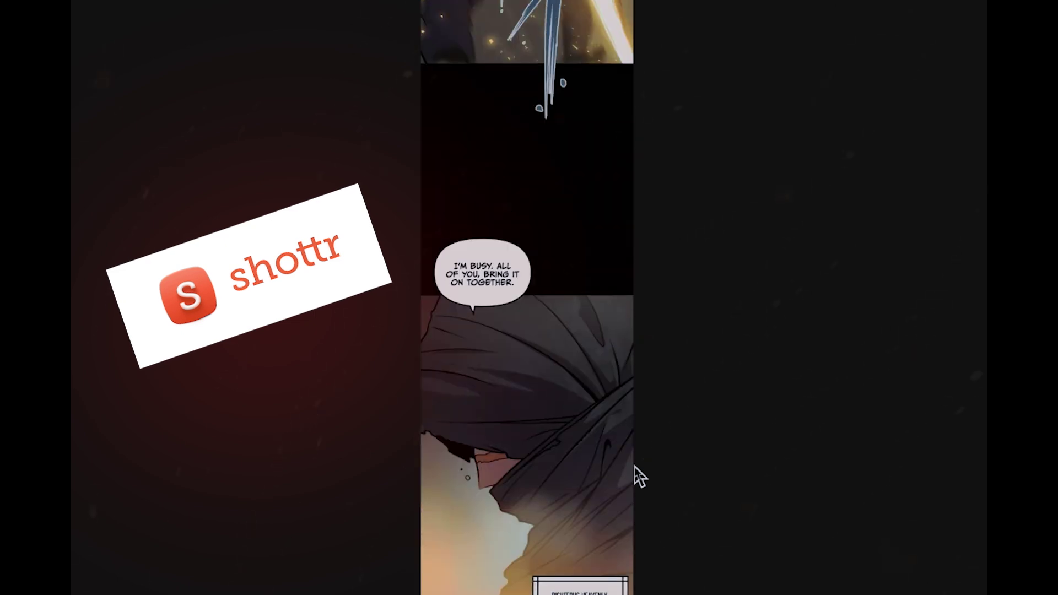
Capture the individual comic panels of the chapter as separate cropped region screenshots
left_click_drag(421, 295, 635, 594)
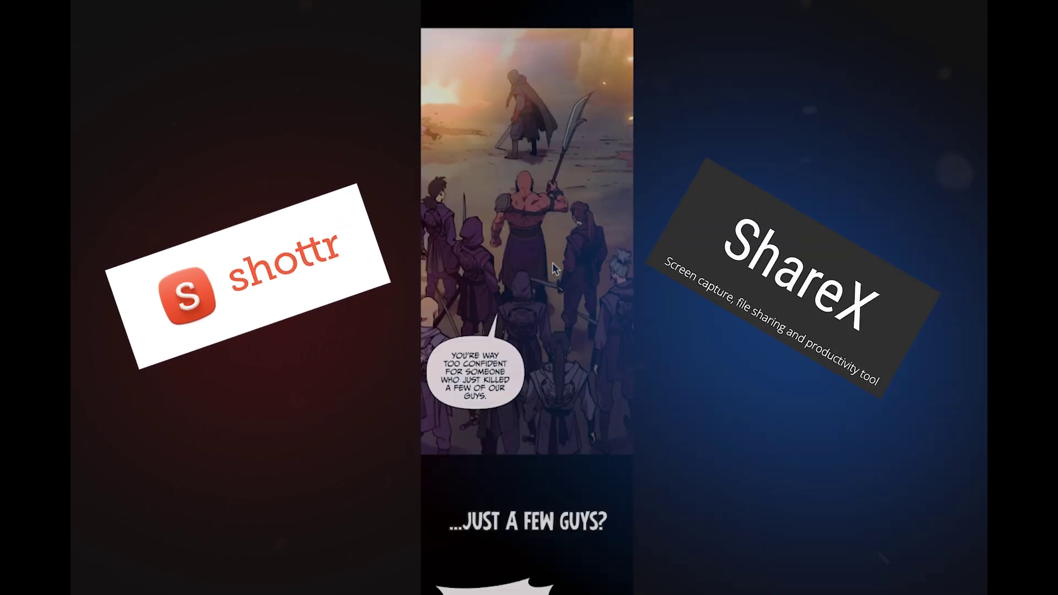
key("ctrl+Print")
left_click_drag(421, 29, 634, 456)
scroll(634, 455, "down", 9)
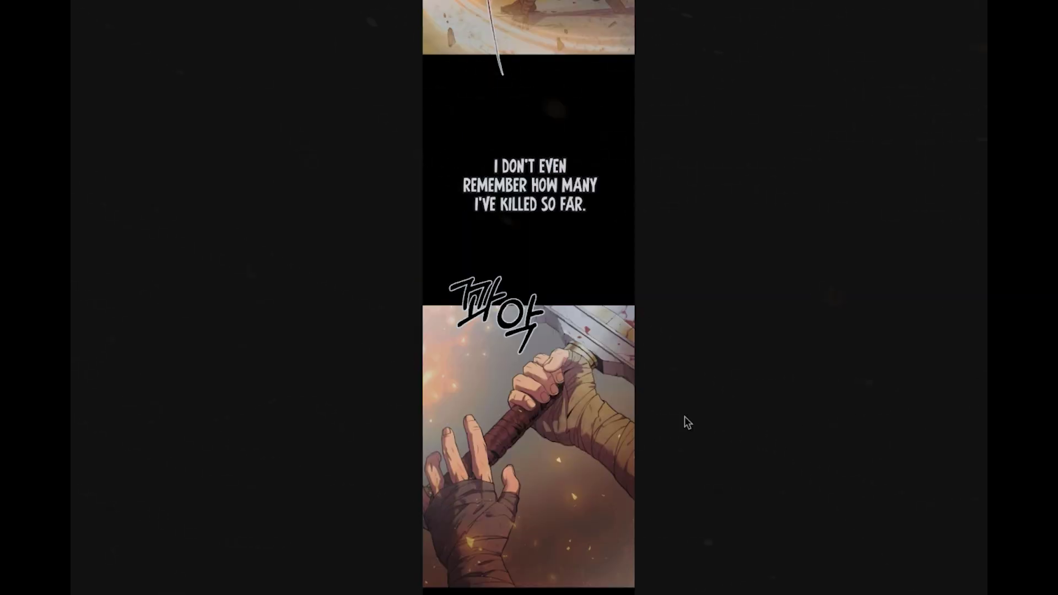
Look through the following comic panels of the chapter for scenes suitable for the video
scroll(684, 417, "down", 6)
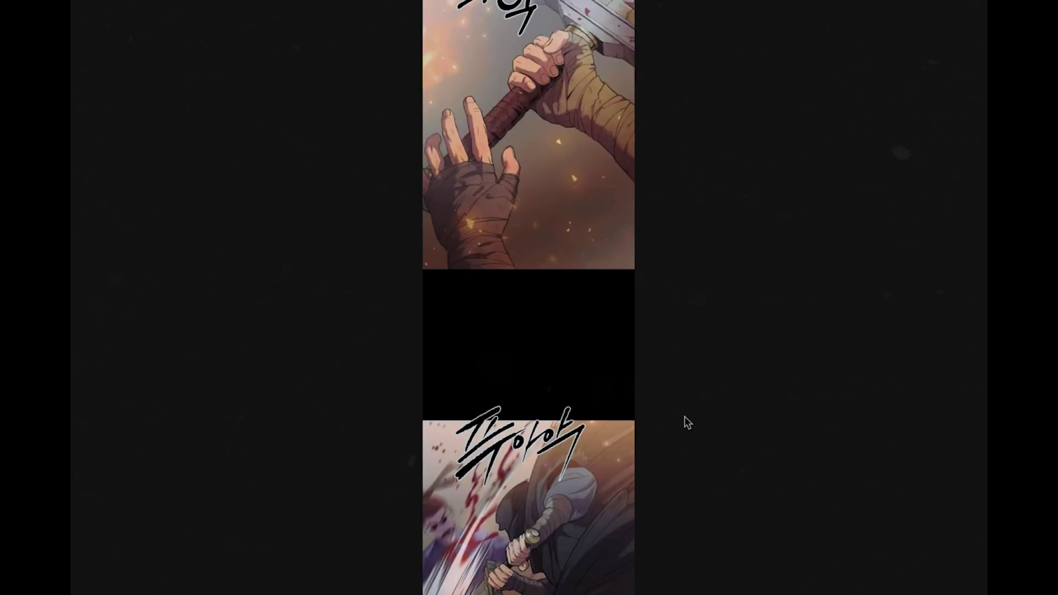
scroll(685, 417, "down", 5)
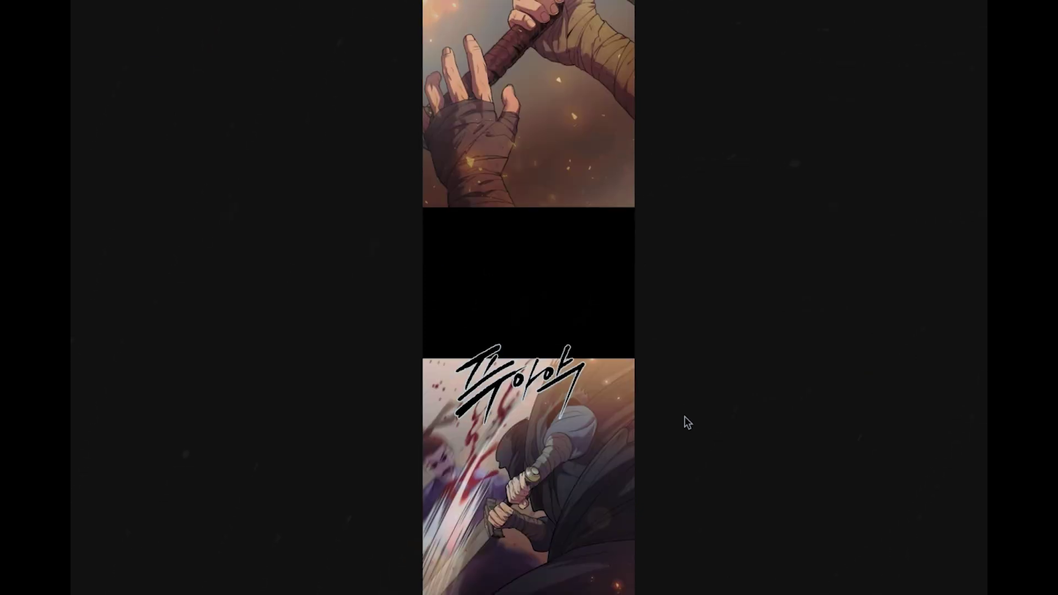
scroll(685, 416, "down", 11)
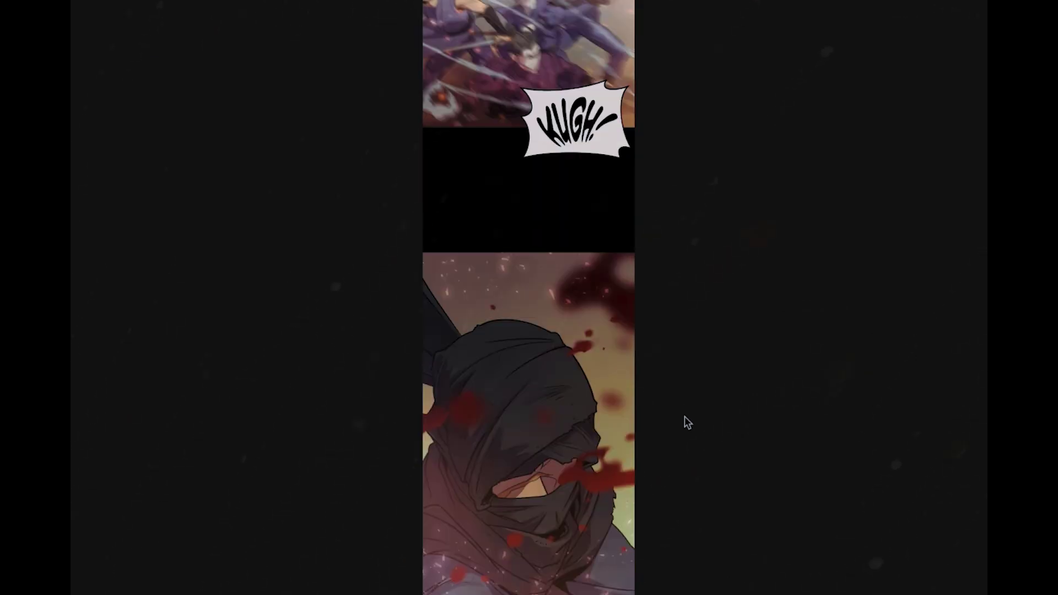
scroll(684, 415, "up", 3)
scroll(685, 415, "down", 1)
scroll(684, 415, "up", 8)
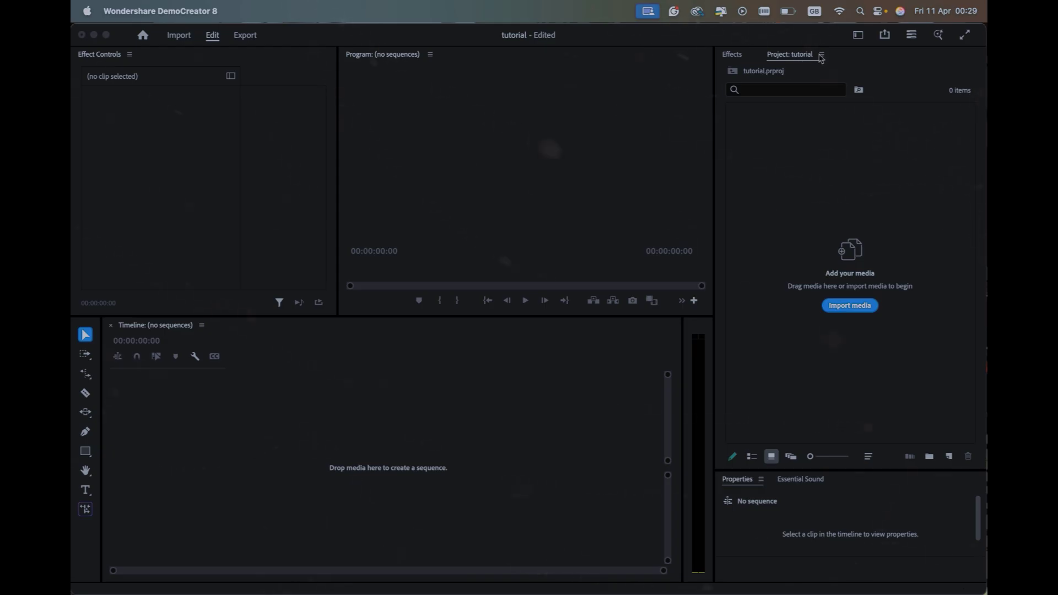
Choose the Effects workspace and adjust the width of the panels around the Program monitor and Project panel
left_click(858, 35)
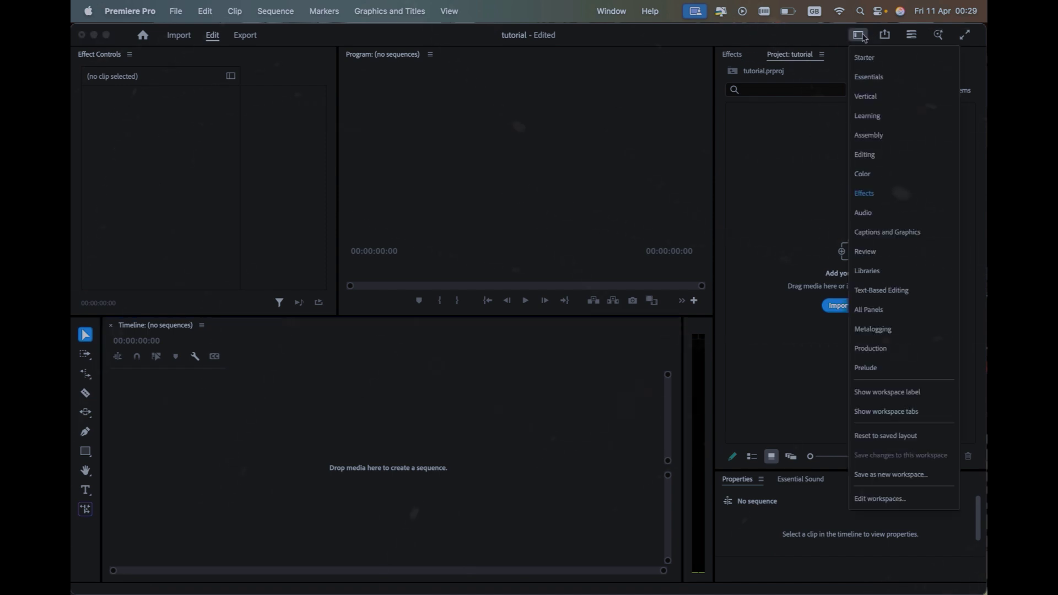
left_click(889, 203)
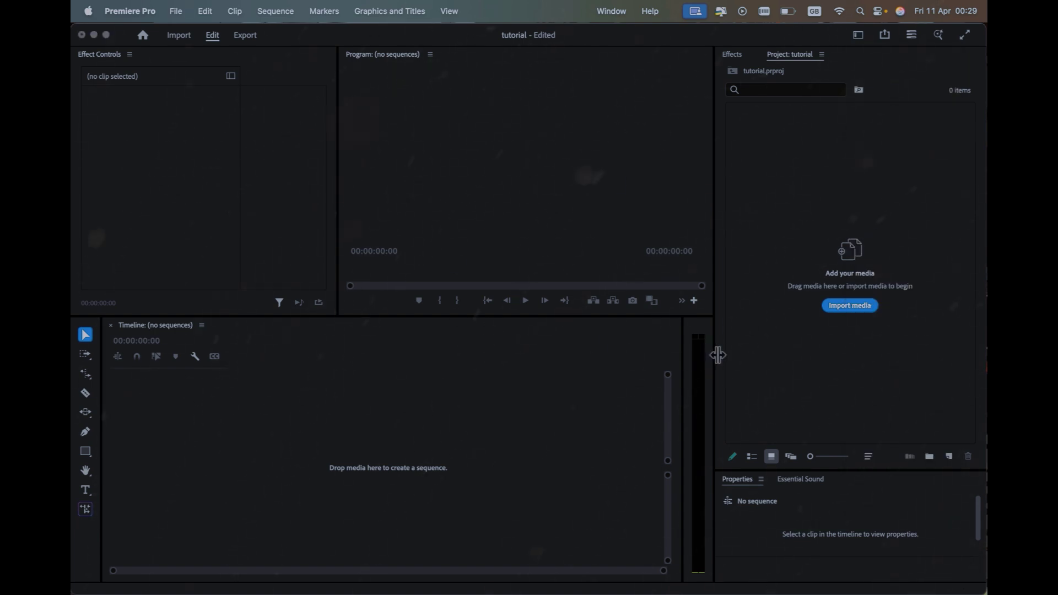
left_click_drag(718, 355, 705, 356)
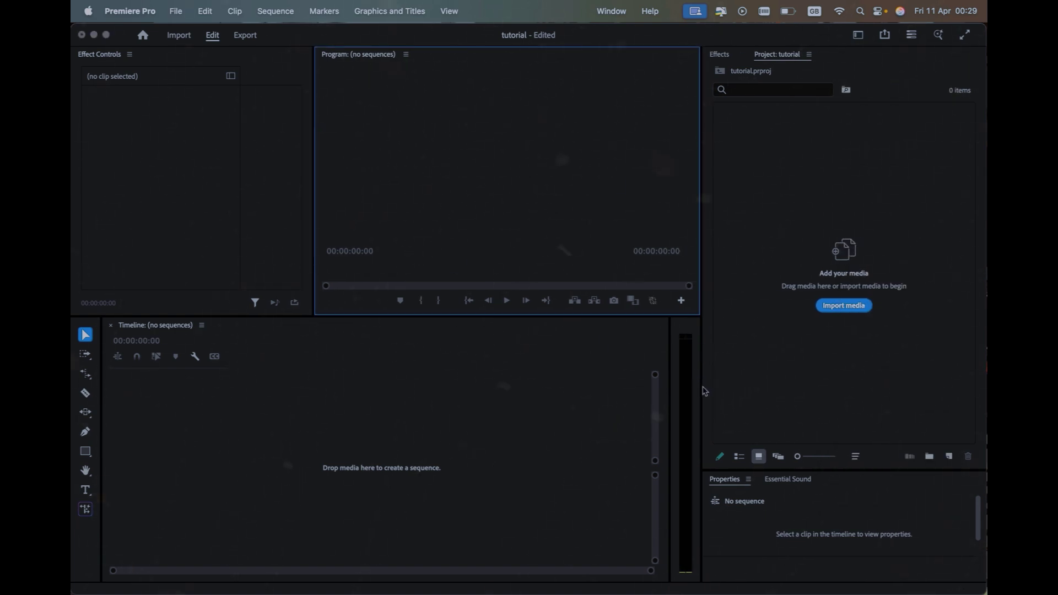
left_click_drag(705, 392, 724, 408)
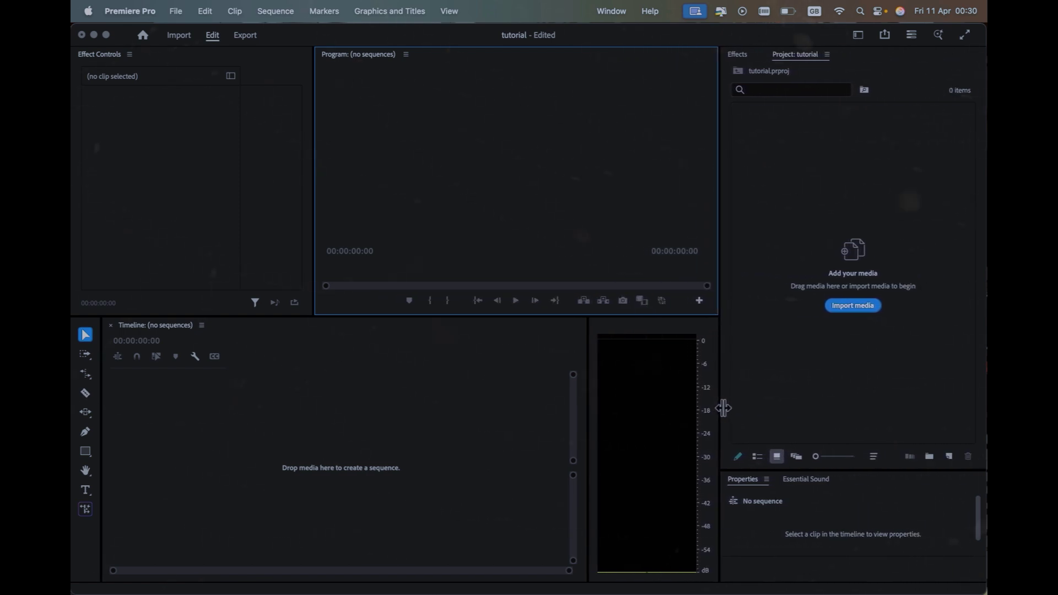
Try moving the Project panel to other docking positions, and widen its column
left_click_drag(791, 55, 84, 358)
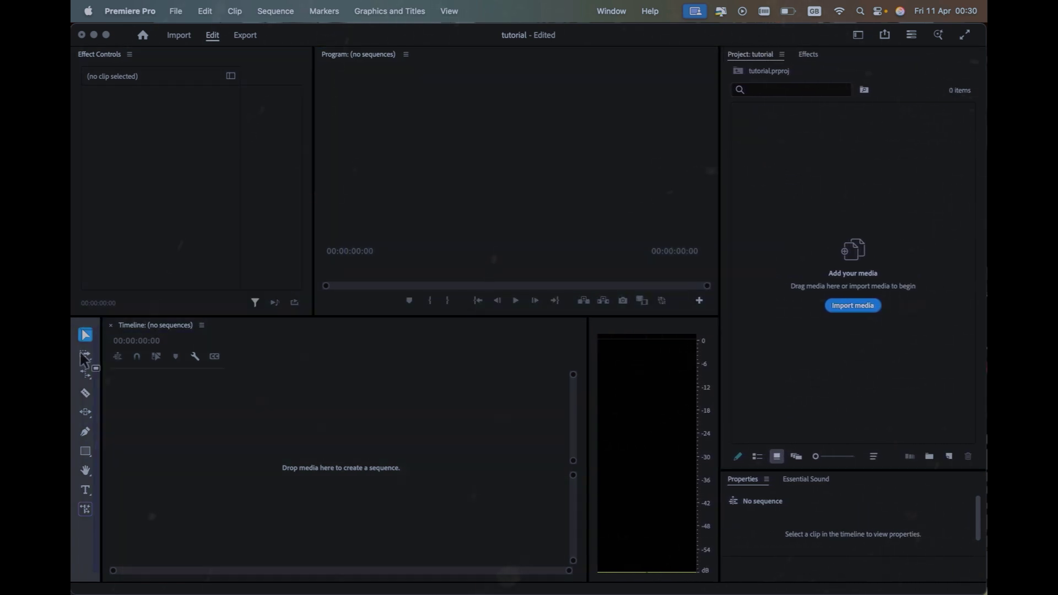
left_click_drag(466, 154, 779, 71)
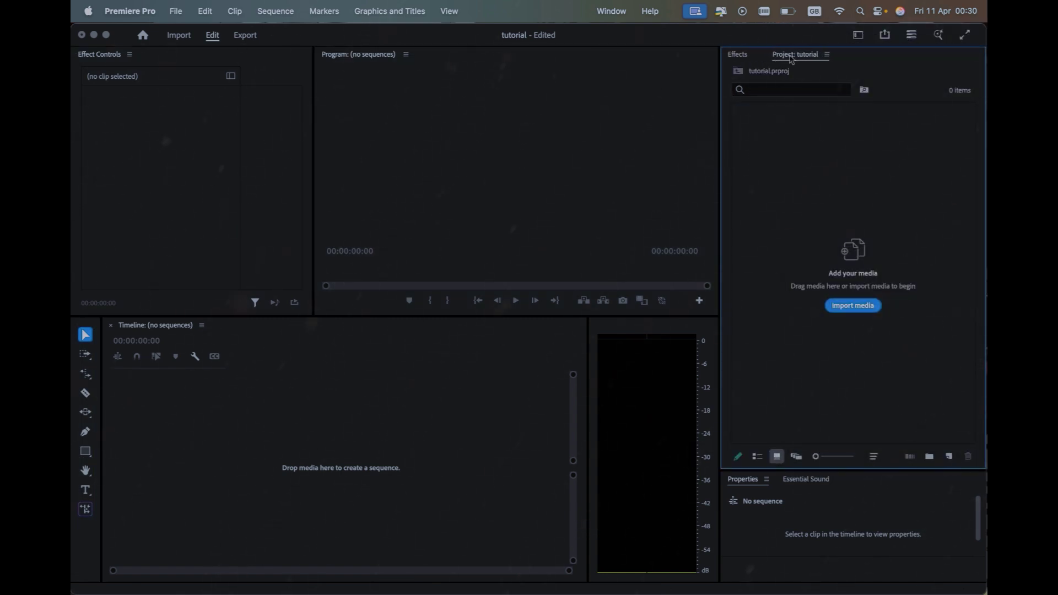
left_click_drag(723, 358, 631, 357)
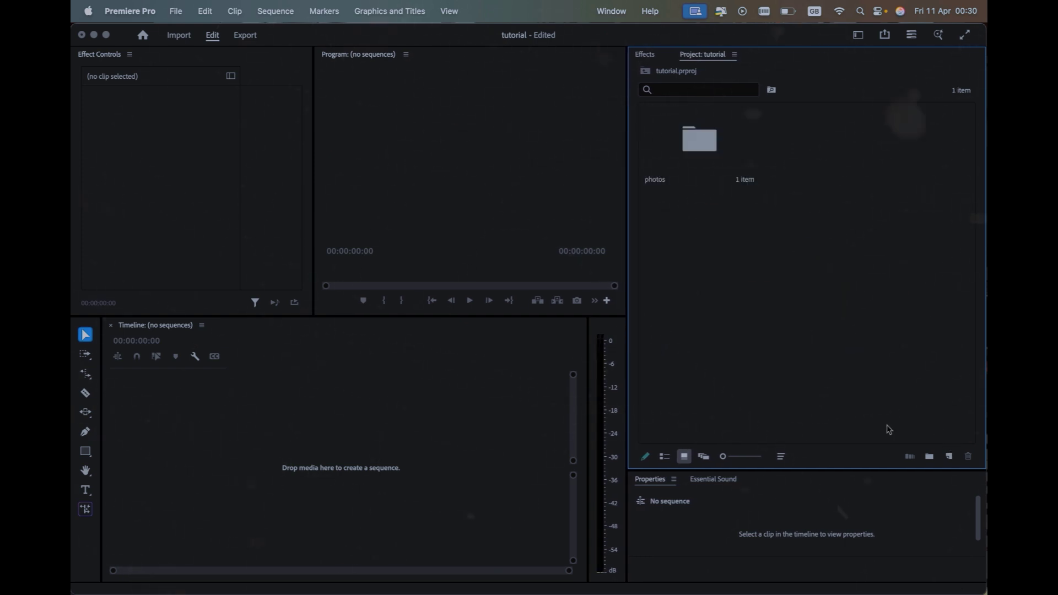
Add a bin named audio and import all ten PNGs from "screenshot folder for tutorial" into the photos bin
left_click(930, 457)
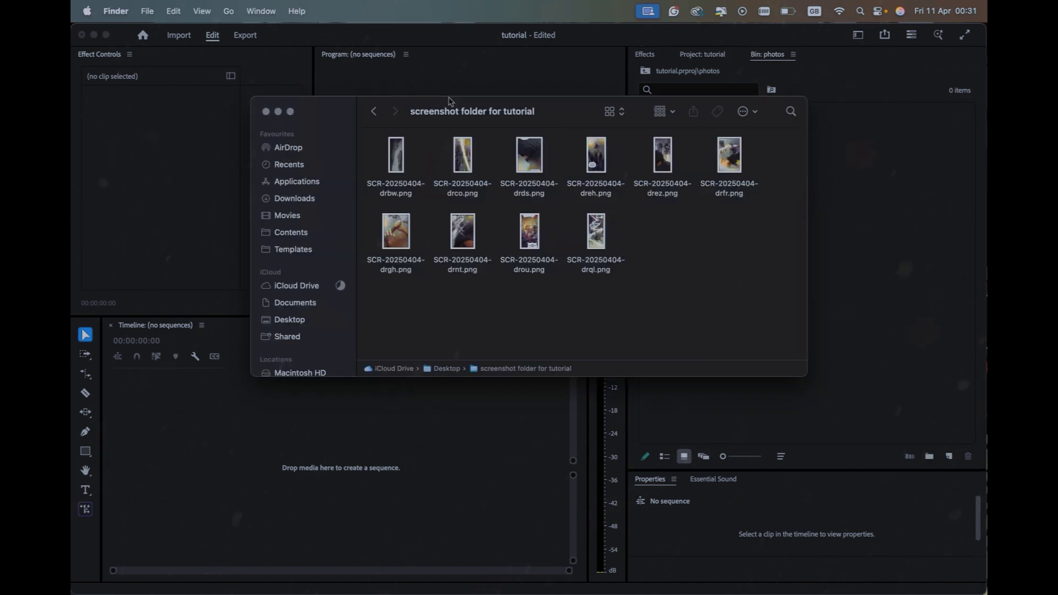
left_click_drag(484, 114, 365, 226)
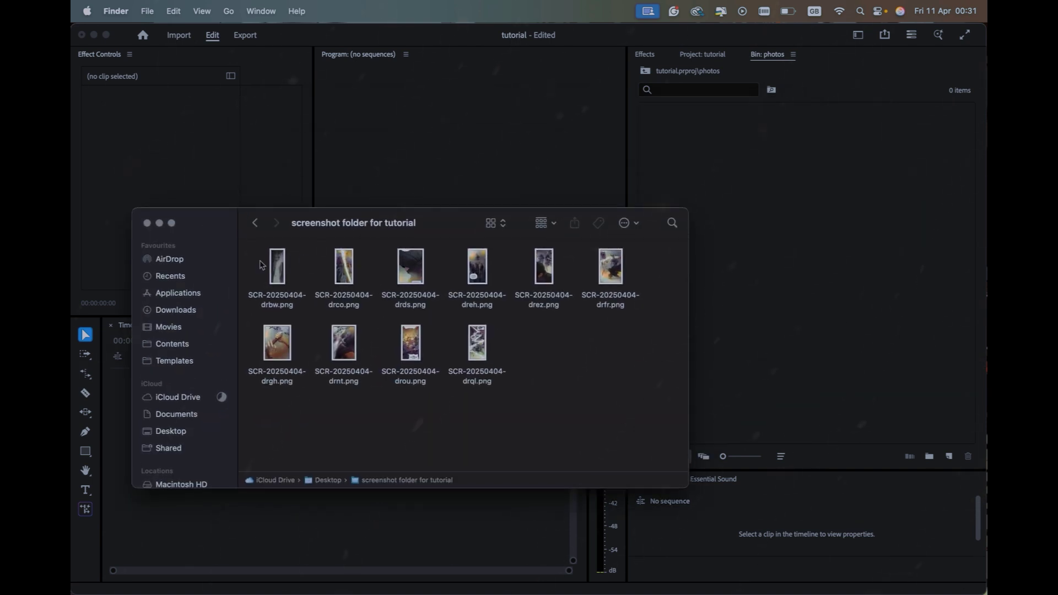
mouse_move(251, 257)
left_mouse_down()
mouse_move(436, 315)
mouse_move(661, 411)
left_mouse_up()
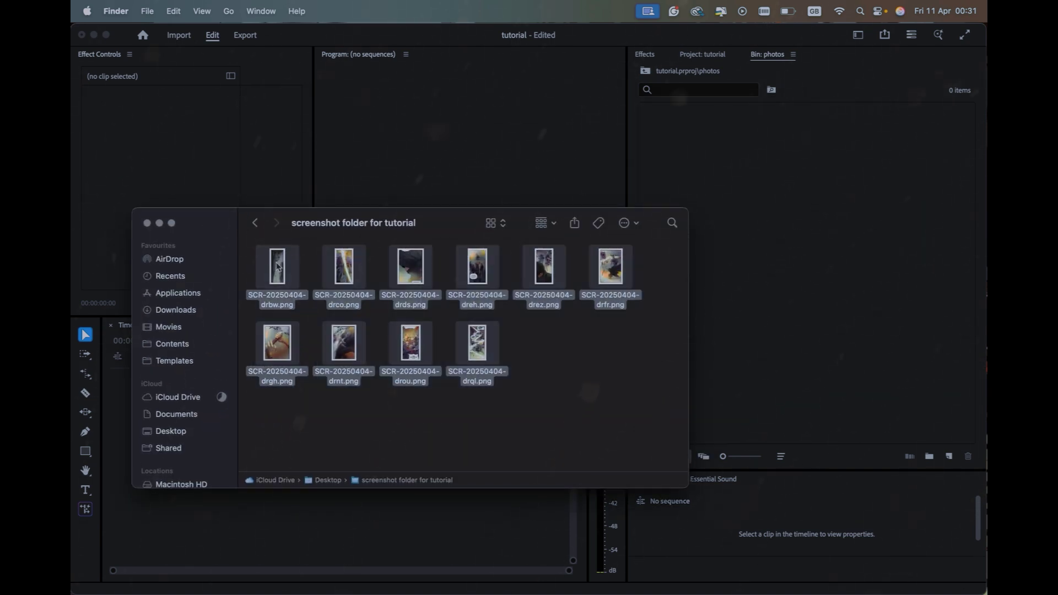
left_click_drag(277, 267, 716, 165)
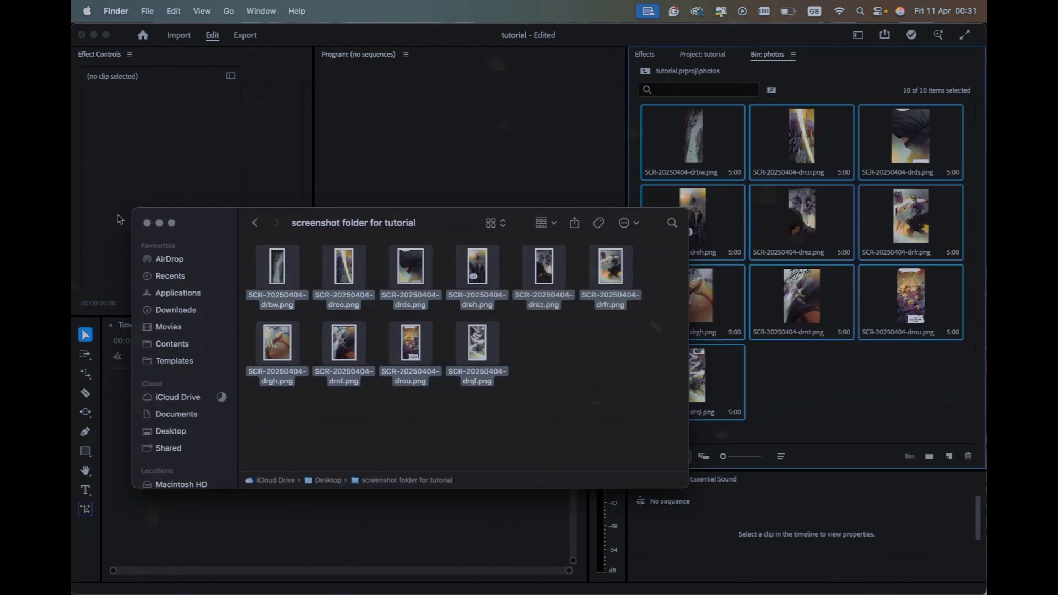
left_click(147, 223)
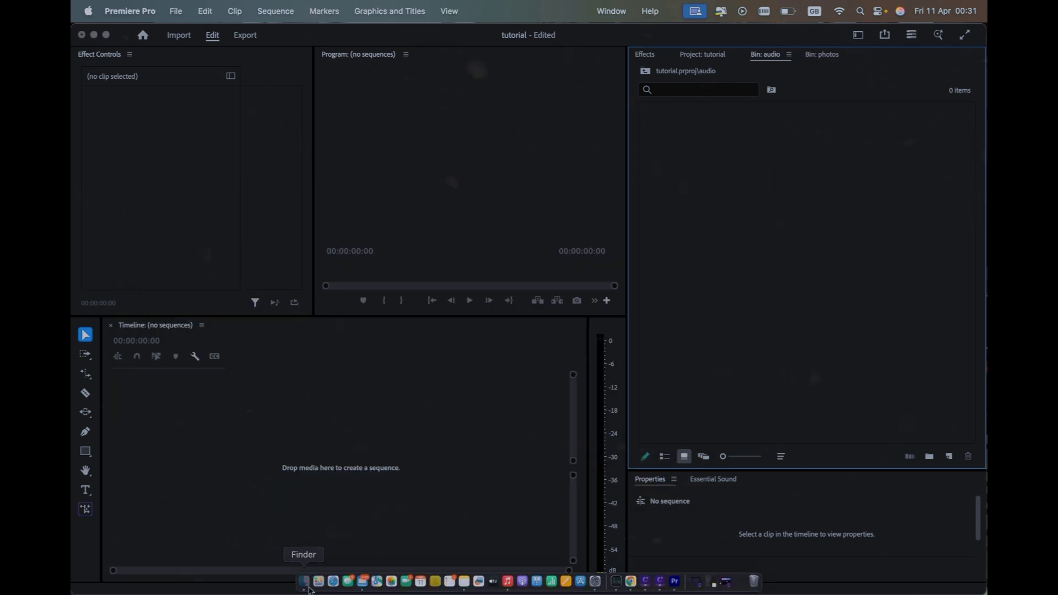
Import the voice recording Untitled 2.wav from Finder into the audio bin
left_click(300, 580)
left_click_drag(421, 166, 845, 222)
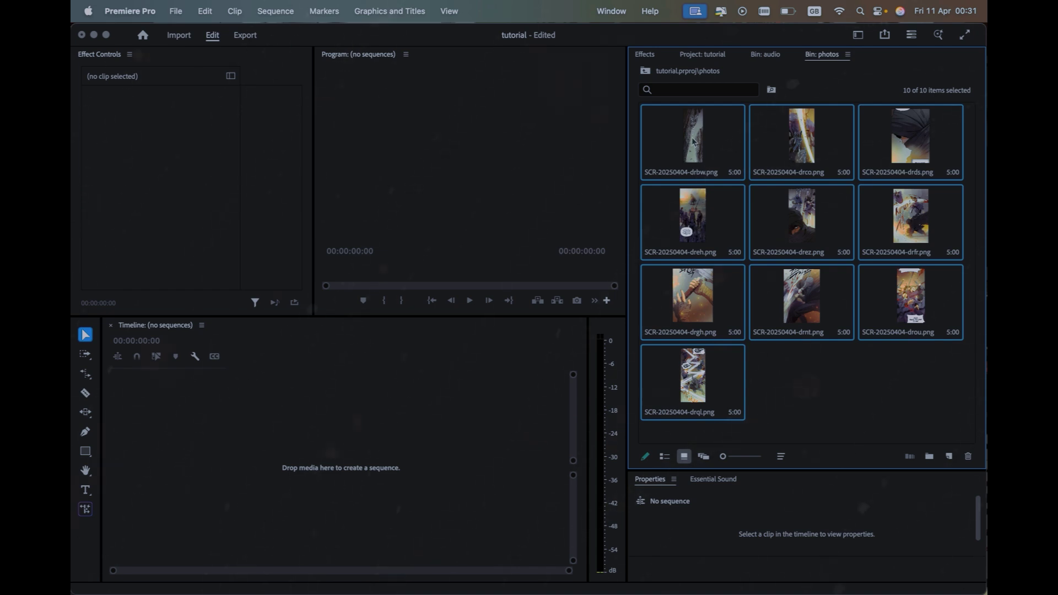
Create a sequence from the ten selected screenshots in the photos bin, placed back to back on V1
left_click_drag(693, 141, 641, 190)
left_click_drag(340, 447, 346, 454)
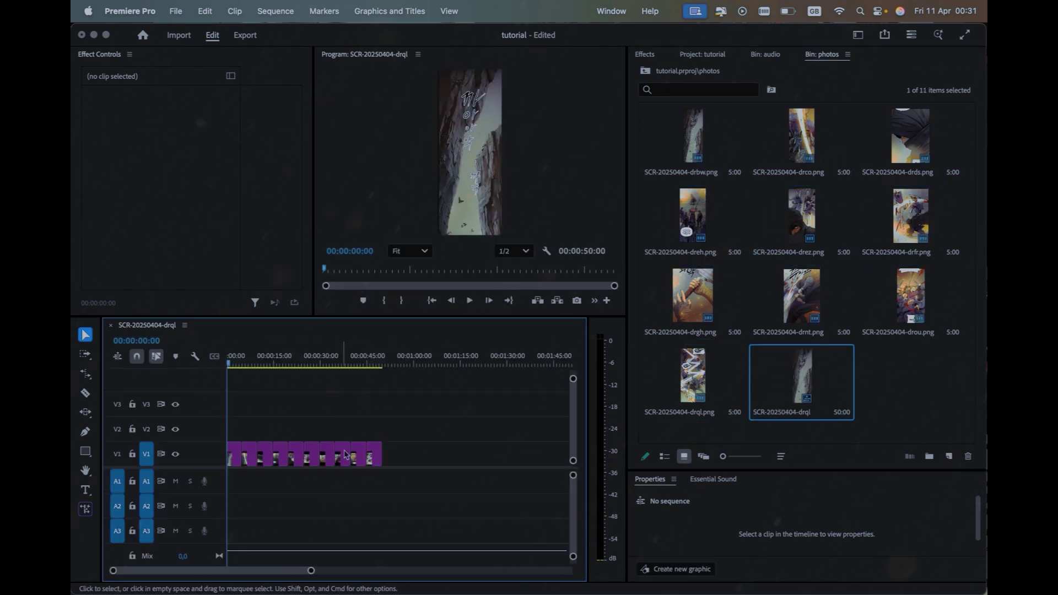
scroll(338, 482, "up", 4)
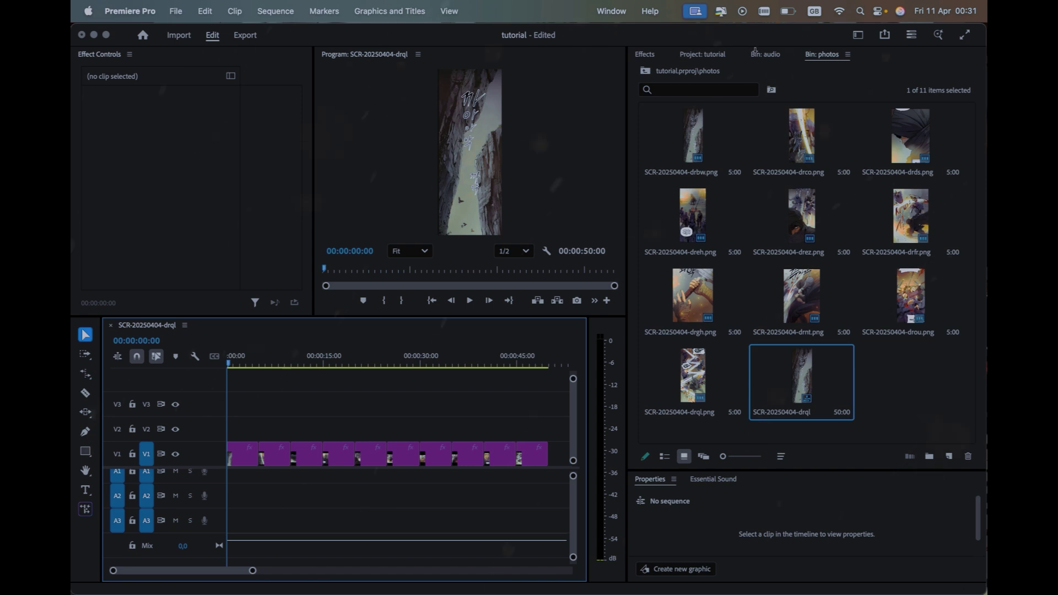
Place Untitled 2.wav at the start of track A2 and widen the timeline panel
left_click(756, 53)
left_click_drag(703, 140, 233, 496)
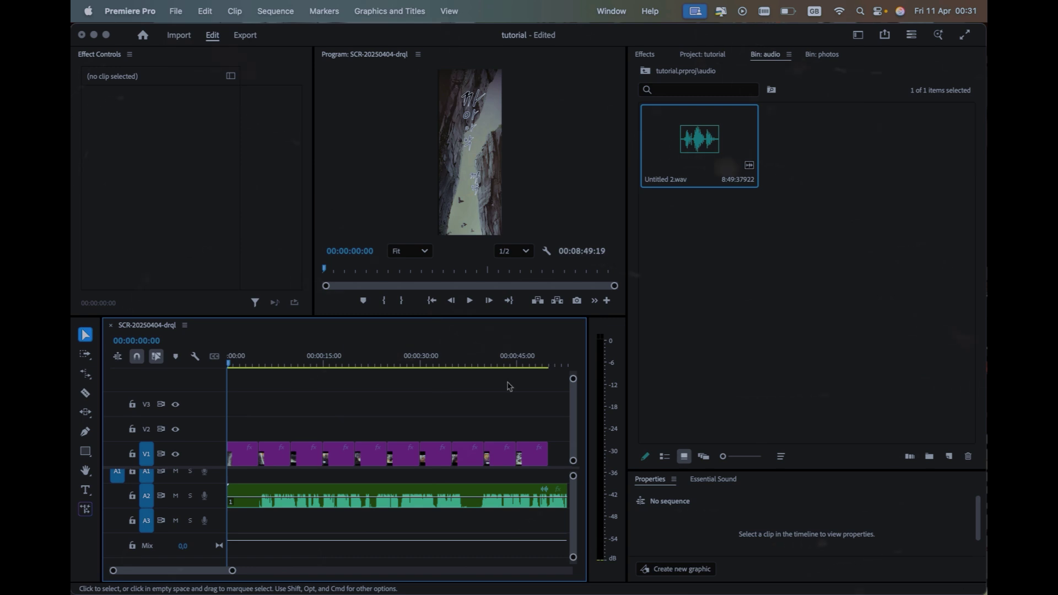
left_click_drag(628, 380, 789, 392)
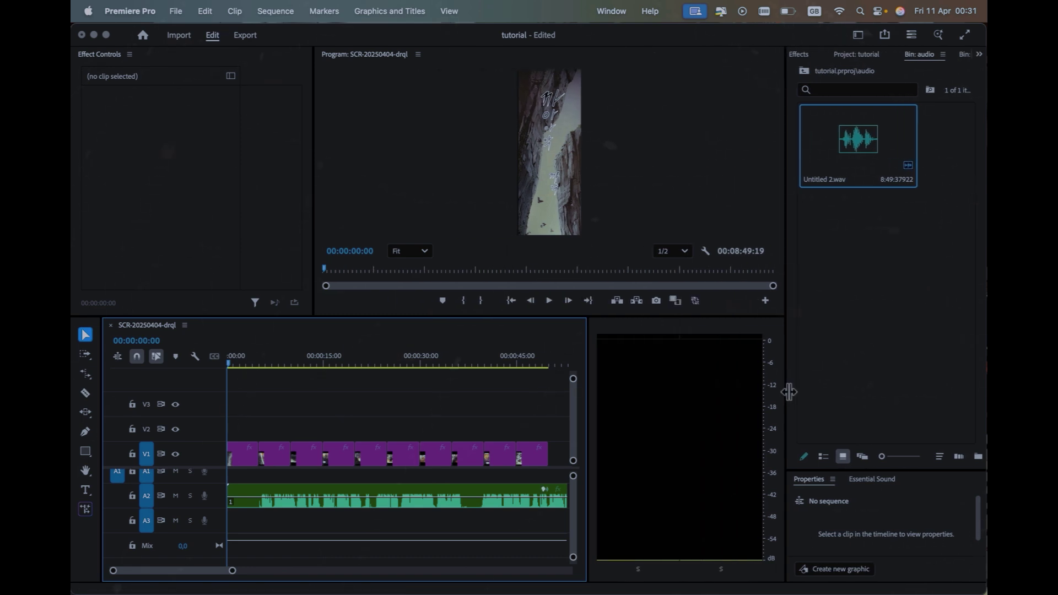
left_click_drag(591, 404, 755, 413)
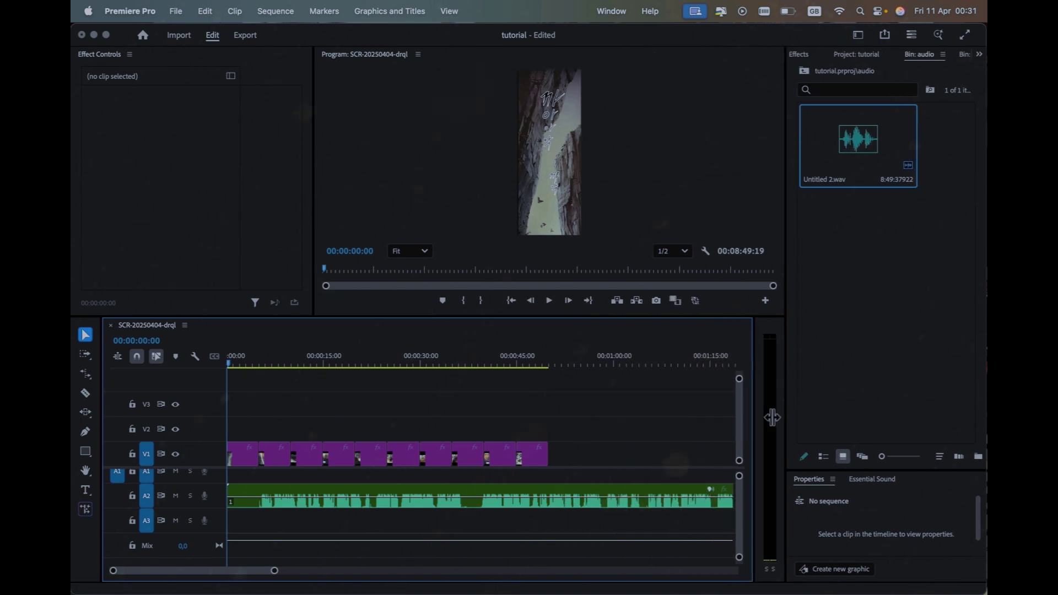
Lengthen the image clips on V1 to differing durations without gaps, ending the last one at about 01:15
left_click(265, 453)
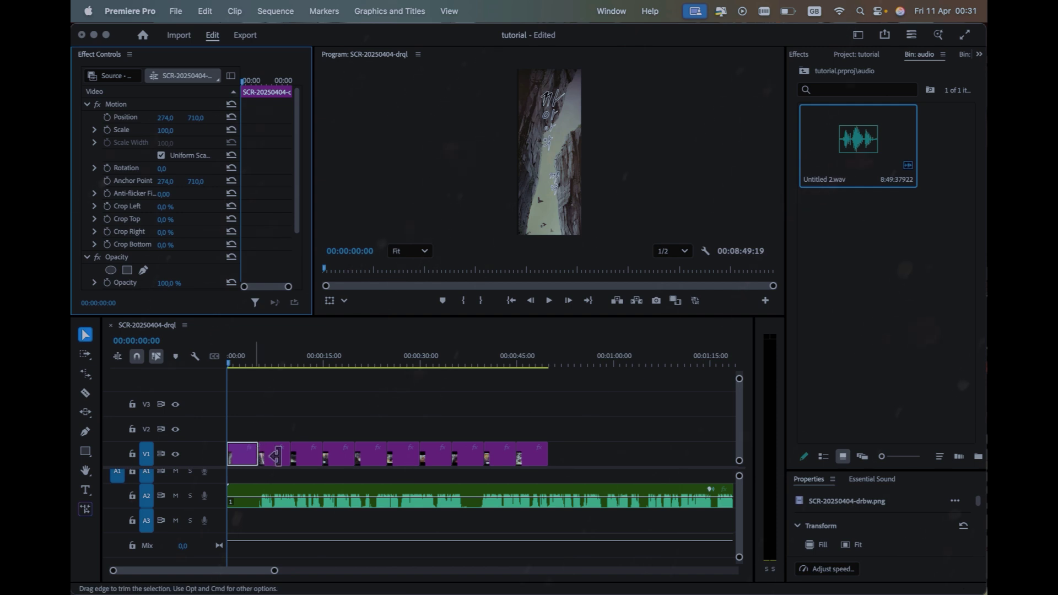
left_click_drag(267, 455, 282, 455)
left_click(251, 456)
left_click_drag(532, 454, 643, 455)
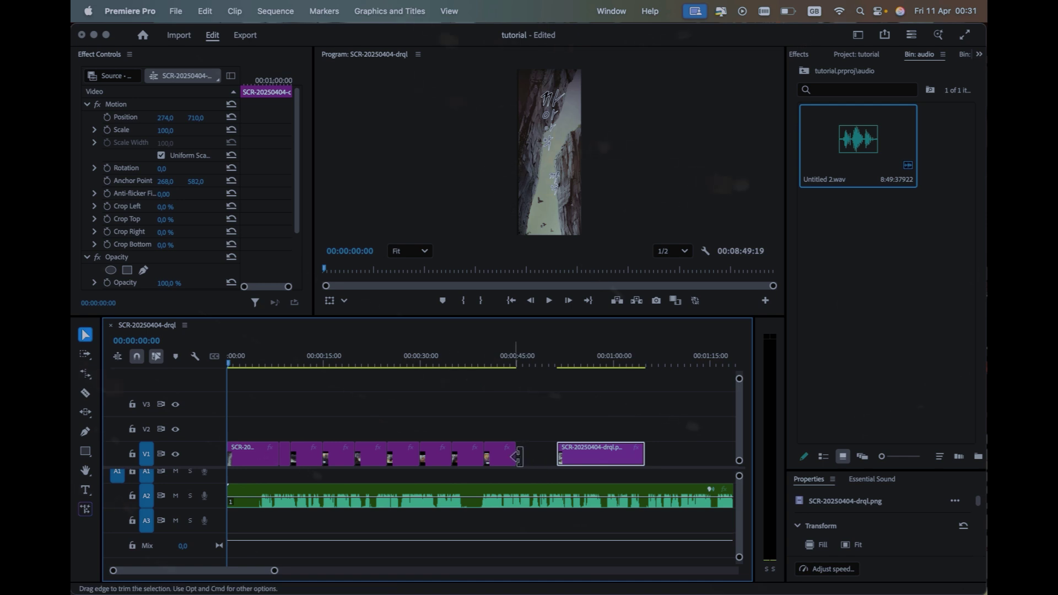
left_click_drag(516, 455, 557, 454)
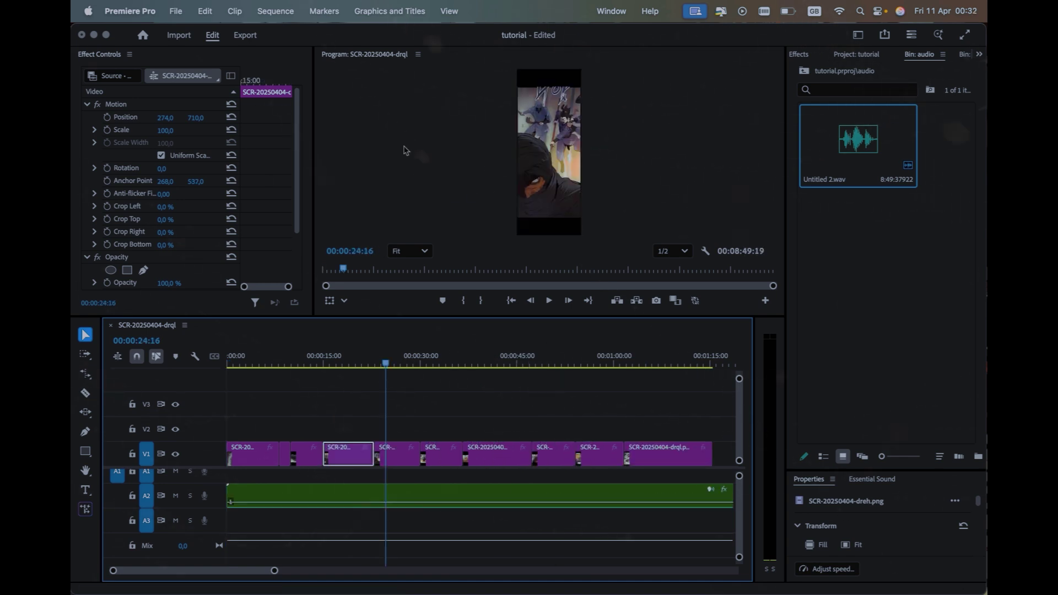
Set the sequence frame size to 1920 horizontal by 1080 vertical and accept the settings change
left_click(276, 11)
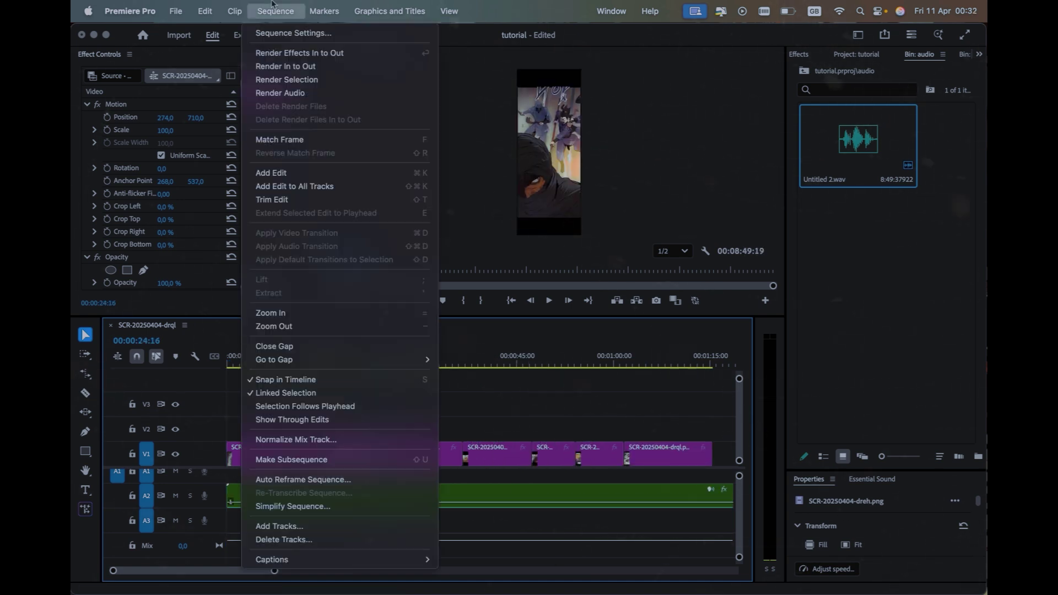
left_click(287, 36)
double_click(436, 186)
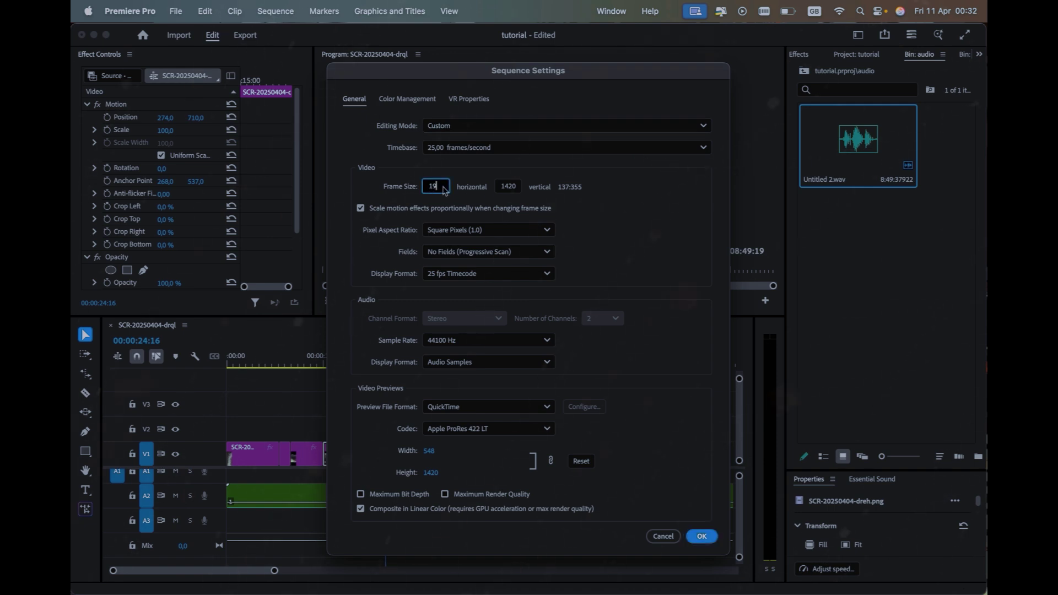
double_click(508, 191)
type("1")
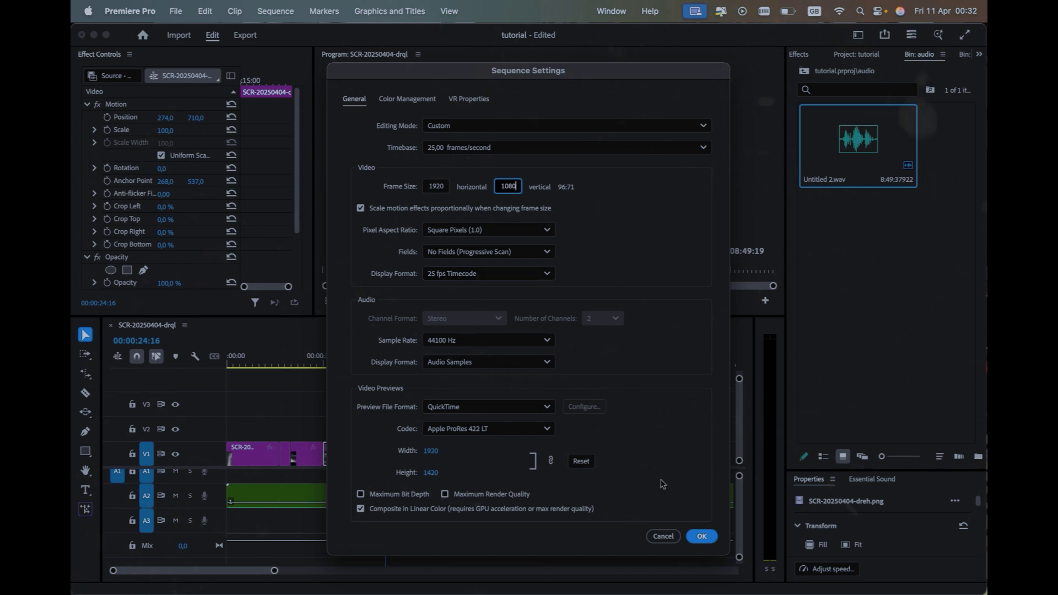
left_click(700, 537)
left_click(637, 368)
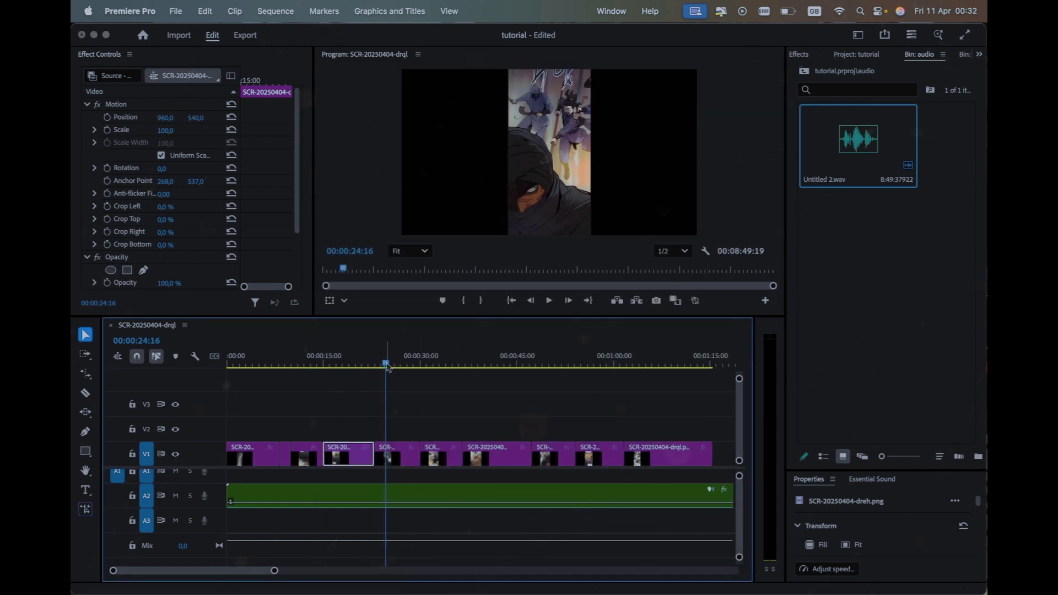
Return the playhead to the sequence start and move the cut between the second and third image clips slightly later
left_click_drag(387, 365, 129, 365)
left_click(303, 454)
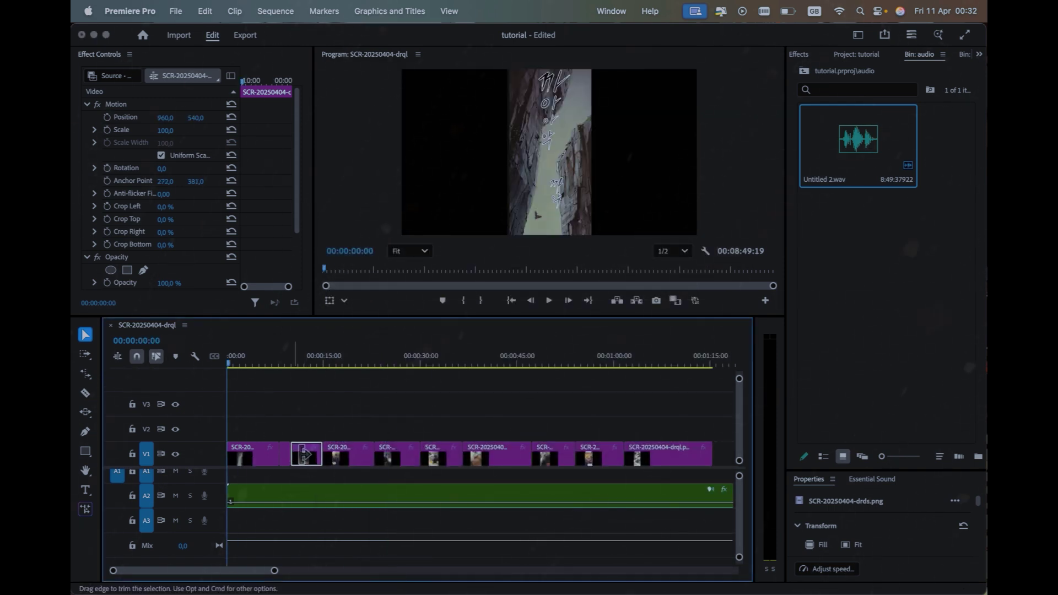
left_click_drag(292, 456, 298, 455)
left_click(286, 454)
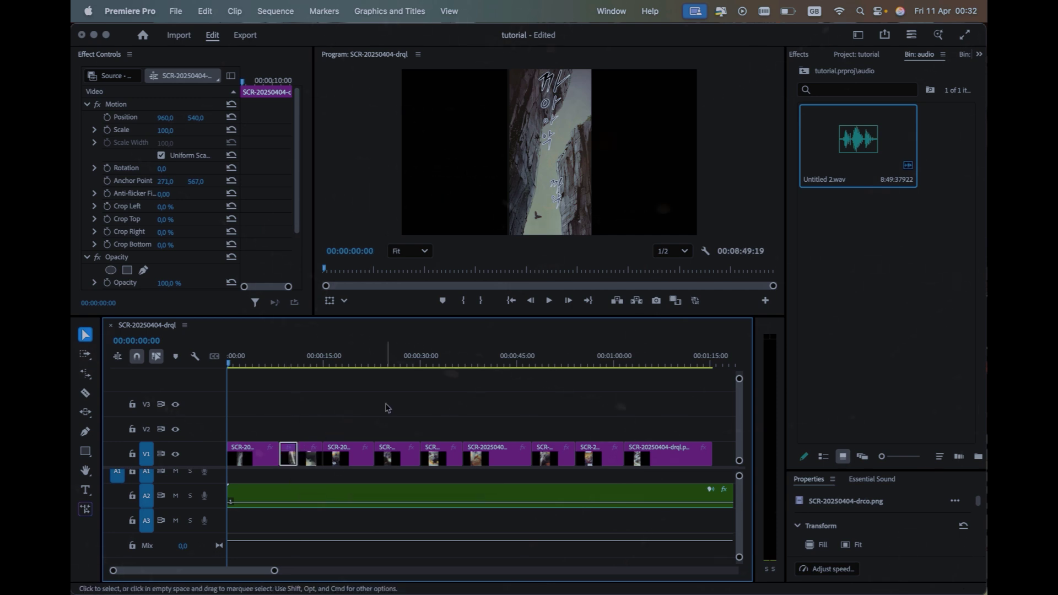
Turn on Position and Scale keyframing for the first V1 image clip at the sequence start
left_click(247, 358)
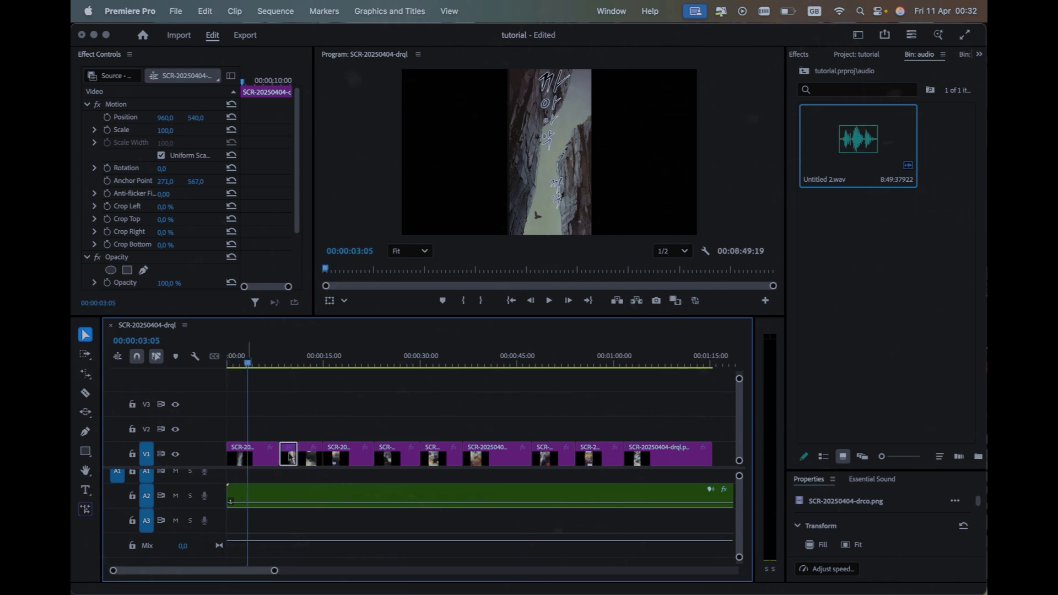
left_click(262, 455)
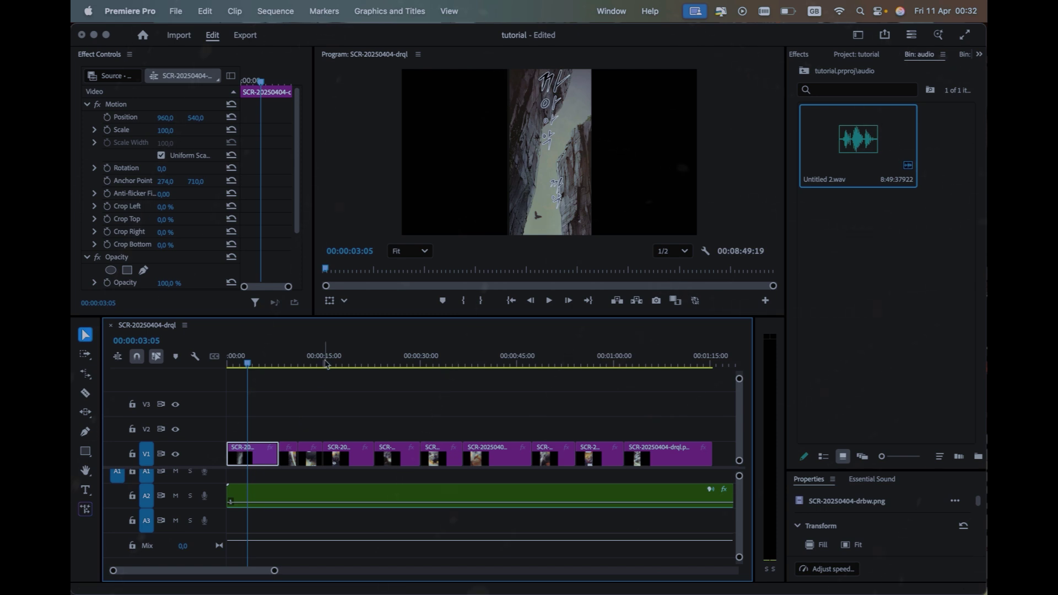
left_click(228, 365)
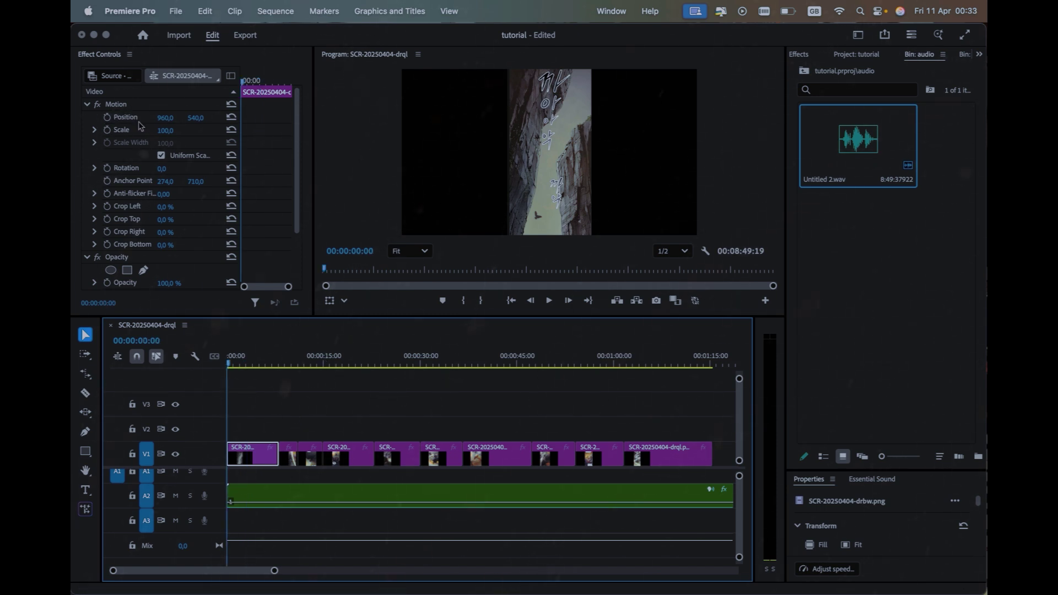
left_click(108, 117)
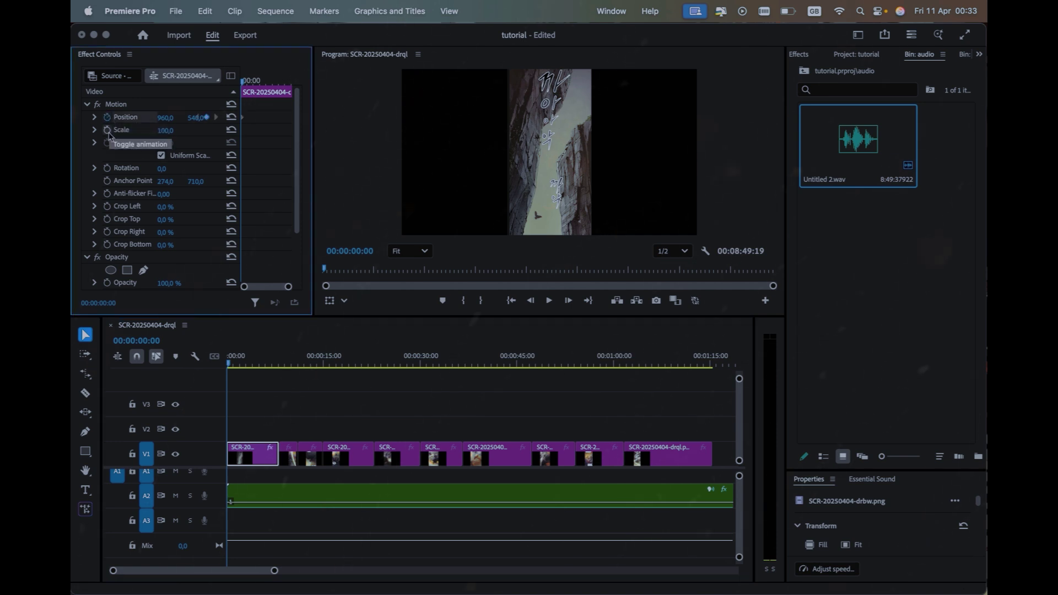
left_click(108, 131)
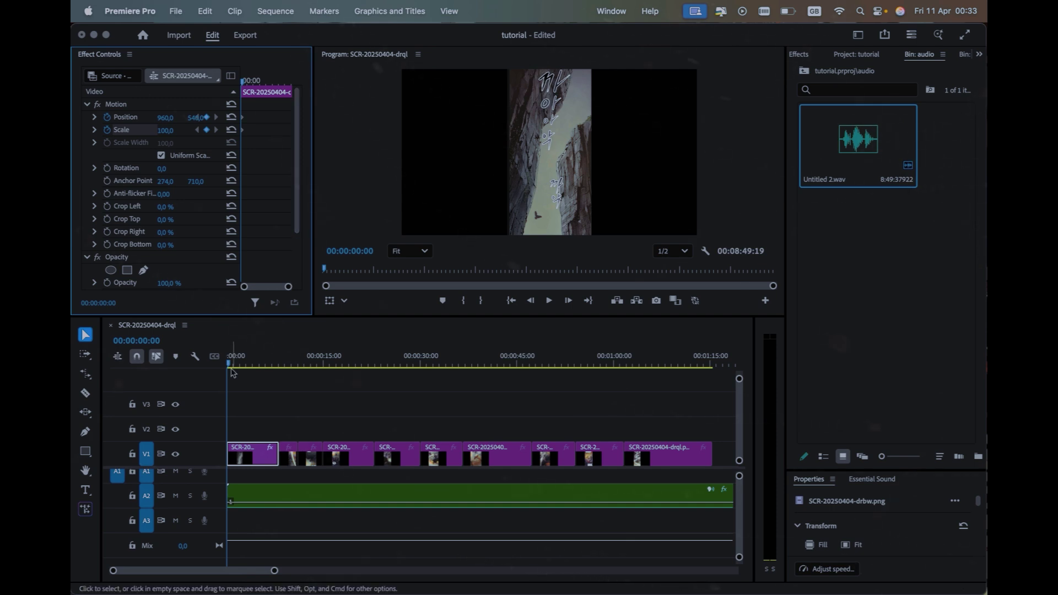
At the first clip's start, scale the image to about 208% and shift it down to frame its upper part
left_click_drag(230, 364, 279, 371)
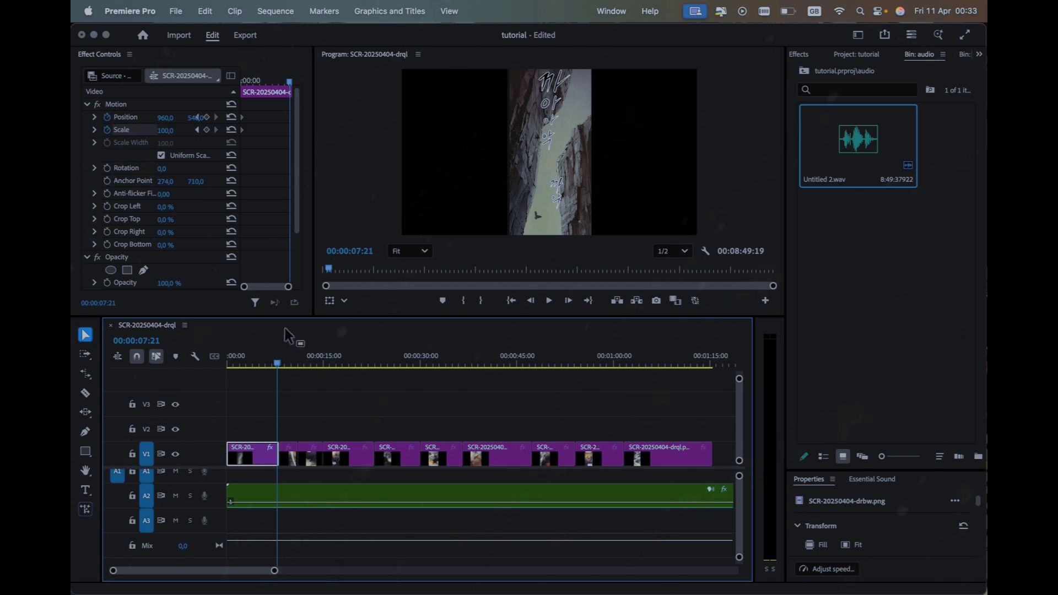
key("Home")
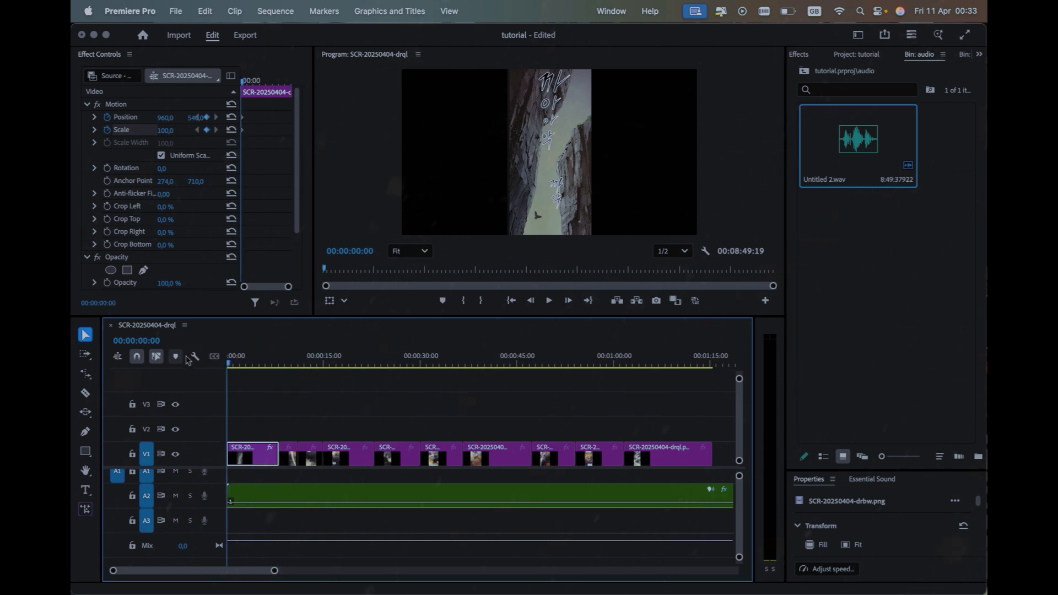
left_click(583, 161)
left_click(627, 156)
left_click(564, 156)
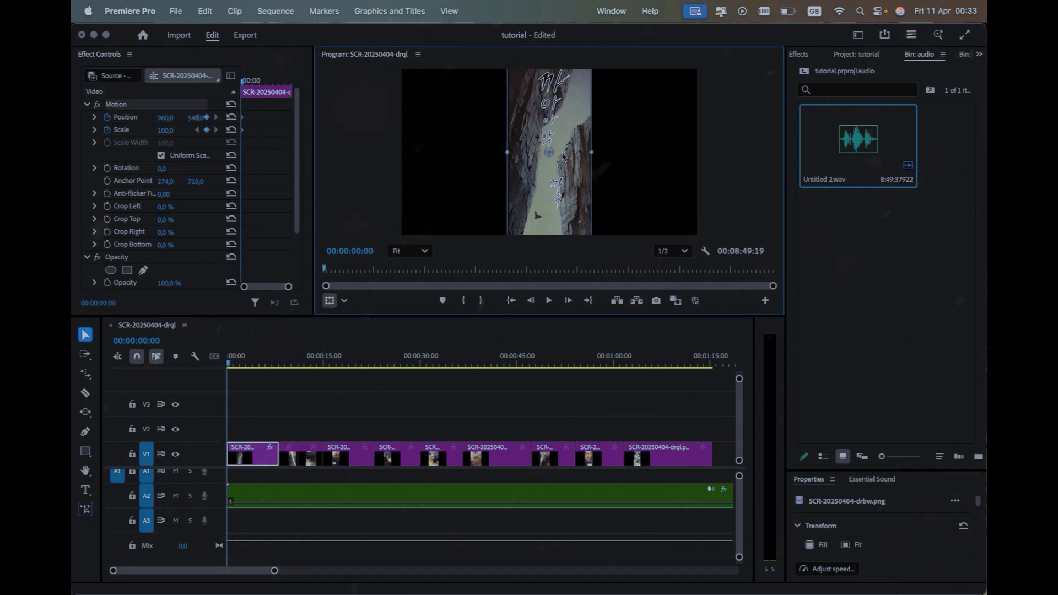
left_click_drag(595, 158, 642, 166)
left_click_drag(578, 287, 577, 236)
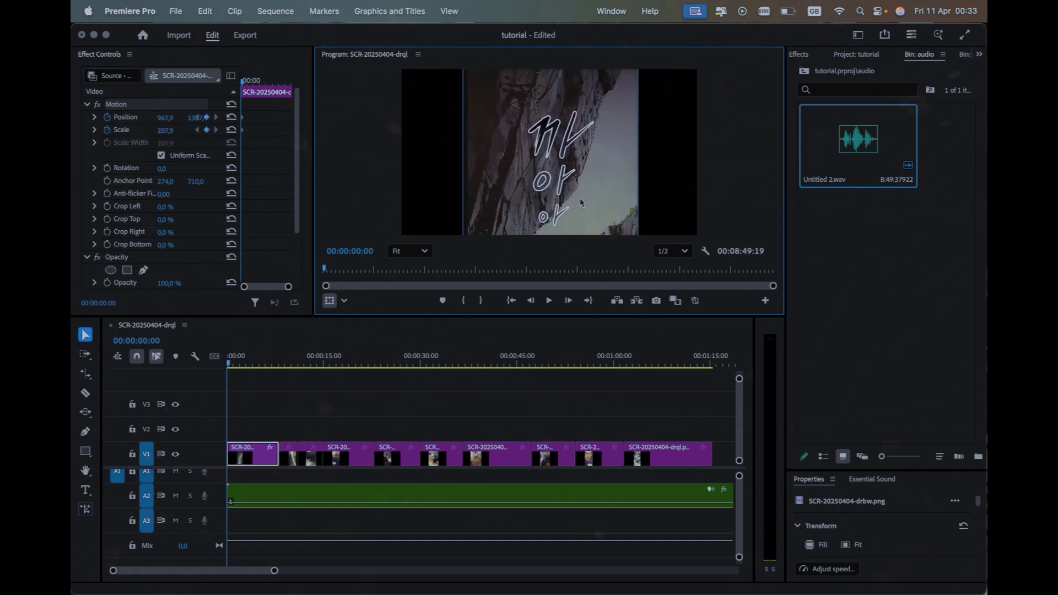
left_click_drag(580, 197, 580, 195)
Add an ending Position keyframe at 00:00:07:24 by shifting the first image up to frame its lower part, and preview the motion
left_click_drag(230, 366, 280, 370)
key("Right")
key("Right")
key("Right")
key("Right")
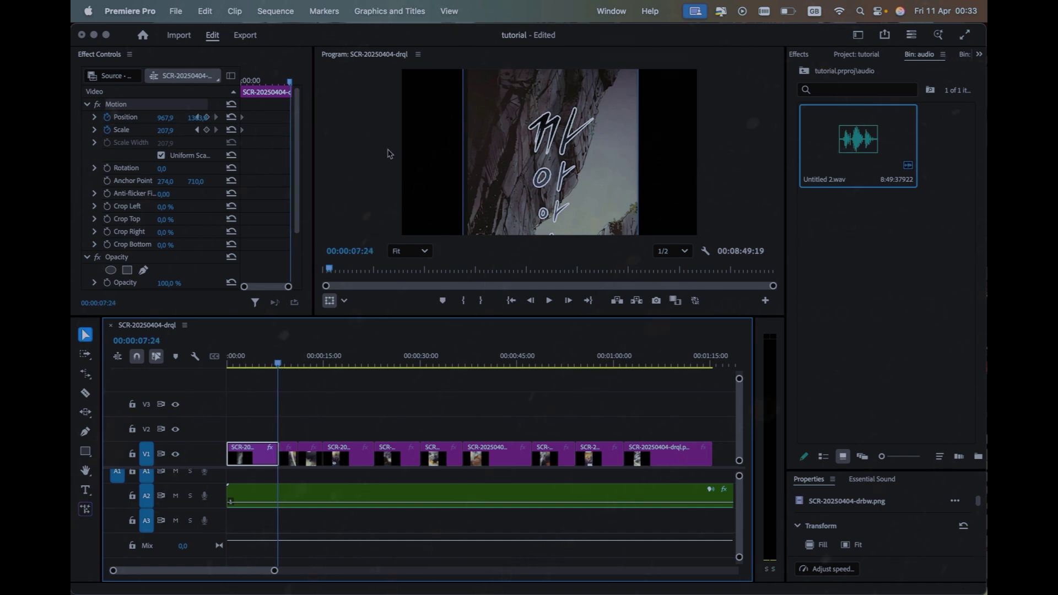
left_click_drag(603, 167, 603, 2)
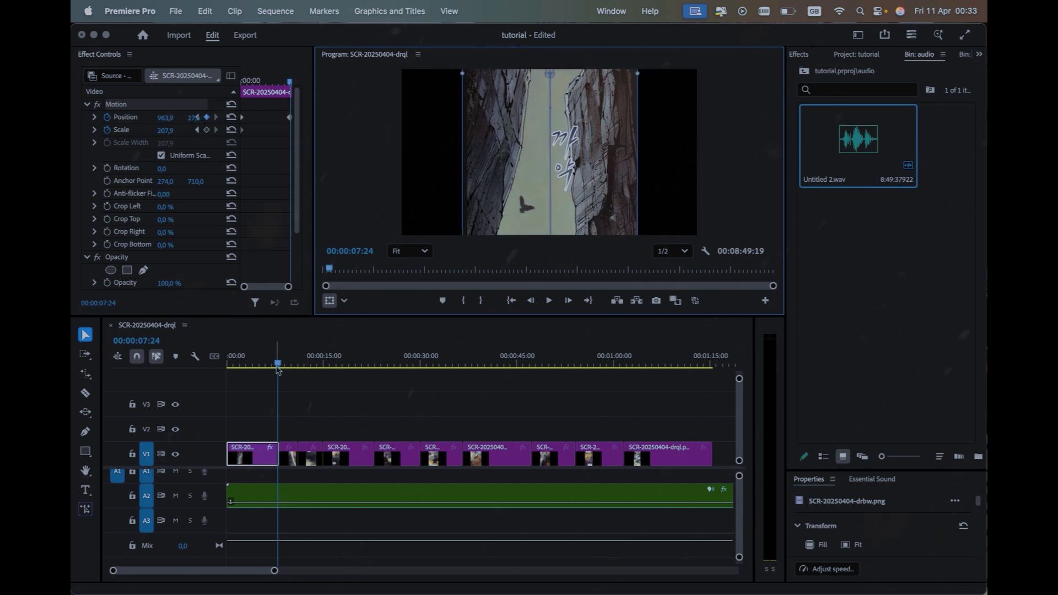
mouse_move(277, 366)
left_mouse_down()
mouse_move(200, 364)
mouse_move(277, 367)
left_mouse_up()
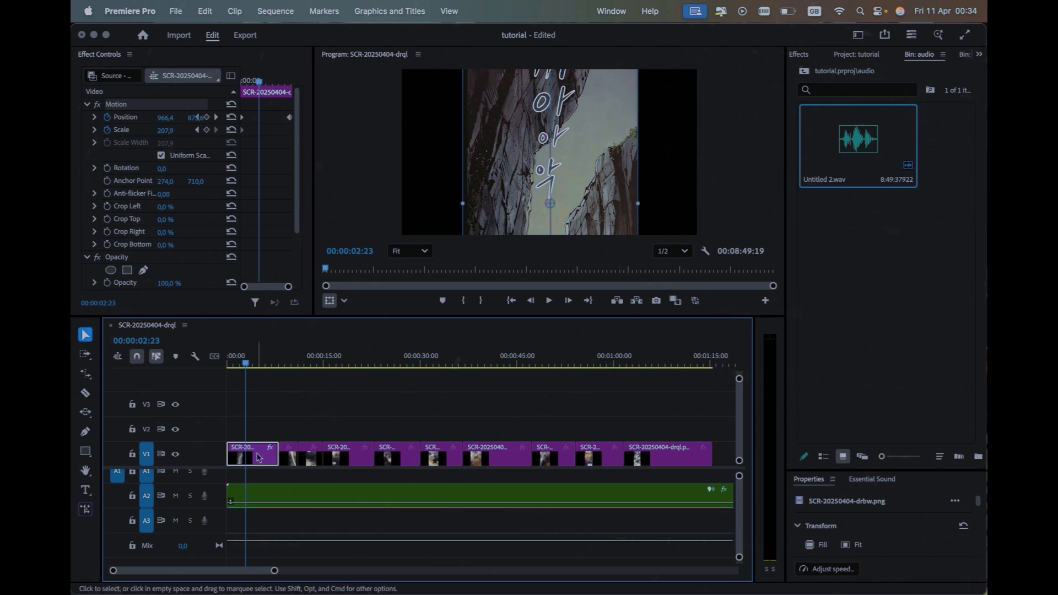
Duplicate the first and second V1 image clips directly above themselves on V2
left_click_drag(259, 458, 261, 438, "alt")
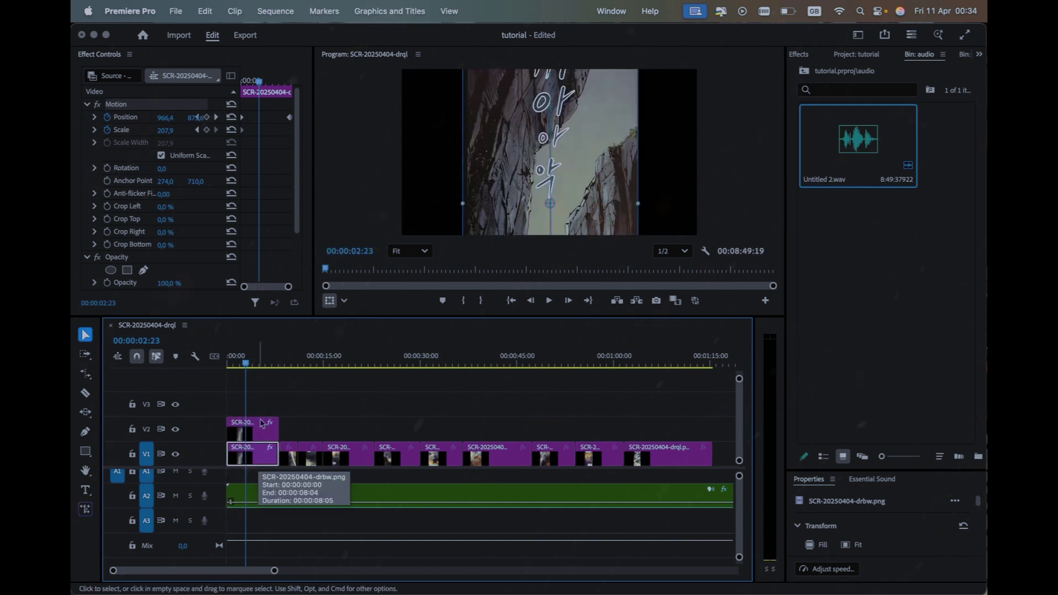
left_click_drag(289, 458, 290, 433, "alt")
Set the first V1 clip's Scale to 383.9 and remove its Scale and Position keyframes
left_click(265, 460)
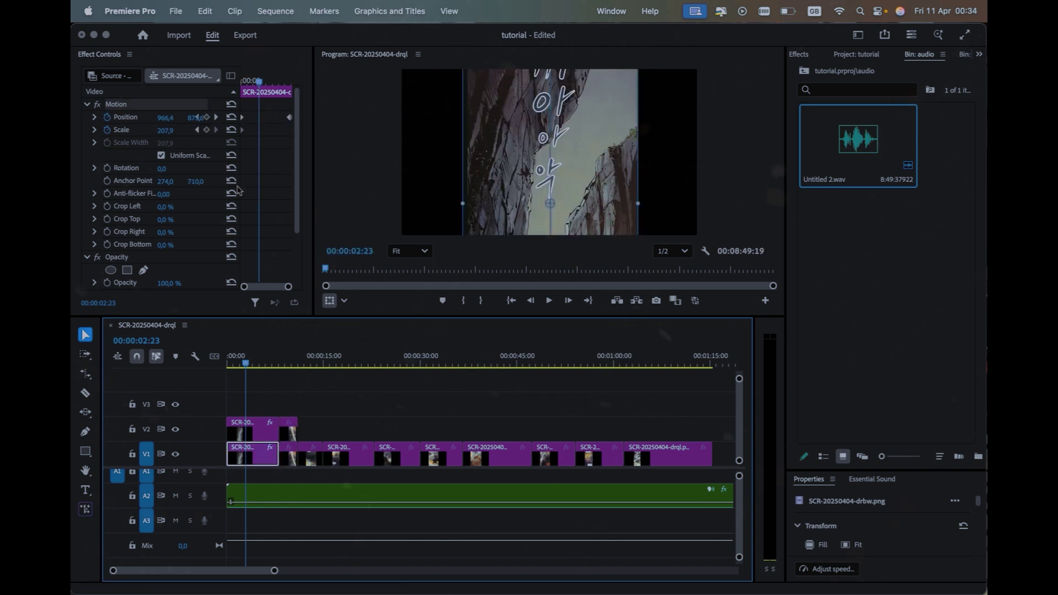
left_click_drag(174, 130, 166, 135)
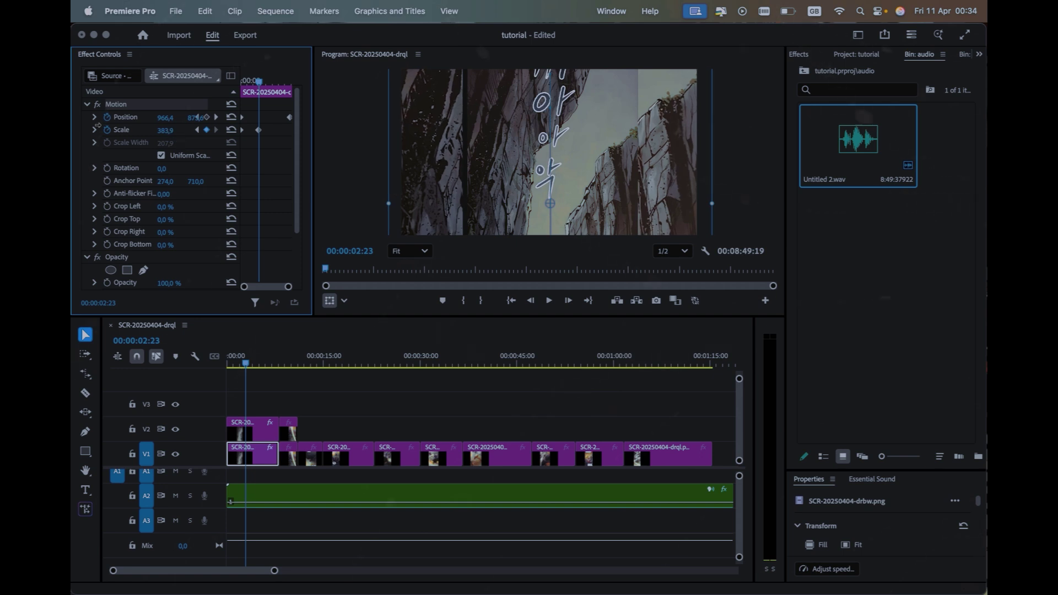
left_click(107, 131)
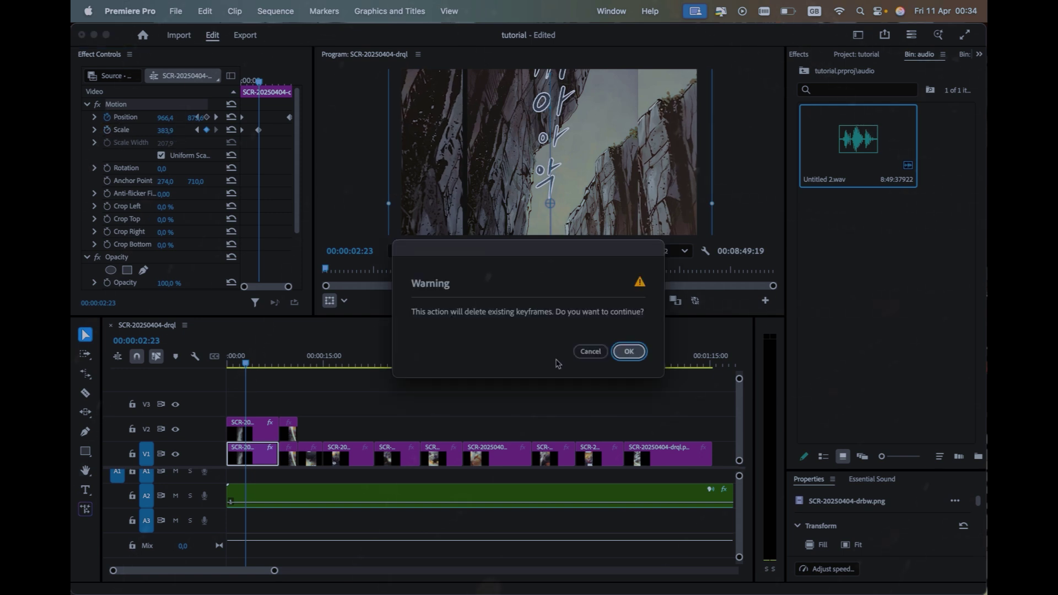
left_click(634, 355)
left_click(108, 118)
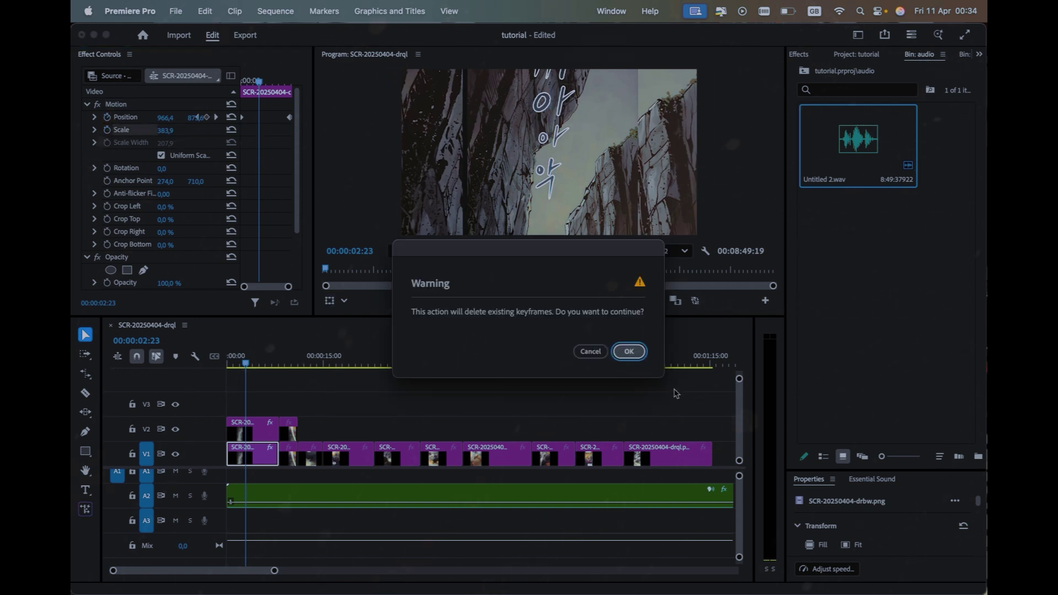
left_click(631, 353)
Apply Gaussian Blur to the first V1 clip with Blurriness 52 and Repeat Edge Pixels enabled, and preview the blurred background
left_click(801, 54)
left_click(837, 79)
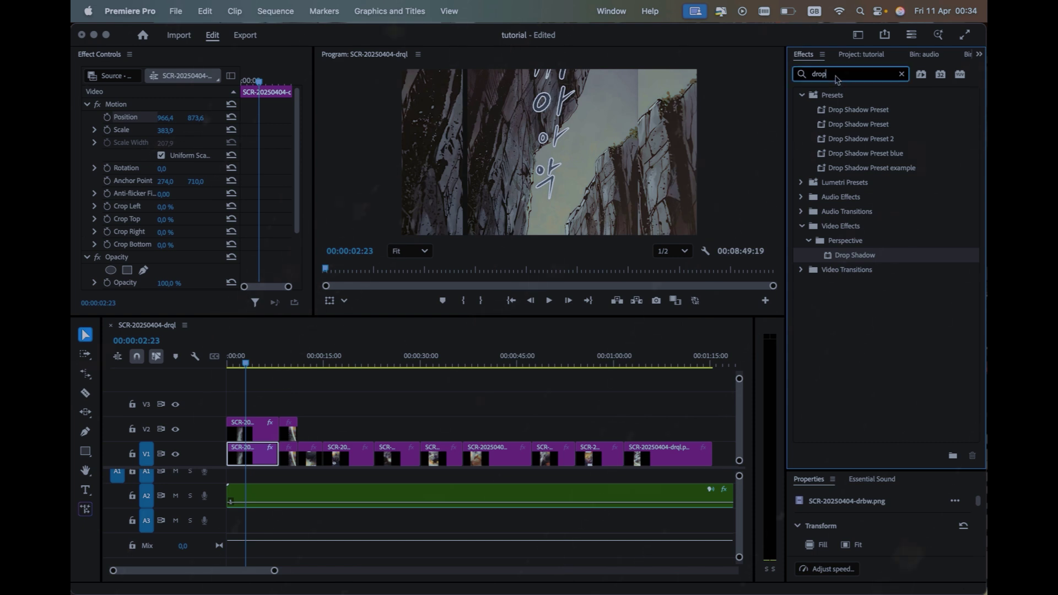
type("gausia")
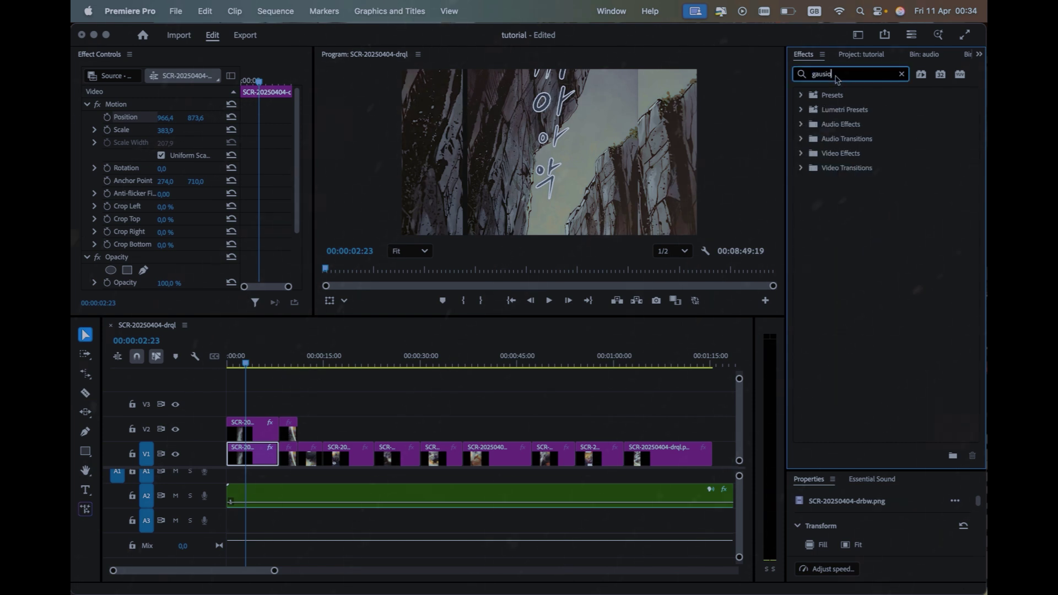
key("BackSpace")
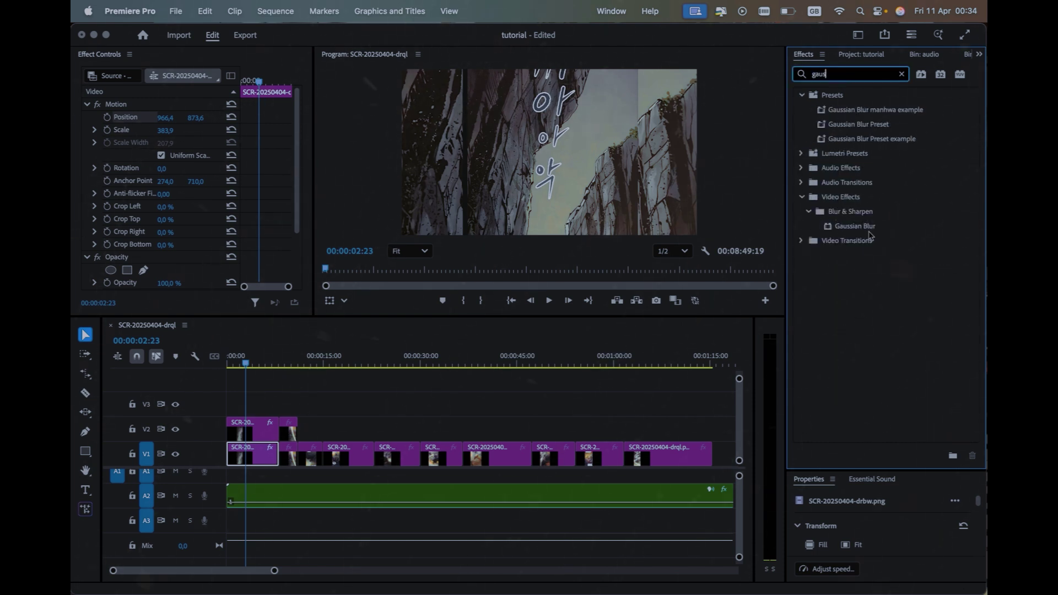
left_click_drag(854, 227, 259, 458)
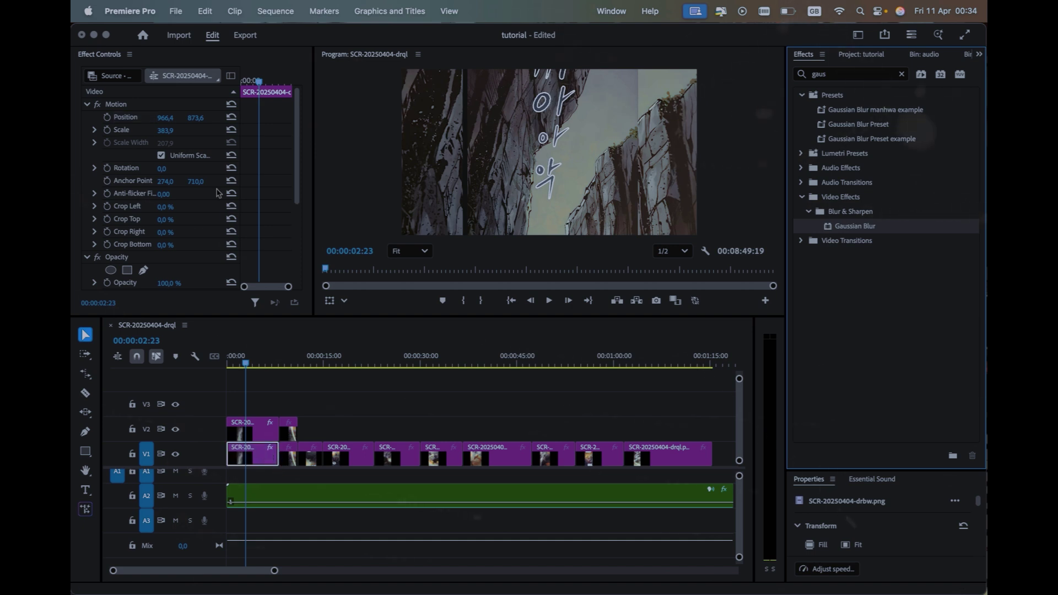
scroll(208, 216, "down", 5)
left_click_drag(164, 221, 165, 222)
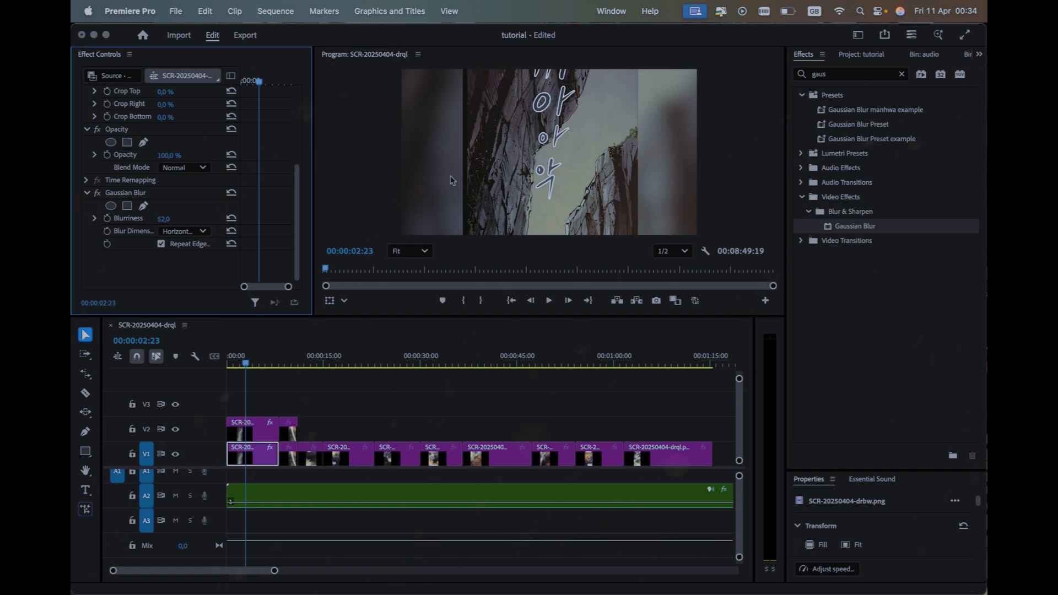
mouse_move(253, 361)
left_mouse_down()
mouse_move(231, 363)
mouse_move(276, 363)
mouse_move(249, 364)
left_mouse_up()
left_click(224, 364)
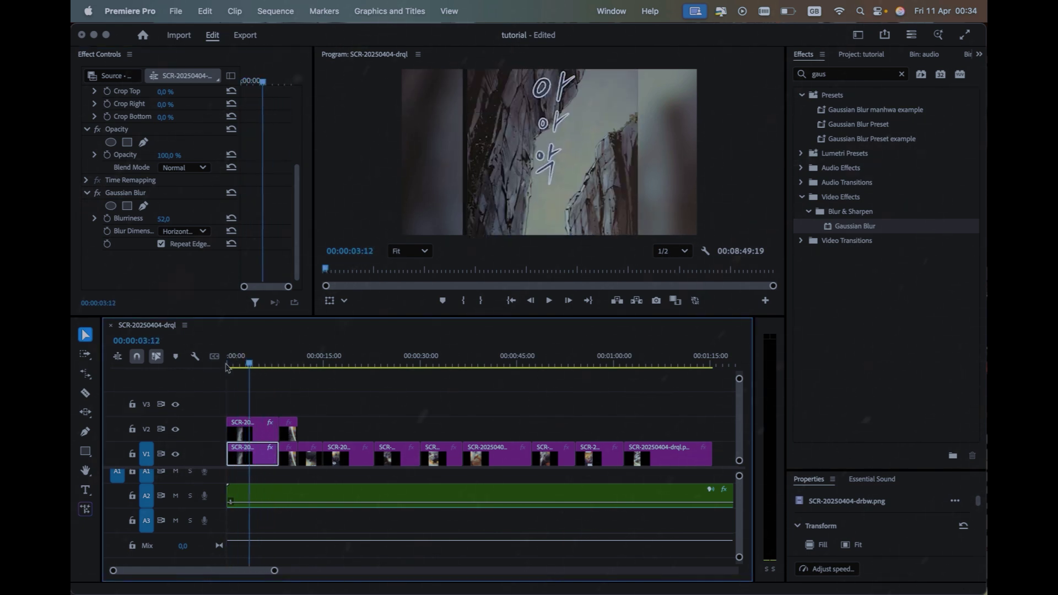
right_click(130, 193)
left_click(160, 218)
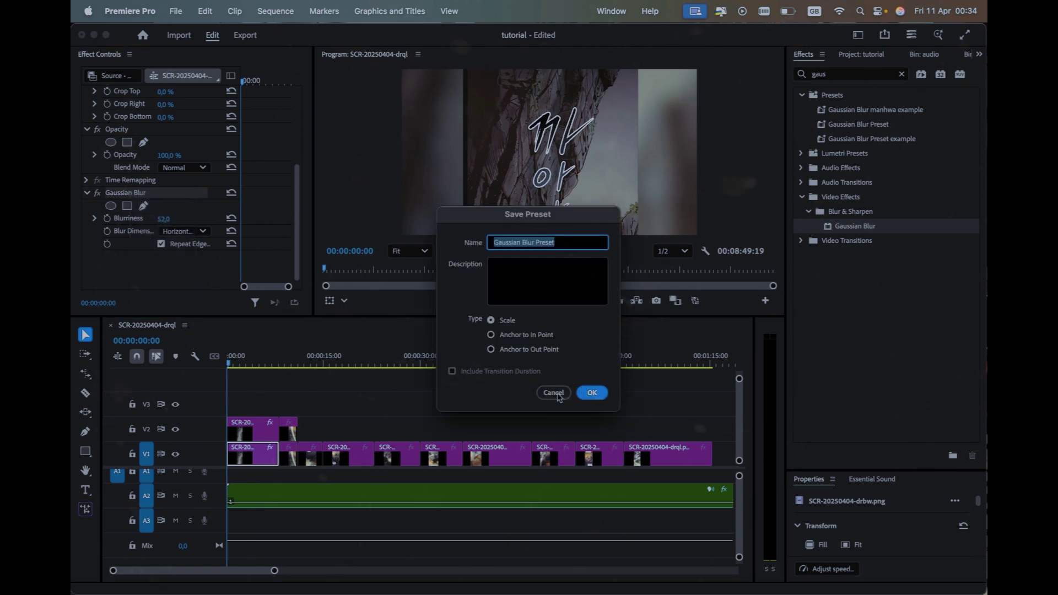
left_click(553, 392)
Apply the saved Gaussian Blur Preset to the second V1 clip and set its Scale to 361
left_click_drag(228, 364, 243, 368)
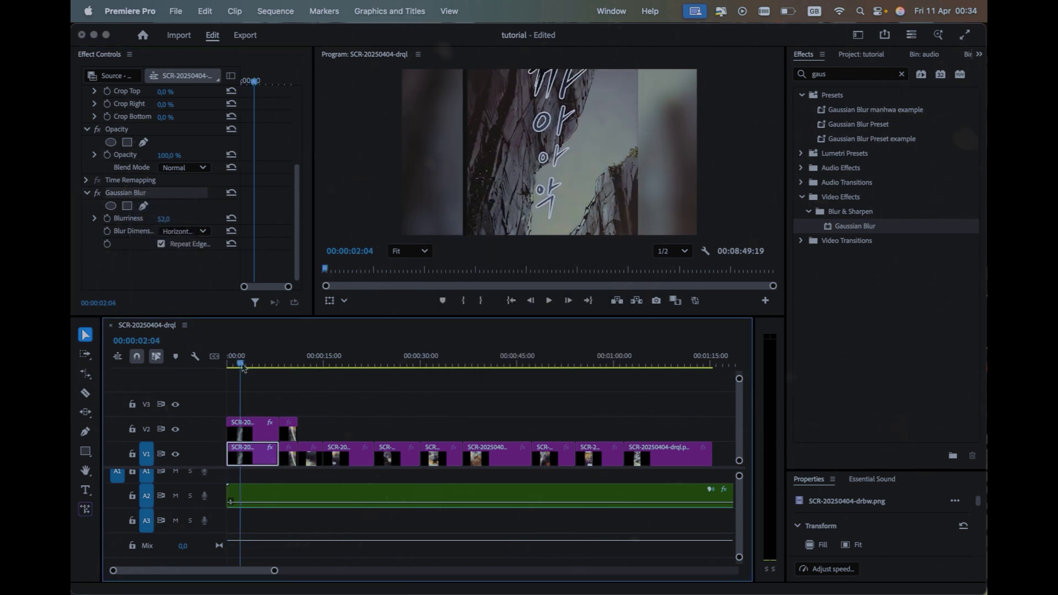
left_click_drag(858, 125, 289, 453)
left_click_drag(288, 365, 286, 380)
left_click_drag(168, 131, 178, 200)
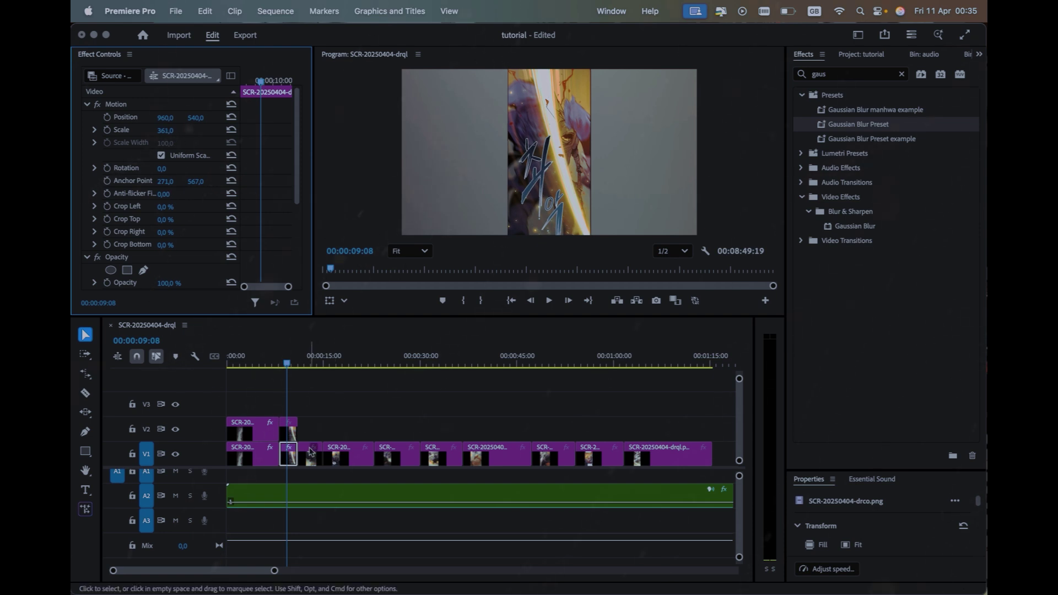
Find the Transform video effect and apply it to the fourth V1 image clip
left_click_drag(287, 364, 331, 371)
left_click(337, 449)
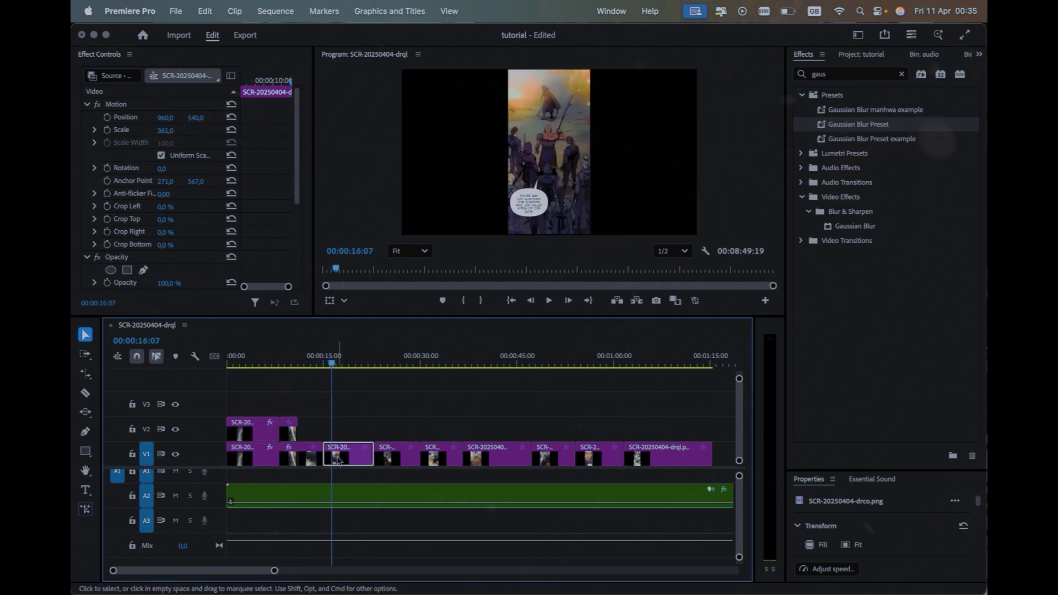
left_click(902, 74)
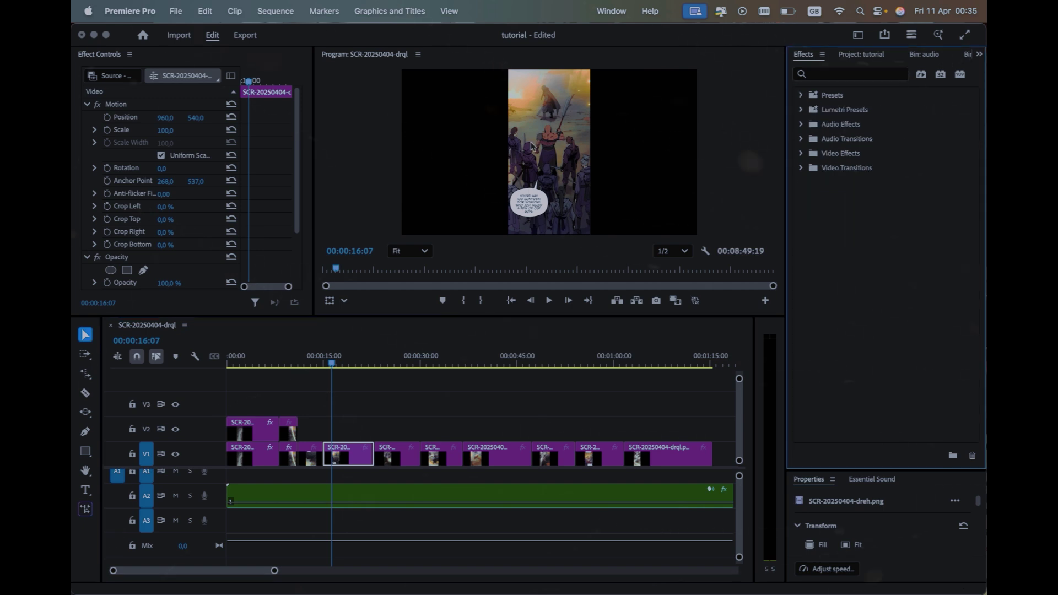
left_click(863, 75)
type("trans")
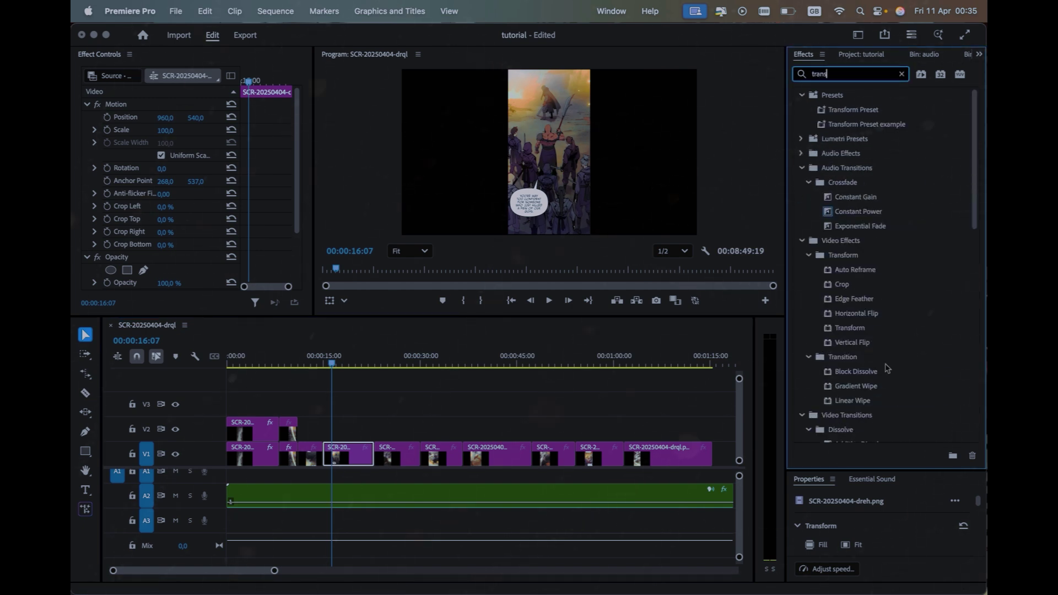
scroll(888, 369, "down", 5)
scroll(909, 314, "up", 5)
left_click_drag(859, 332, 348, 456)
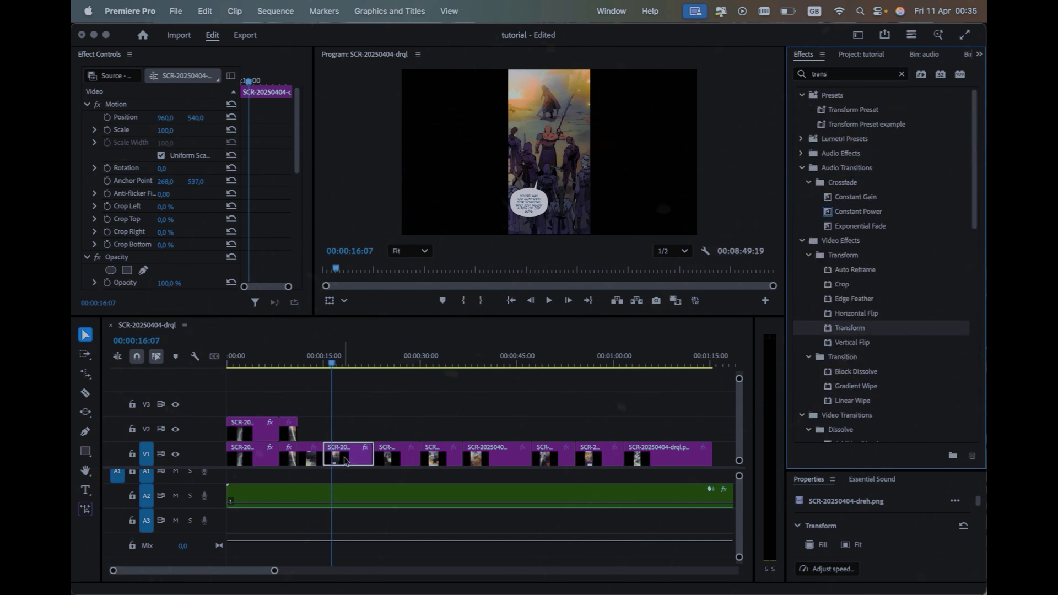
Turn on Transform Rotation keyframing for the fourth clip at 00:00:15:06 and enter a Rotation of -0.4
scroll(171, 259, "down", 5)
scroll(171, 259, "up", 2)
left_click(325, 364)
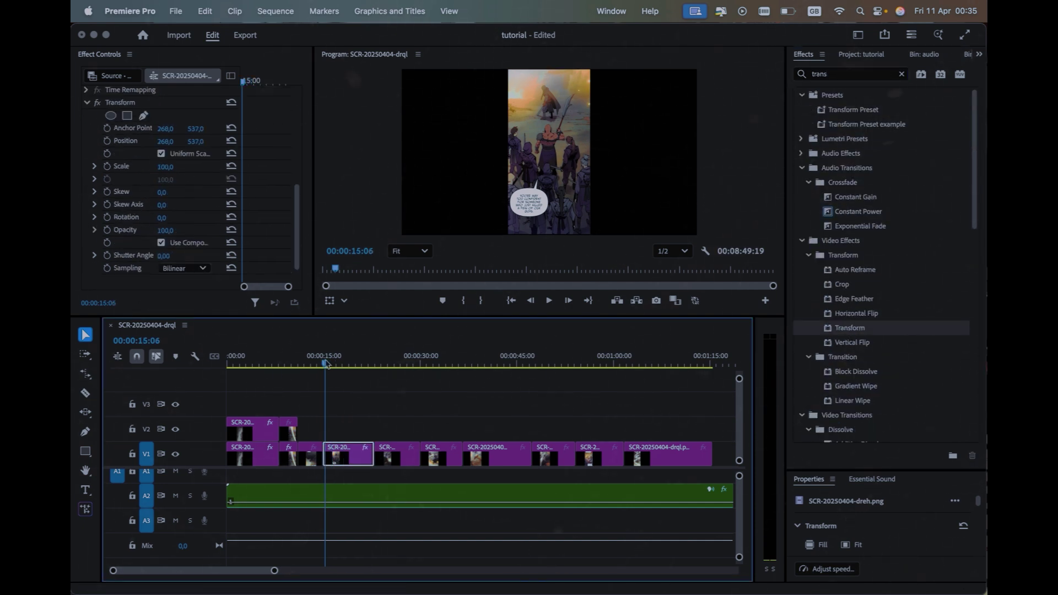
left_click(106, 218)
left_click(166, 217)
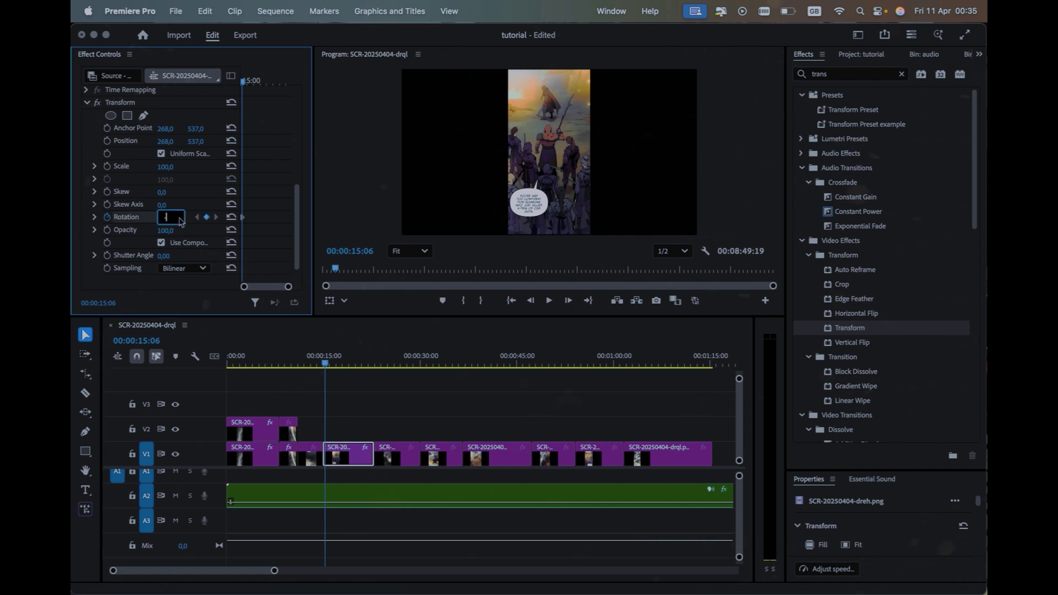
type("-0,4")
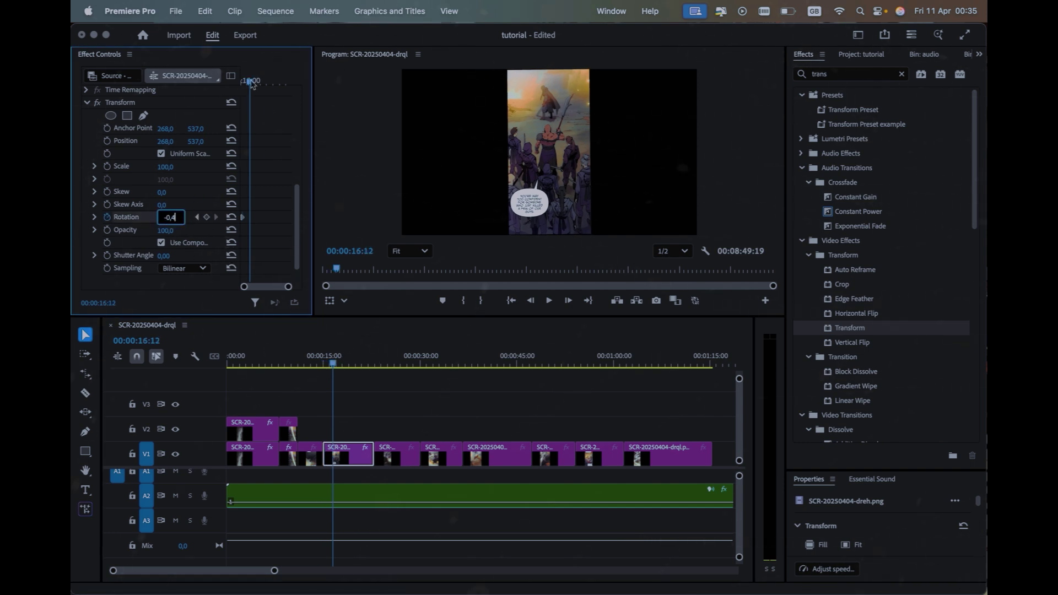
key("Return")
Enter further Transform Rotation values of 0, 0.4 and 0.5 on the fourth clip to create a slight sway
left_click(167, 218)
mouse_move(251, 83)
left_mouse_down()
mouse_move(276, 84)
mouse_move(255, 99)
mouse_move(237, 84)
left_mouse_up()
type("0")
key("Return")
left_click(165, 218)
type("0,4")
key("Return")
left_click(165, 218)
type("0,5")
key("Return")
Set the fourth clip's Motion Scale to 125
scroll(176, 138, "up", 10)
left_click(167, 132)
type("125")
key("Return")
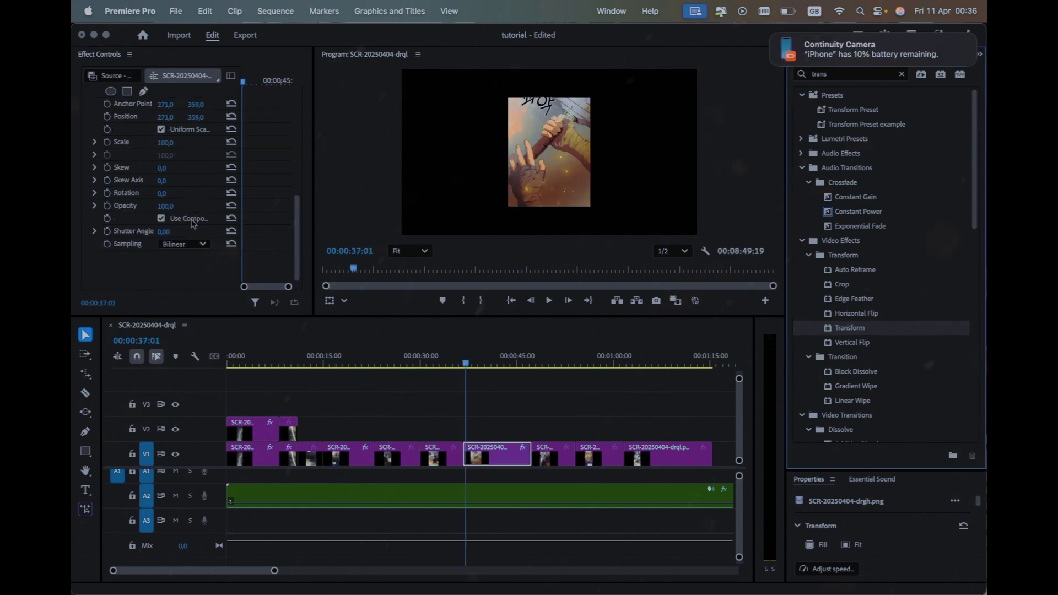
Keyframe Transform Opacity on the SCR-20250404-drgh.png clip: start at 00:00:37:01, enter 68 at 00:00:39:00, and enter 100 a few seconds further on
left_click(108, 207)
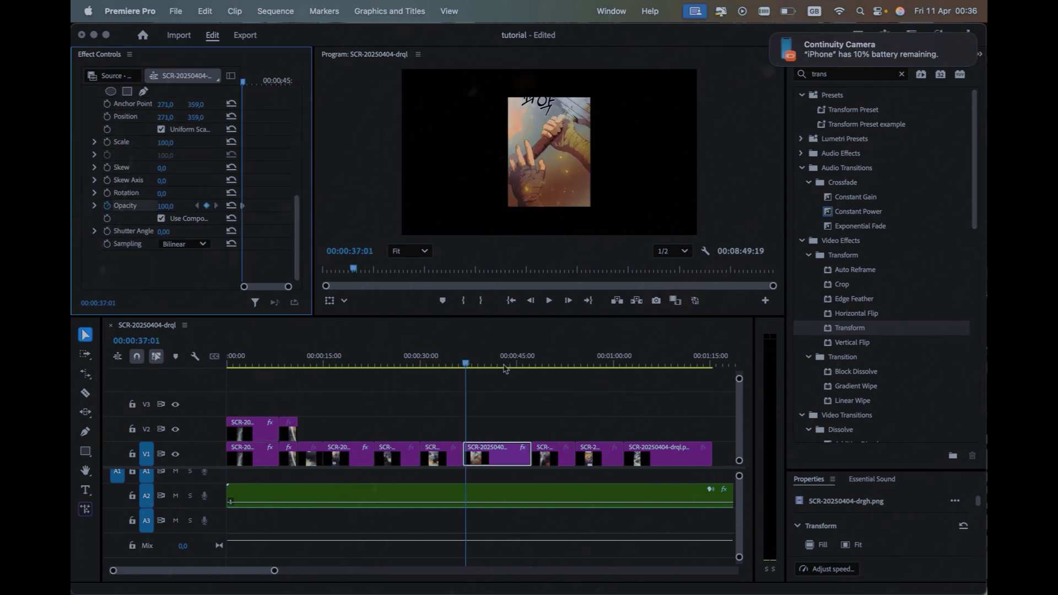
left_click(478, 366)
left_click(166, 207)
type("68")
key("Return")
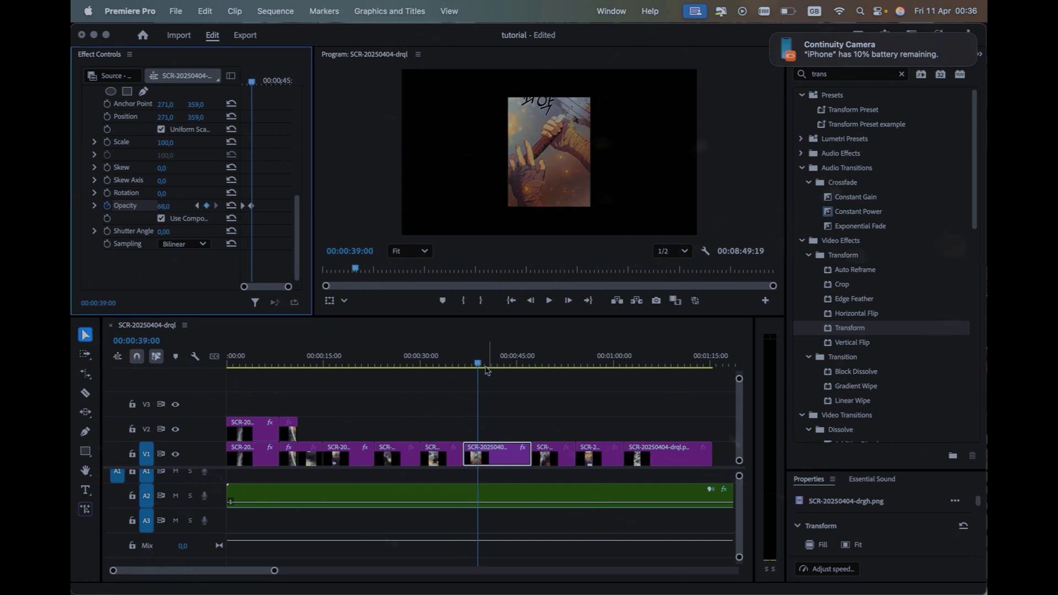
left_click(496, 365)
left_click(165, 207)
type("100")
key("Return")
Add further Transform Opacity values of 90 and 100 to the drgh.png clip up to 00:00:46:20, and scrub back through the flicker
left_click(504, 364)
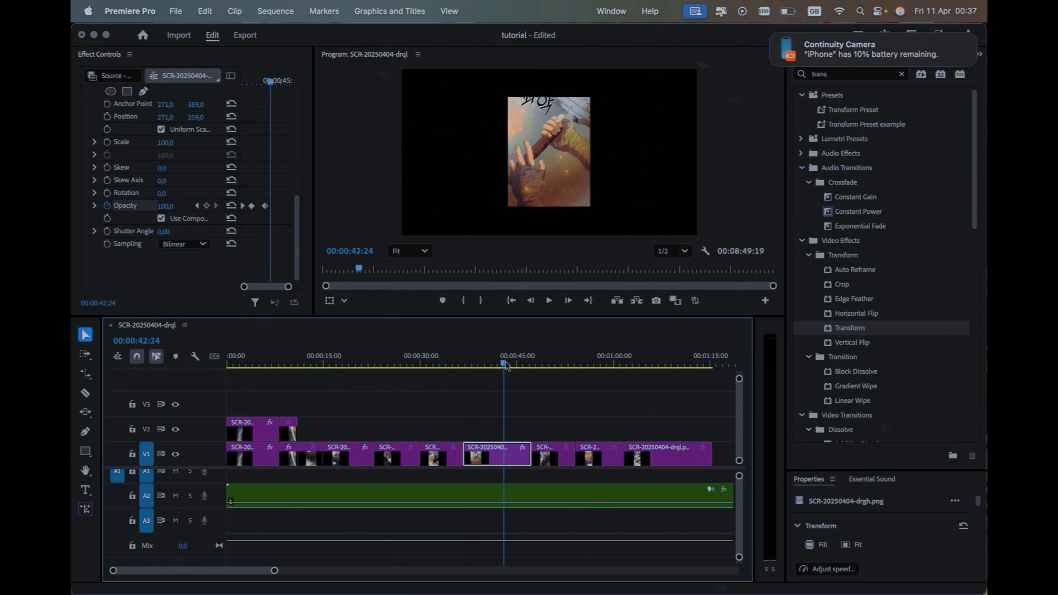
left_click(523, 363)
left_click(164, 206)
type("90")
key("Return")
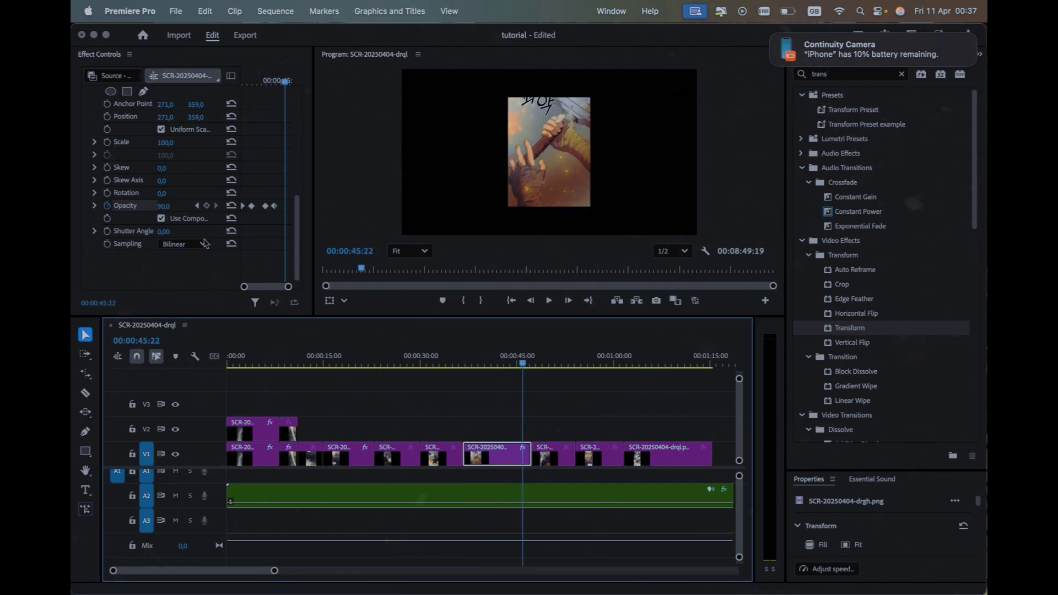
left_click(166, 207)
type("100")
key("Return")
left_click_drag(523, 364, 528, 364)
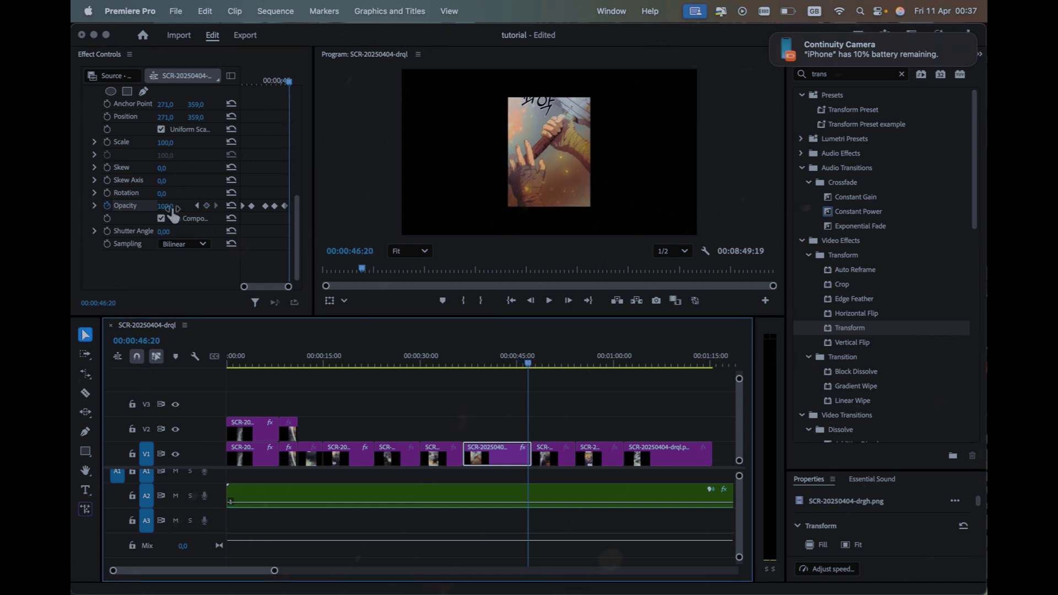
left_click_drag(173, 209, 178, 206)
left_click_drag(482, 365, 507, 372)
scroll(173, 154, "up", 10)
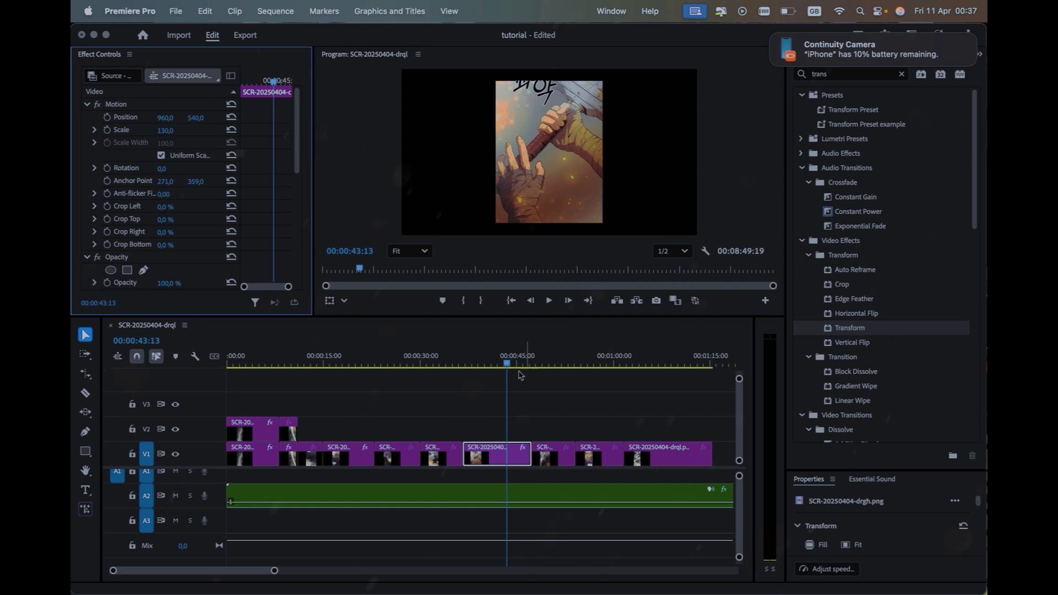
left_click(463, 364)
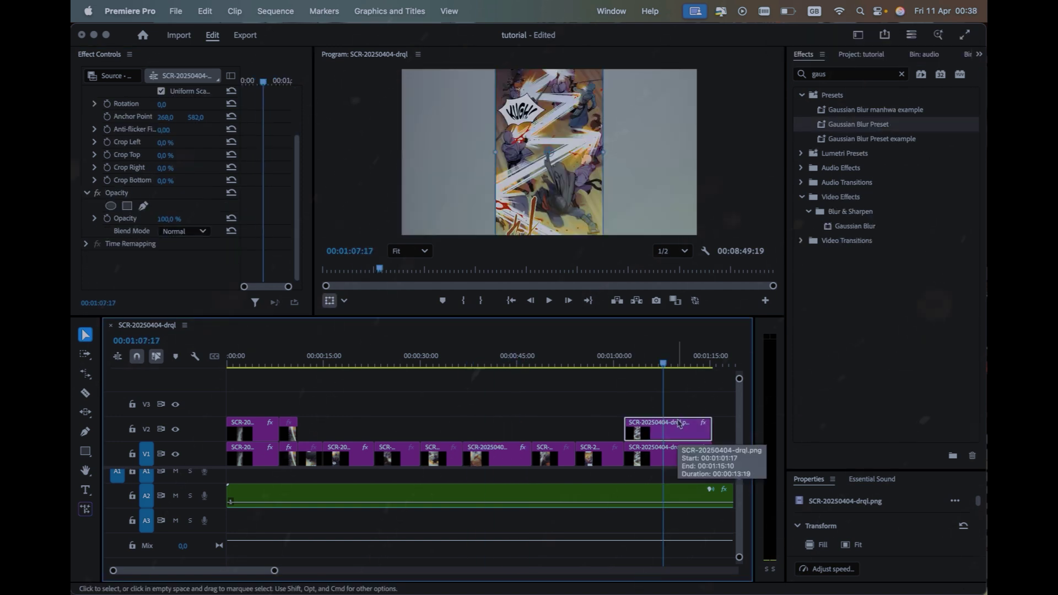
Duplicate the last image clip from V2 onto V3 and set the copy's Blend Mode to Screen
left_click_drag(679, 423, 678, 415)
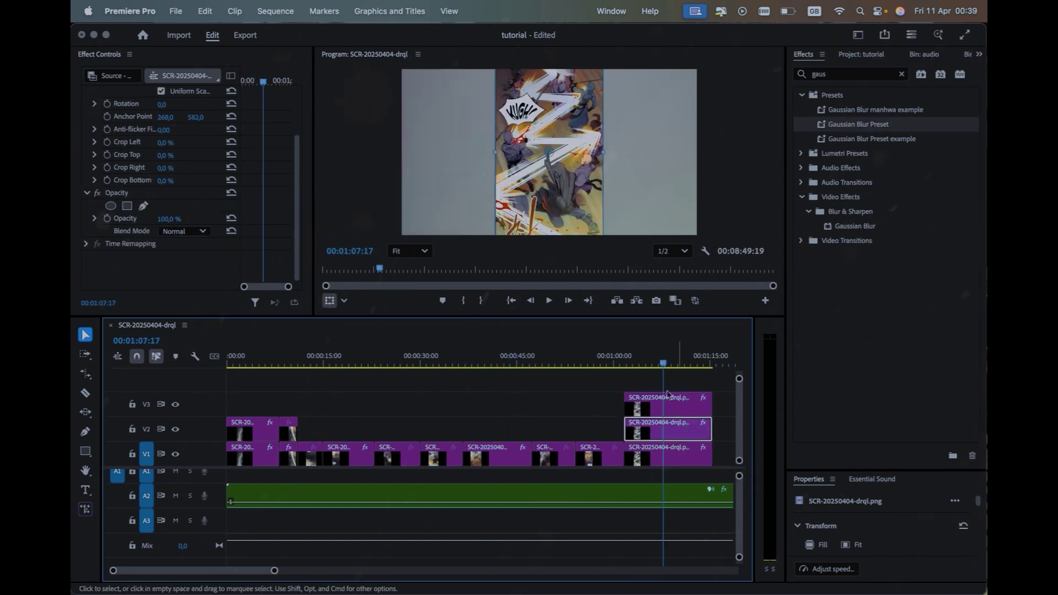
left_click(668, 396)
left_click(184, 231)
left_click(193, 372)
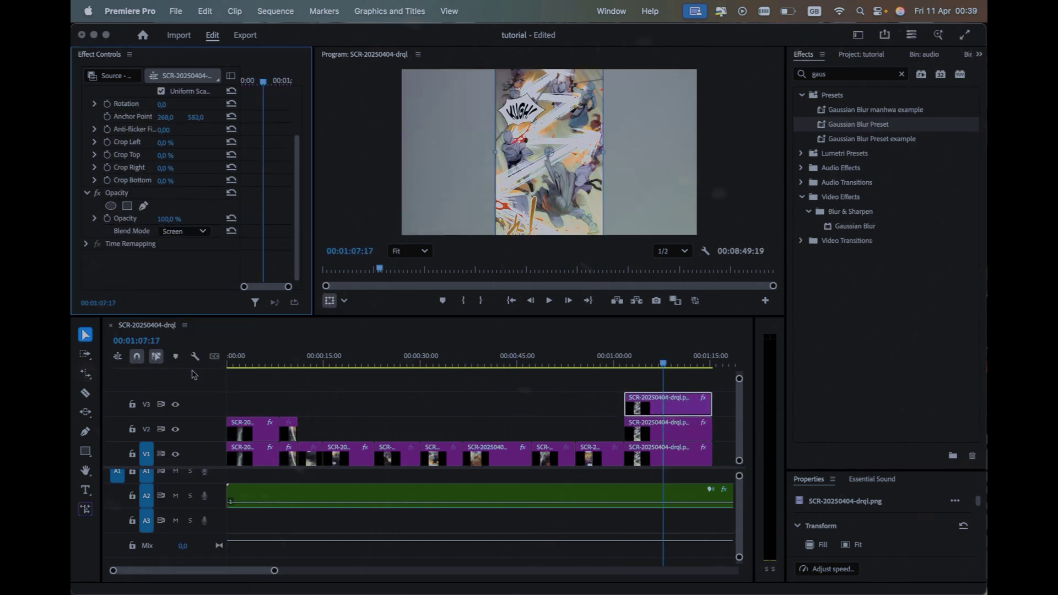
Turn on Motion Position keyframing for the V3 Screen copy at 00:01:02:03 and offset it slightly to X 963.9
left_click_drag(636, 364, 627, 364)
scroll(184, 165, "up", 4)
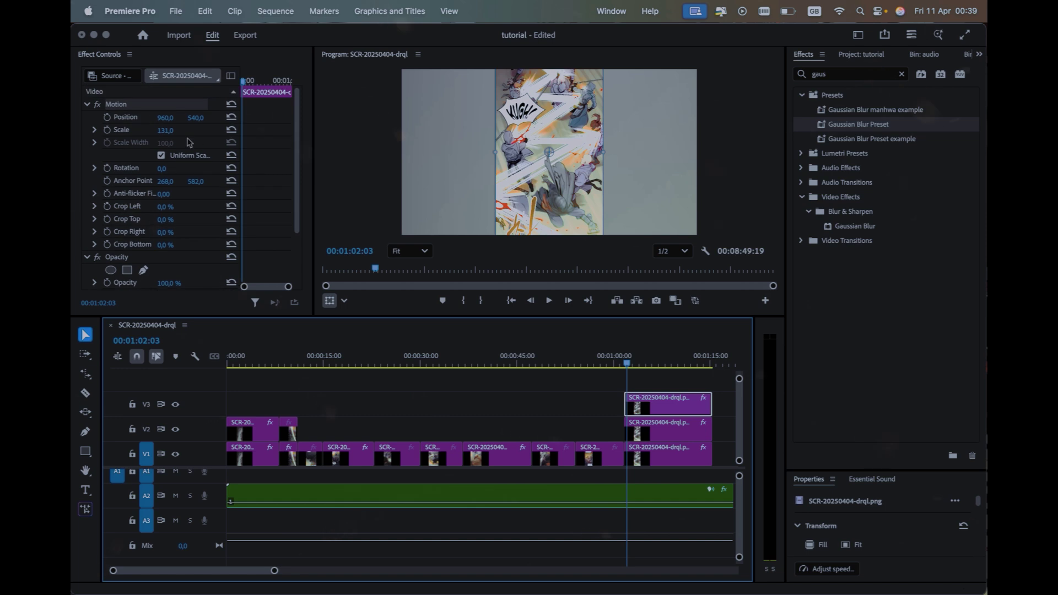
left_click(107, 117)
left_click(566, 184)
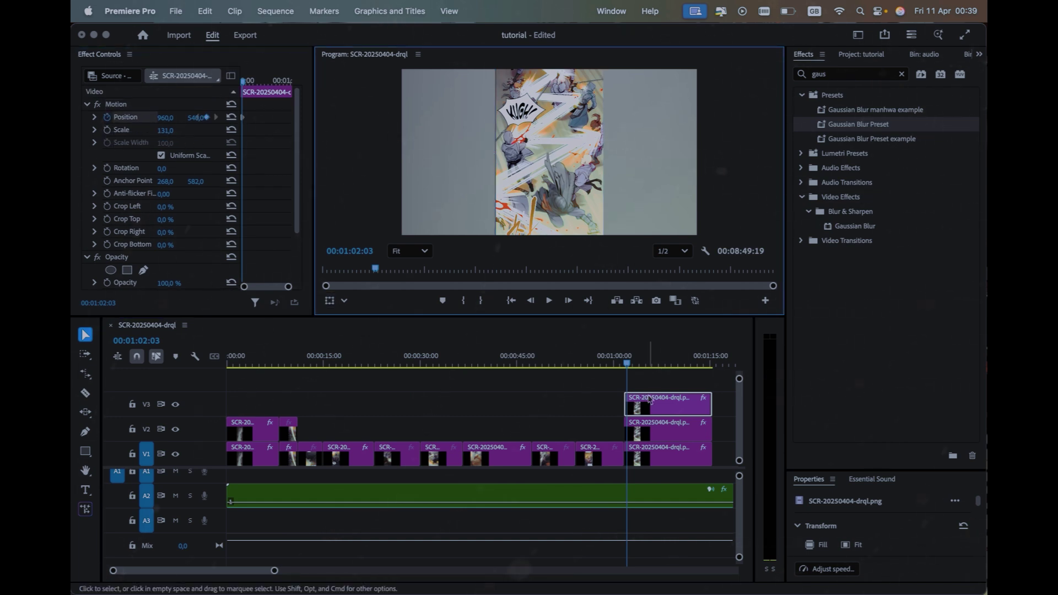
left_click(552, 163)
left_click_drag(546, 199, 547, 199)
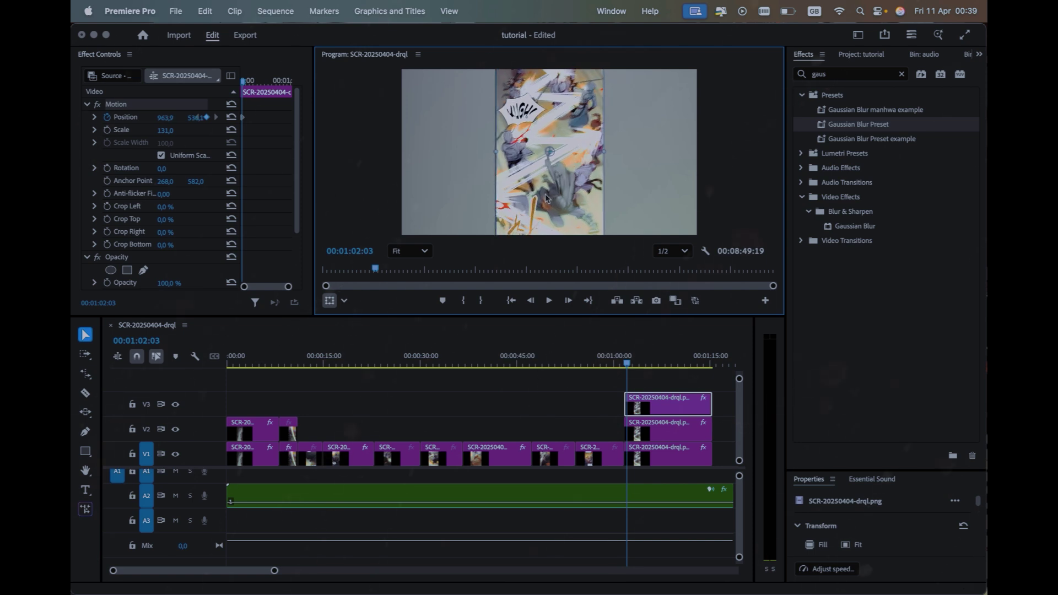
Shift the V3 copy to X 952.1 at 00:01:04:11, 967.9 at 00:01:08:03, 952.1 at 00:01:11:01 and 960 at 00:01:13:20
left_click(252, 81)
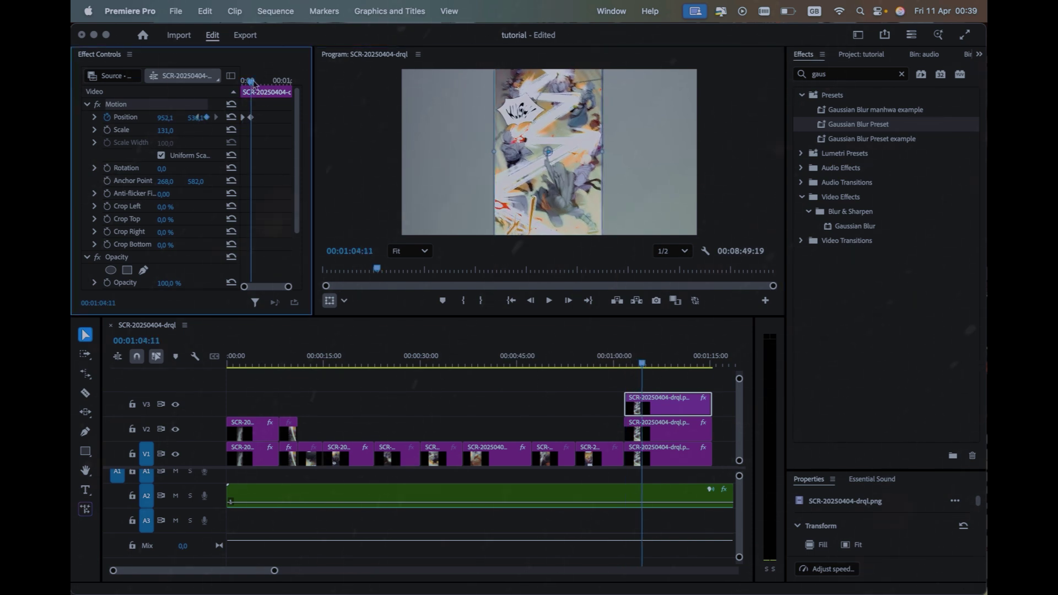
left_click_drag(253, 81, 266, 82)
left_click(545, 197)
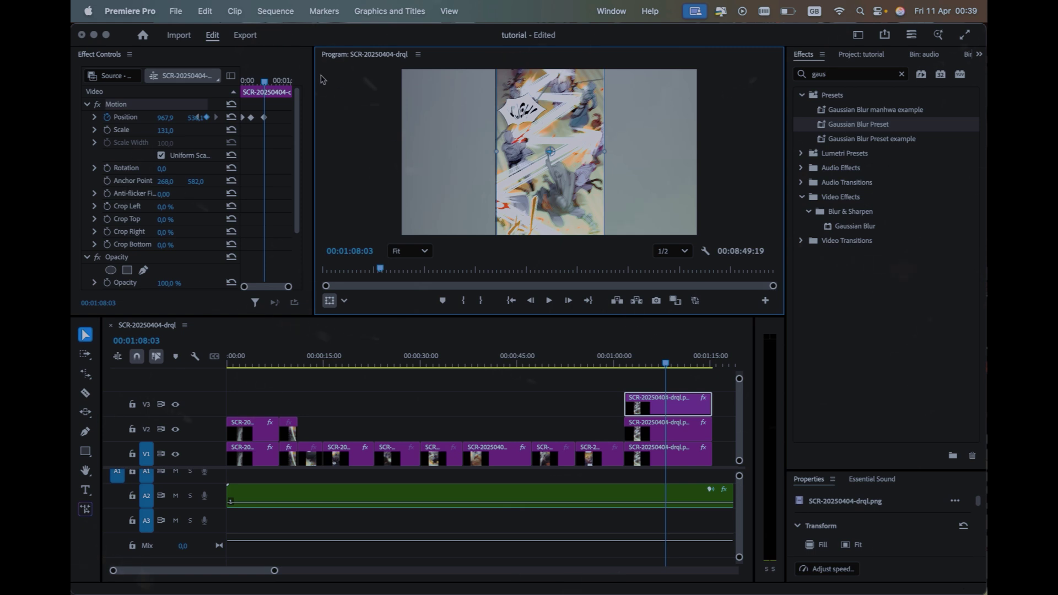
left_click(275, 81)
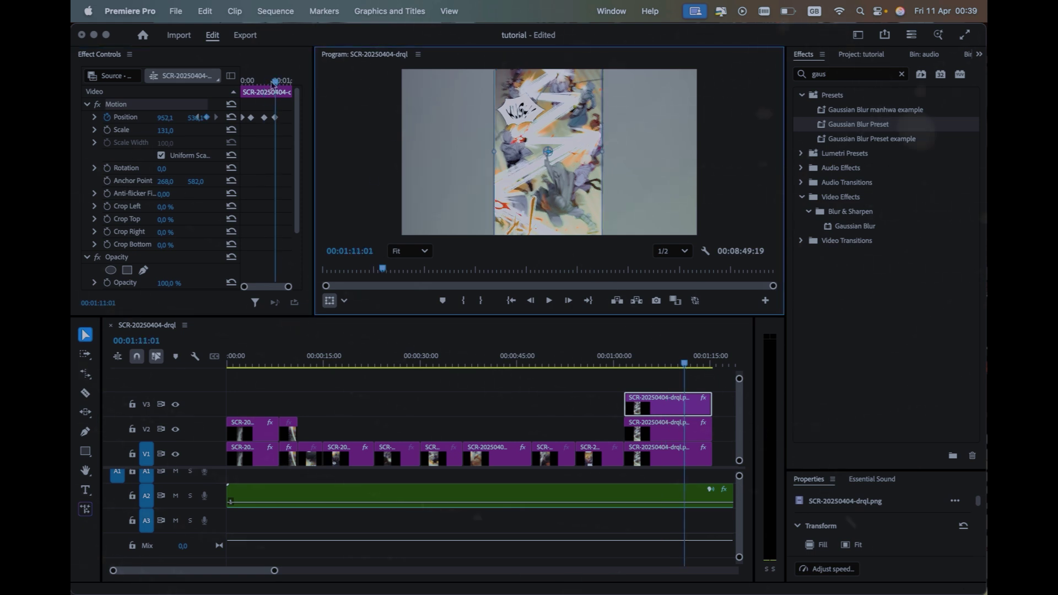
left_click_drag(275, 81, 286, 81)
left_click_drag(544, 209, 544, 210)
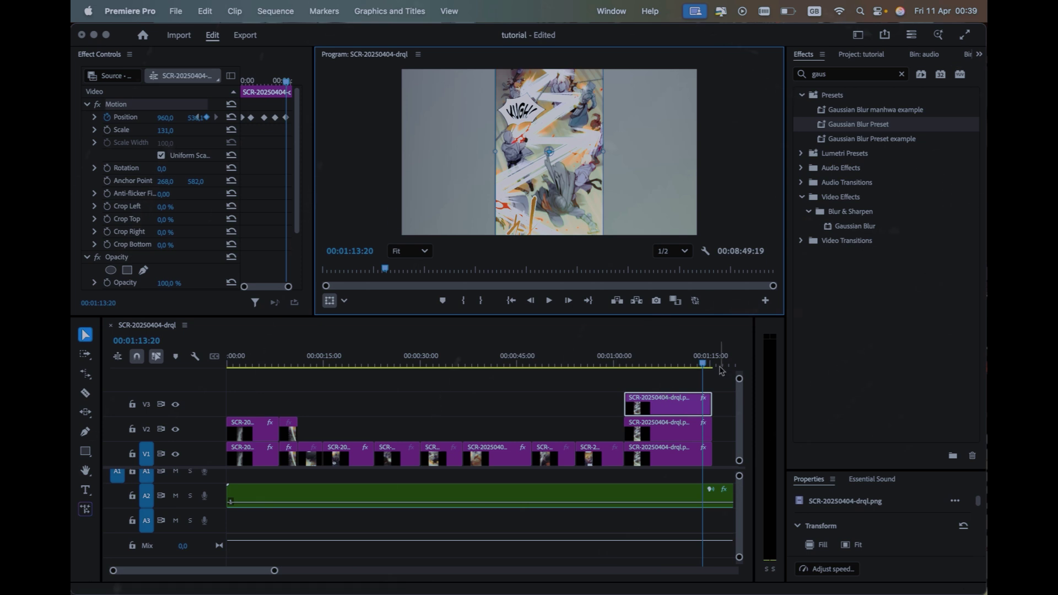
Stack drgh.png on V2 and the panel after it on V3, extending drfr.png and drgh.png to end together with the V3 clip
left_click_drag(706, 365, 423, 364)
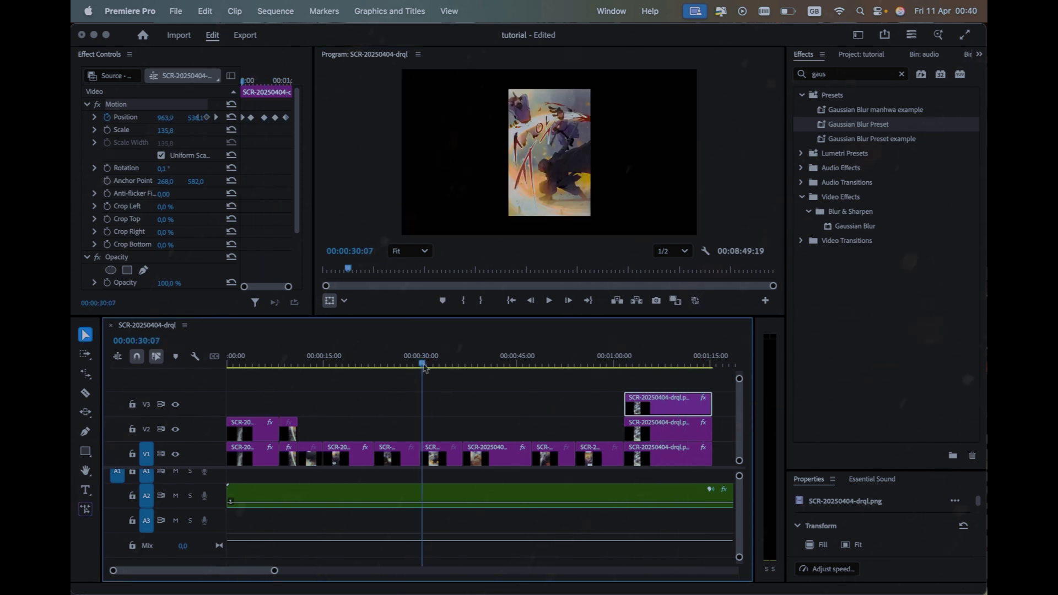
left_click_drag(441, 424, 481, 426)
left_click(490, 460)
left_click_drag(553, 456, 553, 407)
left_click_drag(465, 457, 578, 458)
left_click_drag(533, 431, 577, 423)
Place the drfr.png panel on the left half of the frame at Position 526.3, 508.5 and enlarge it to Scale 185.3
left_click_drag(564, 364, 454, 372)
left_click_drag(550, 190, 467, 186)
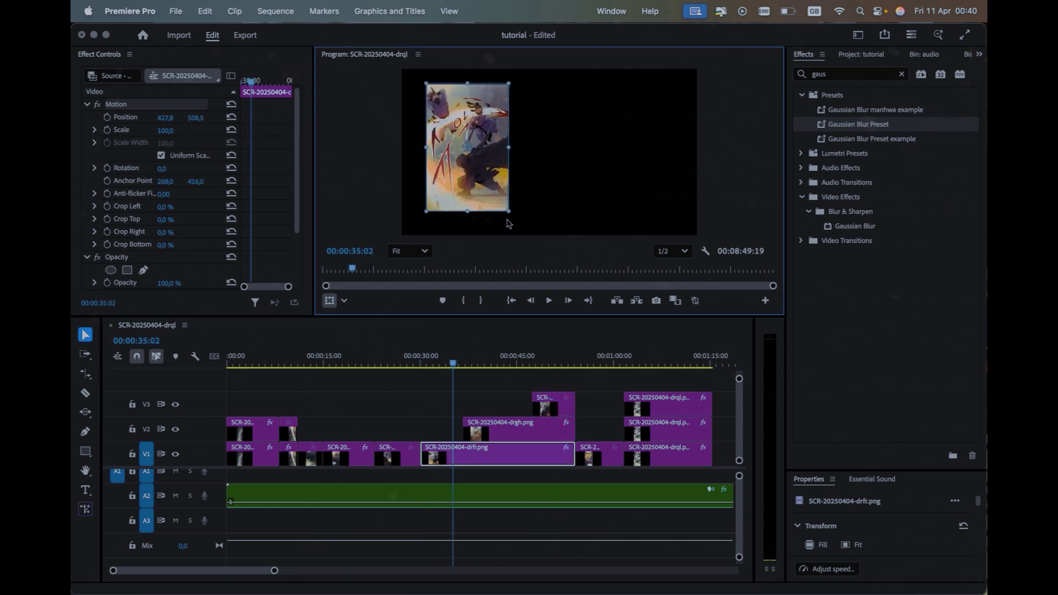
left_click_drag(507, 214, 531, 218)
Enlarge the drgh.png panel to Scale 212.3 on the right half of the frame, and scale the short V3 panel to 162.8 in the centre
left_click(488, 363)
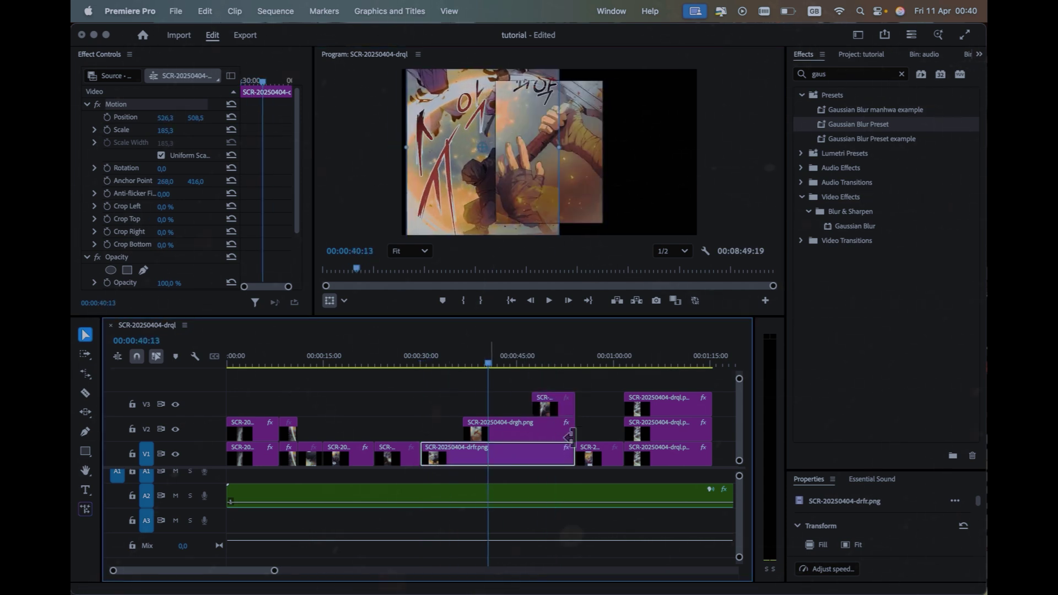
left_click(561, 153)
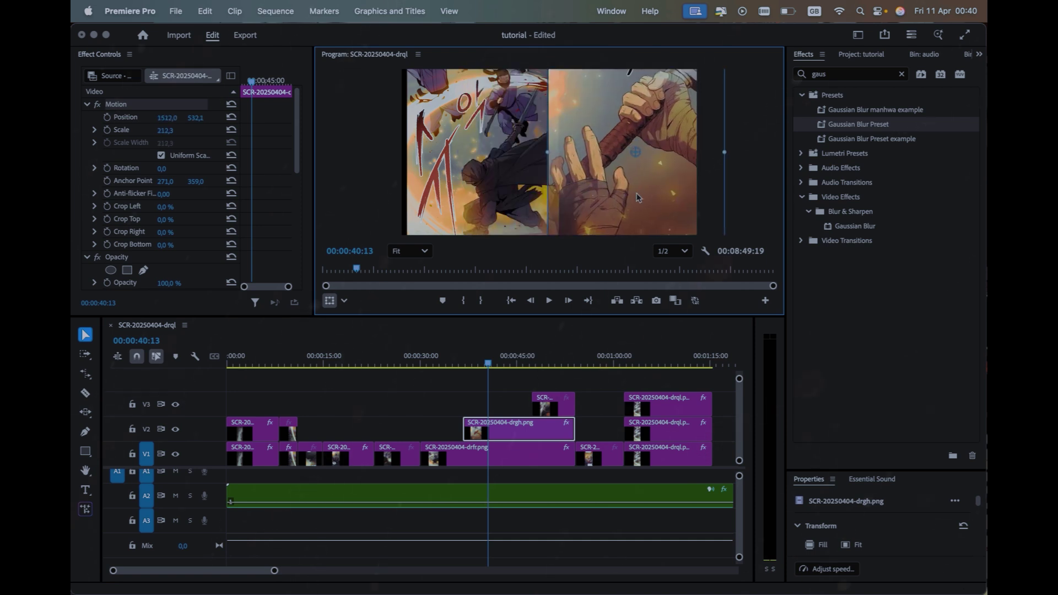
left_click(550, 400)
left_click(552, 363)
left_click_drag(592, 217, 647, 258)
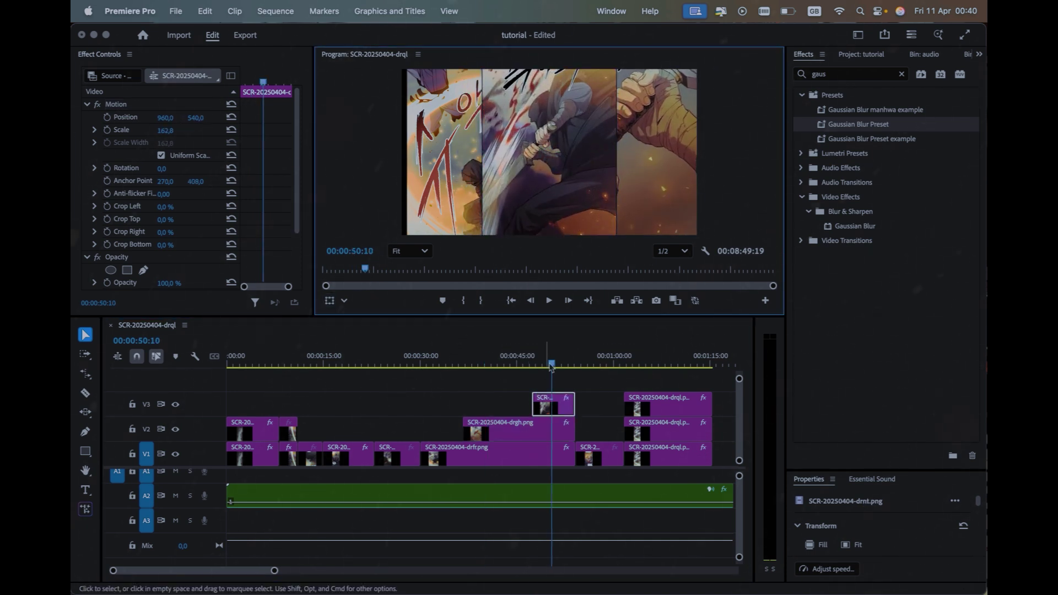
Keyframe the drfr.png clip's Opacity from 100% at 00:00:36:12 down to 35% at 00:00:53:17
left_click_drag(456, 364, 463, 374)
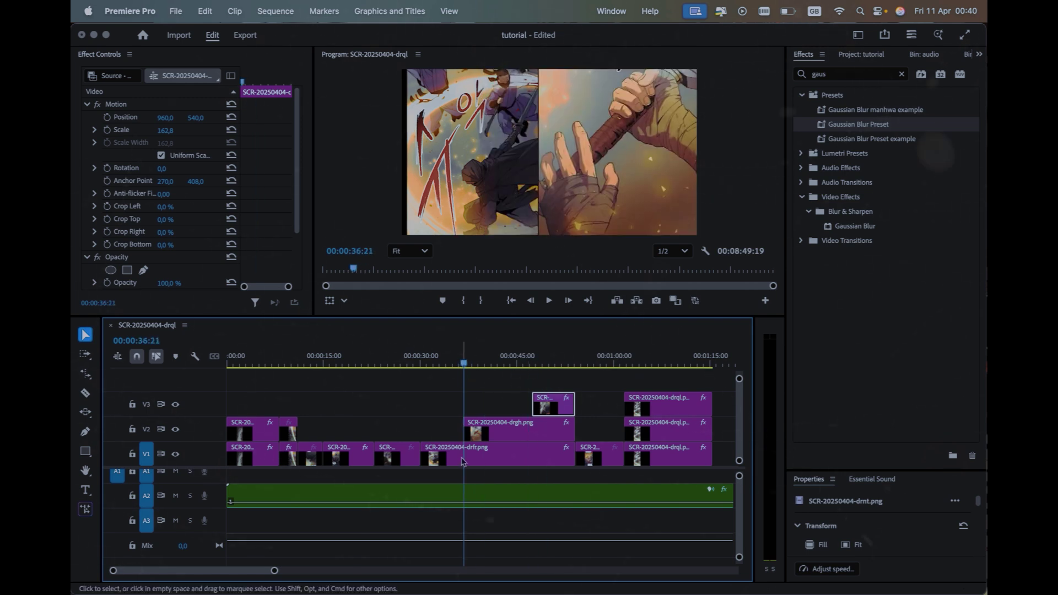
left_click(534, 364)
left_click_drag(534, 364, 462, 366)
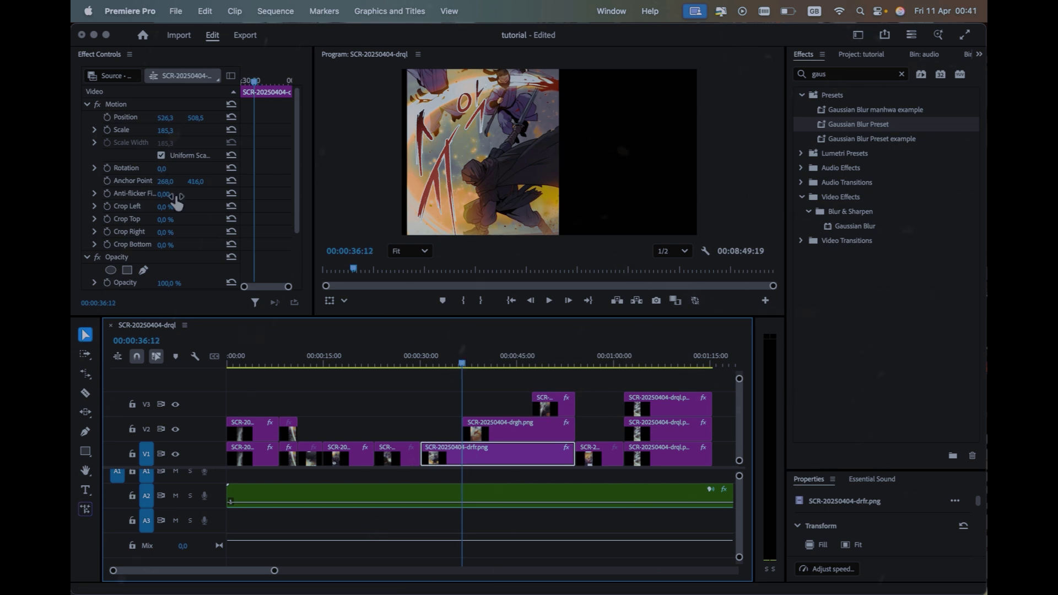
scroll(170, 270, "down", 3)
left_click(107, 218)
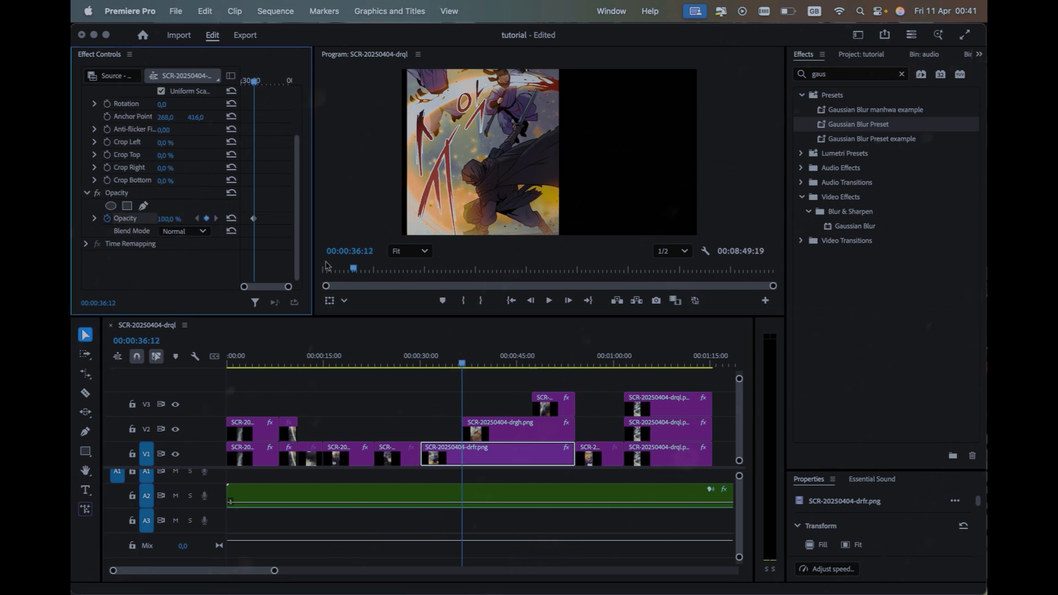
left_click_drag(463, 365, 573, 365)
left_click_drag(176, 221, 173, 220)
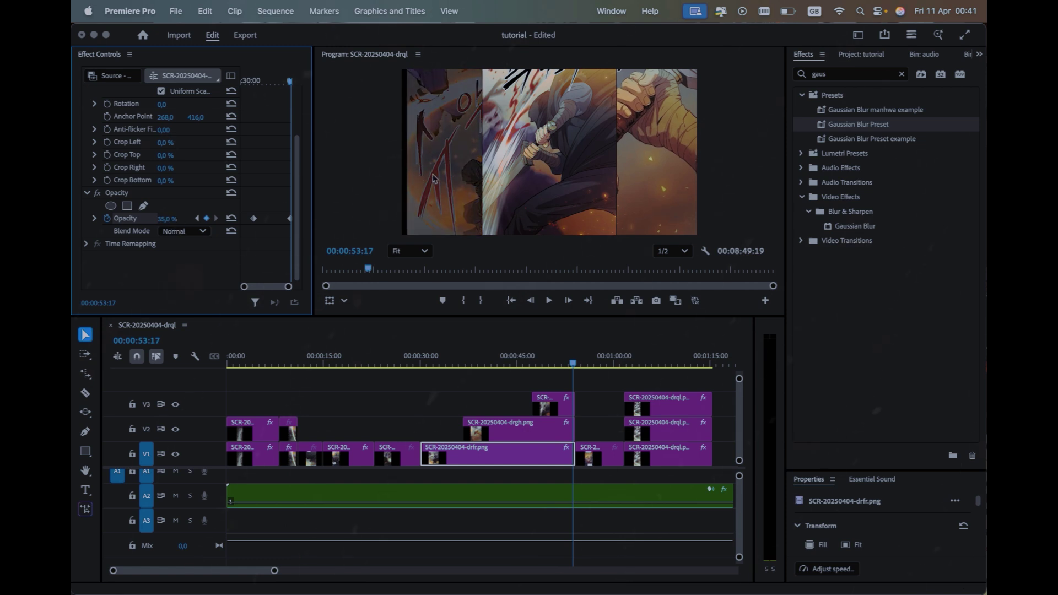
Keyframe the drgh.png clip's Opacity from 100% at 00:00:37:01 to a darker value near the clip's end at 00:00:53:14
left_click_drag(512, 366, 466, 366)
left_click(484, 429)
scroll(105, 210, "down", 5)
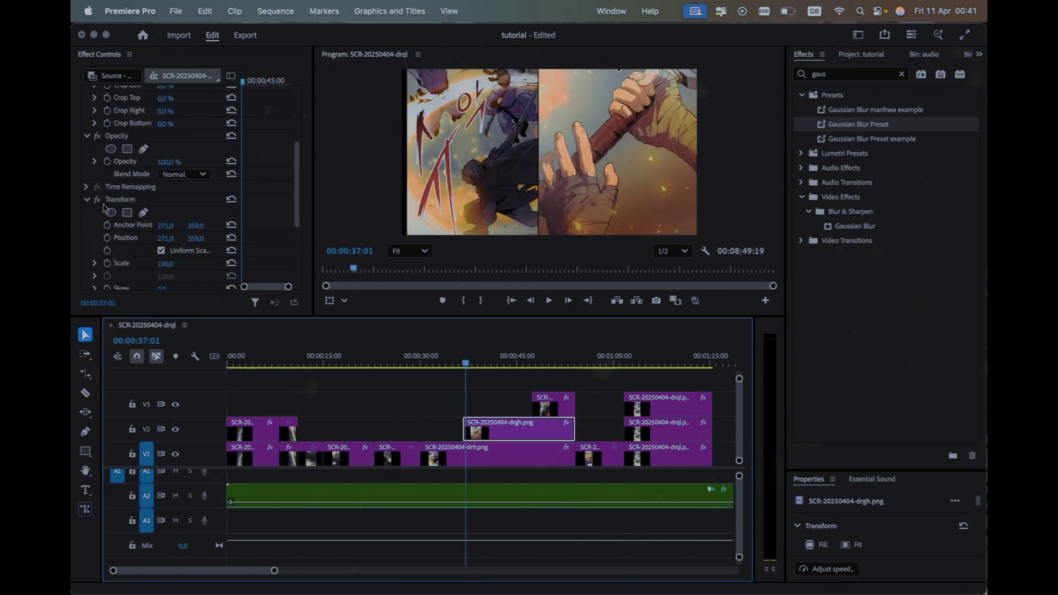
scroll(104, 207, "down", 1)
left_click(107, 149)
left_click_drag(467, 367, 574, 377)
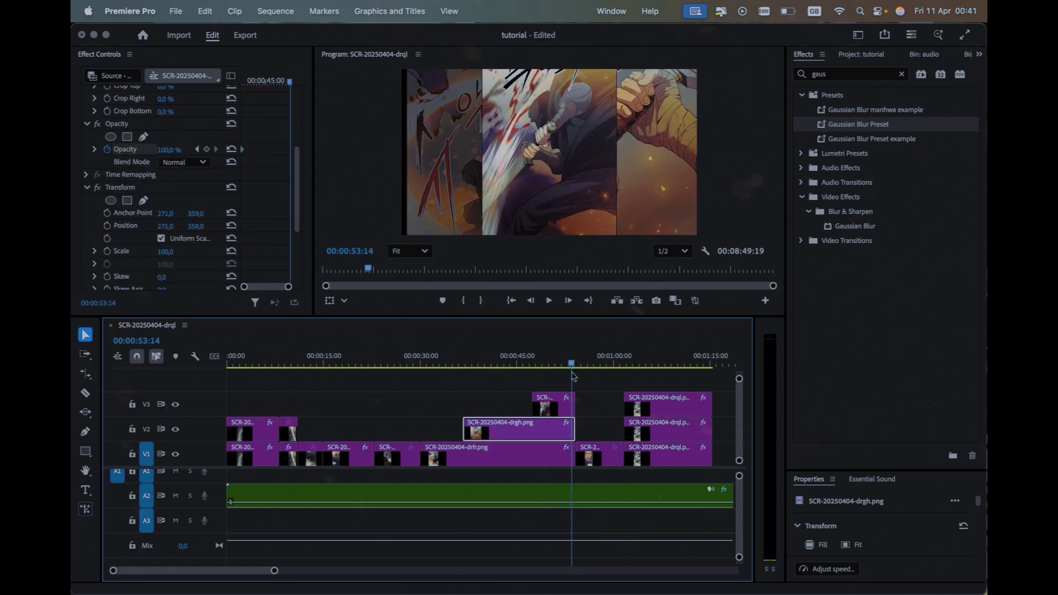
left_click_drag(164, 151, 145, 150)
mouse_move(572, 365)
left_mouse_down()
mouse_move(435, 368)
mouse_move(557, 368)
left_mouse_up()
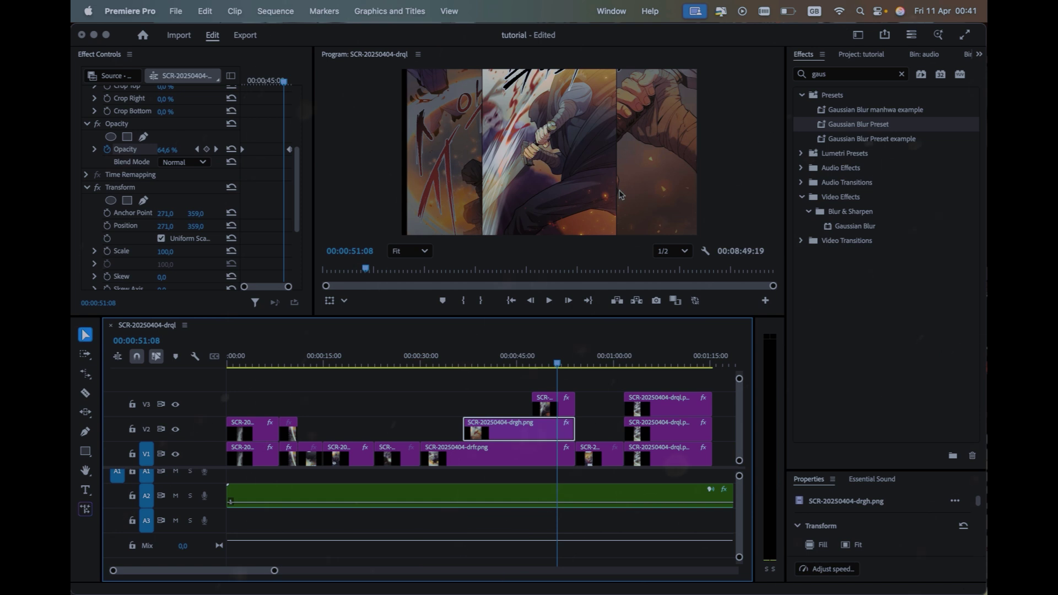
Find the Drop Shadow video effect and apply it to the short centre panel clip on V3
left_click(902, 74)
type("drop")
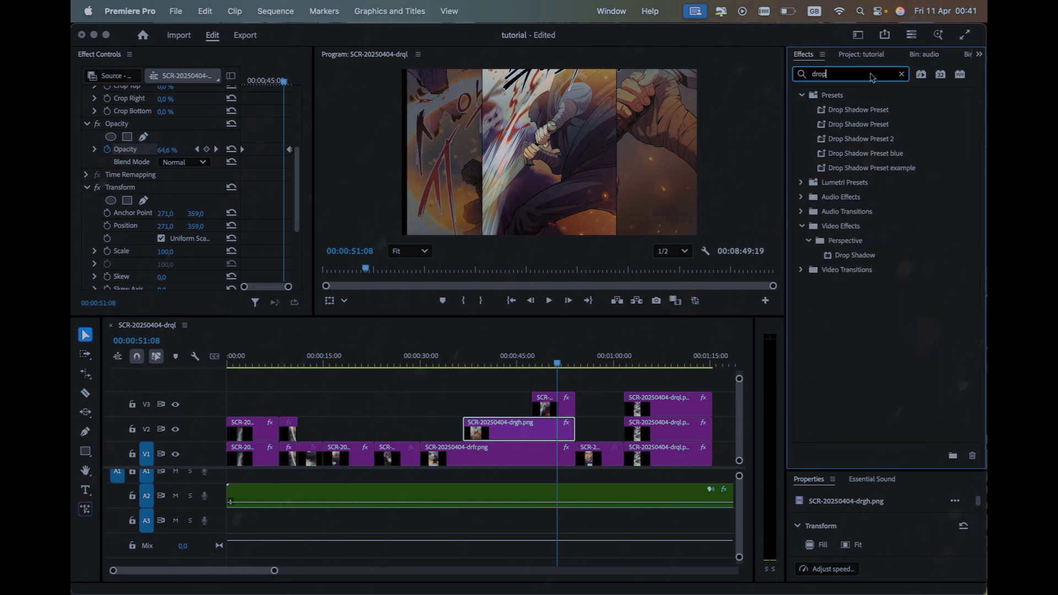
left_click_drag(858, 260, 552, 405)
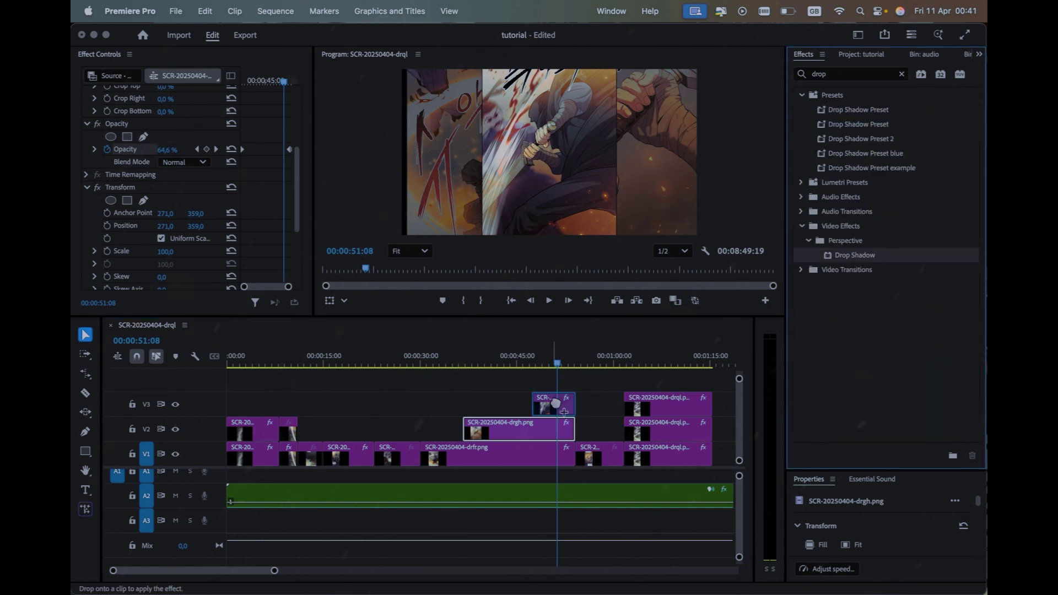
Turn on Shadow Only for the V3 clip's Drop Shadow and set its Opacity to 93% and Softness to 234
scroll(221, 240, "down", 10)
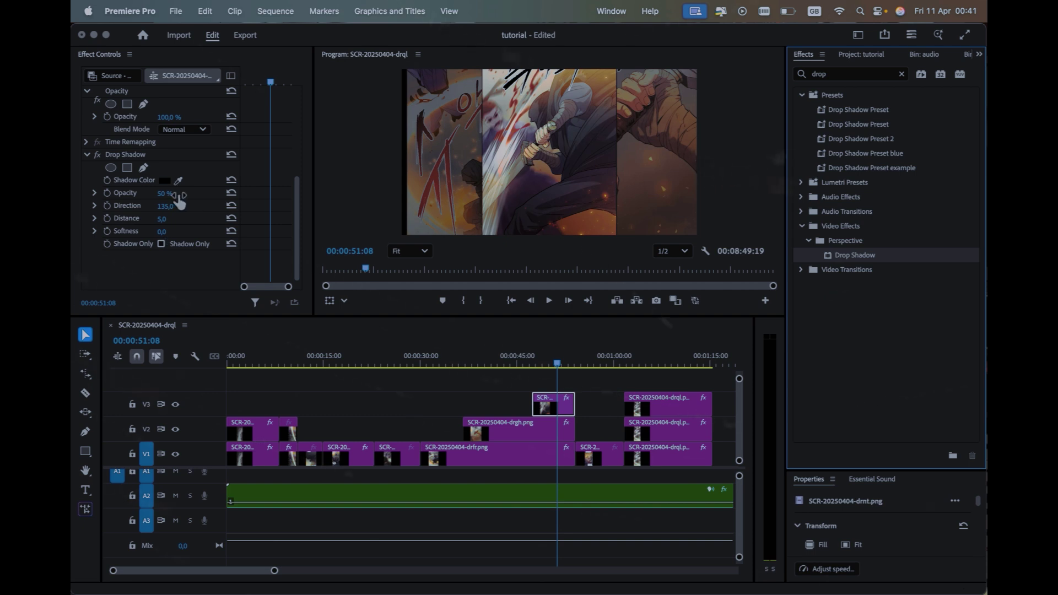
left_click(161, 244)
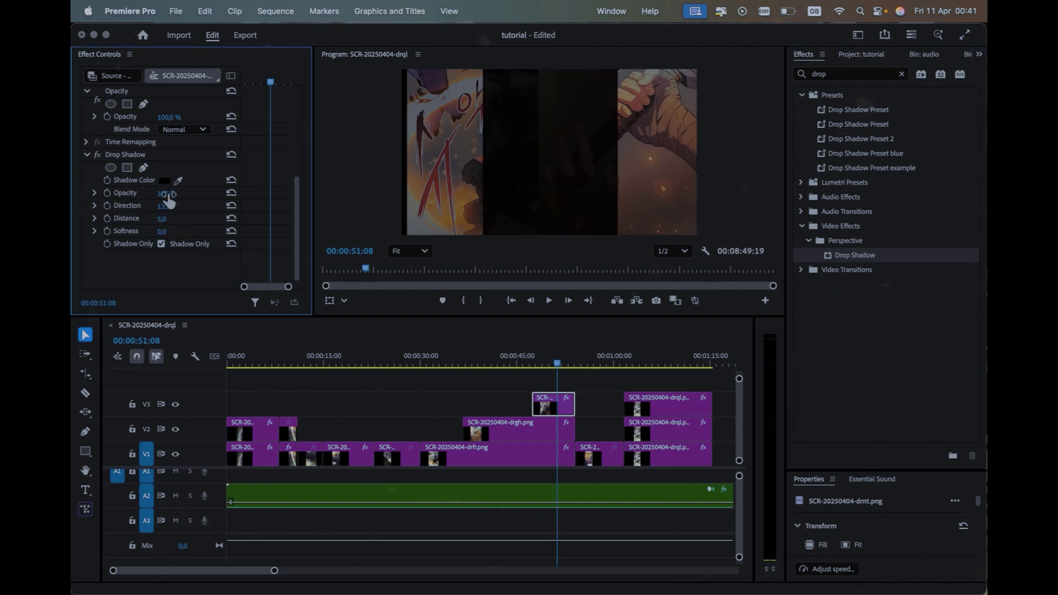
left_click_drag(167, 232, 181, 233)
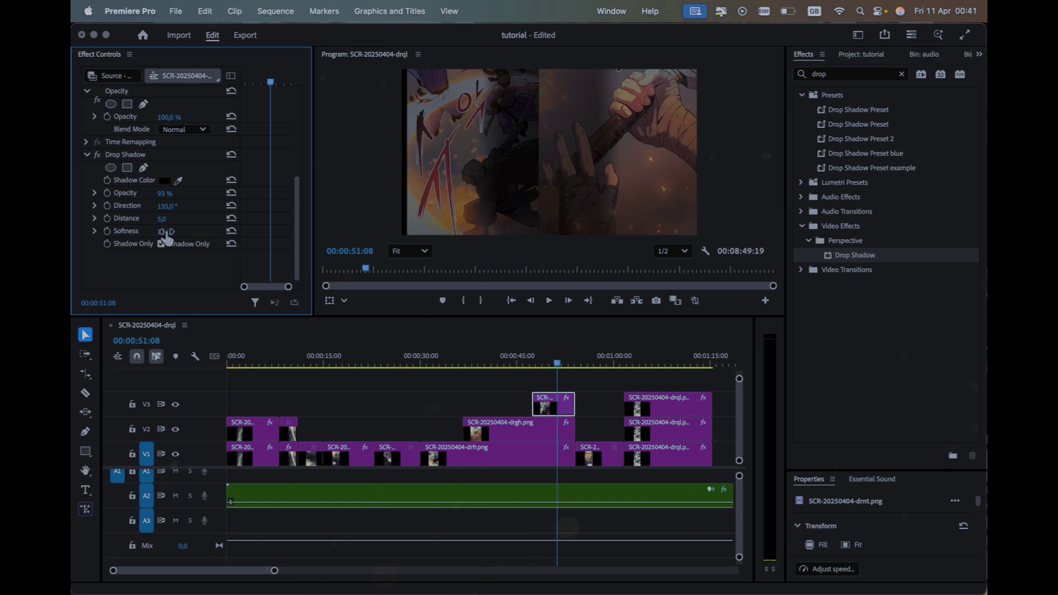
Change the Drop Shadow colour to a saturated orange-red and turn off Shadow Only on the V3 clip
left_click(165, 181)
left_click(467, 337)
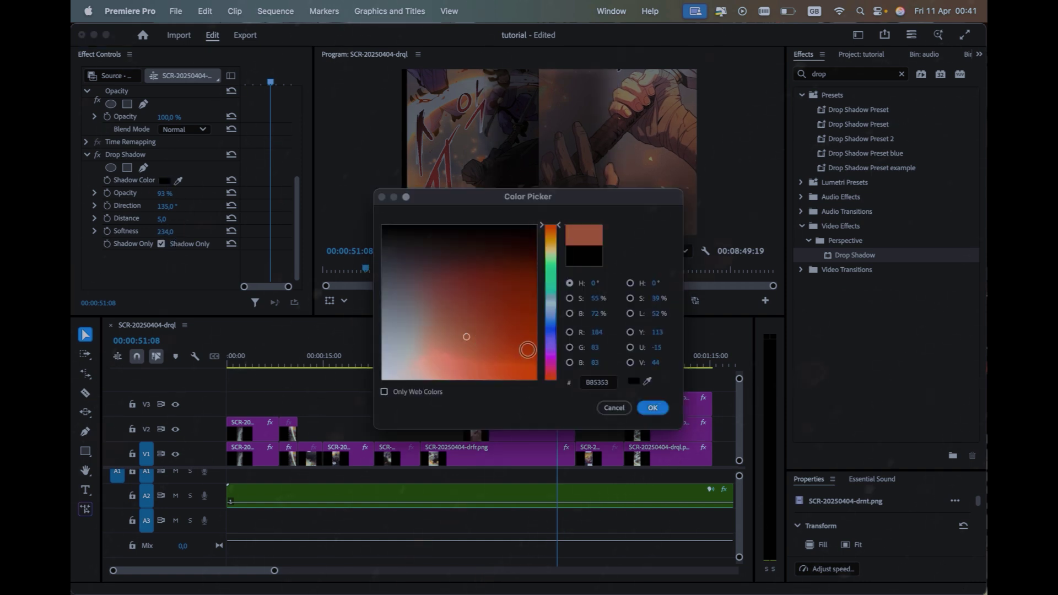
left_click(526, 348)
left_click(654, 408)
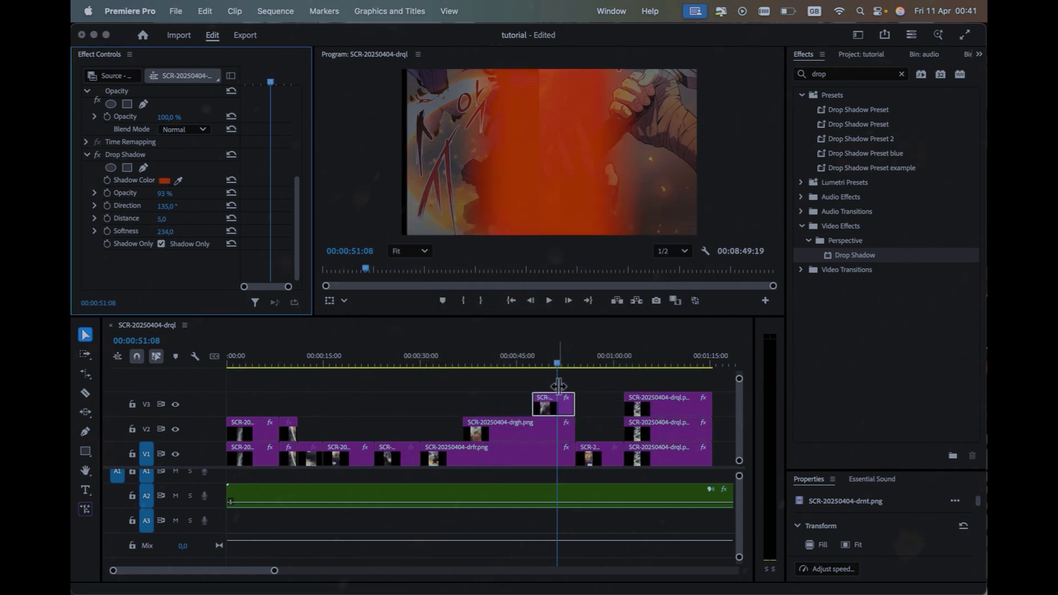
left_click(162, 244)
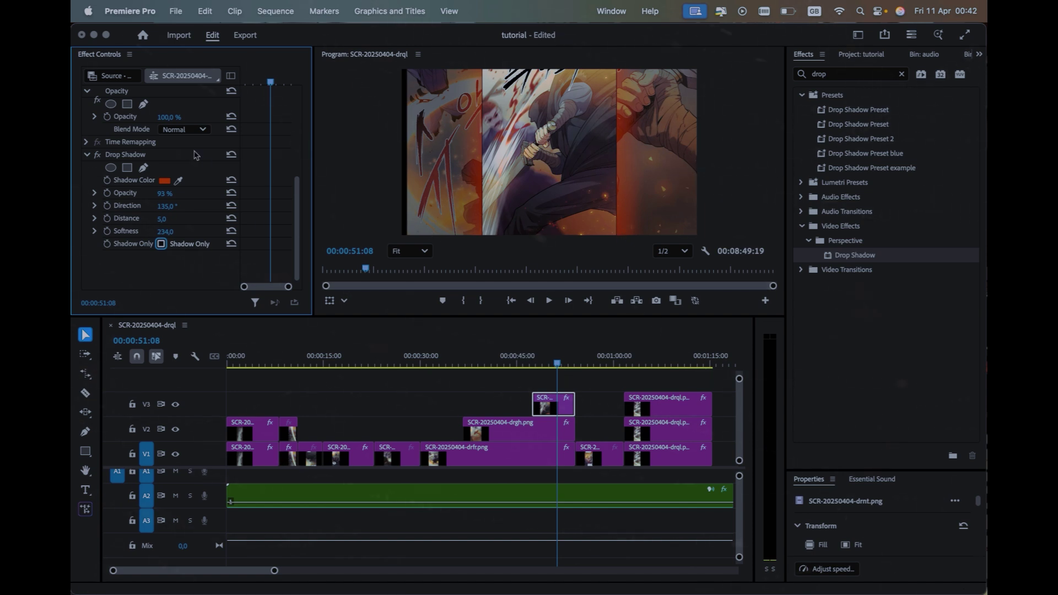
Save the V3 clip's Drop Shadow settings as an effect preset
right_click(126, 156)
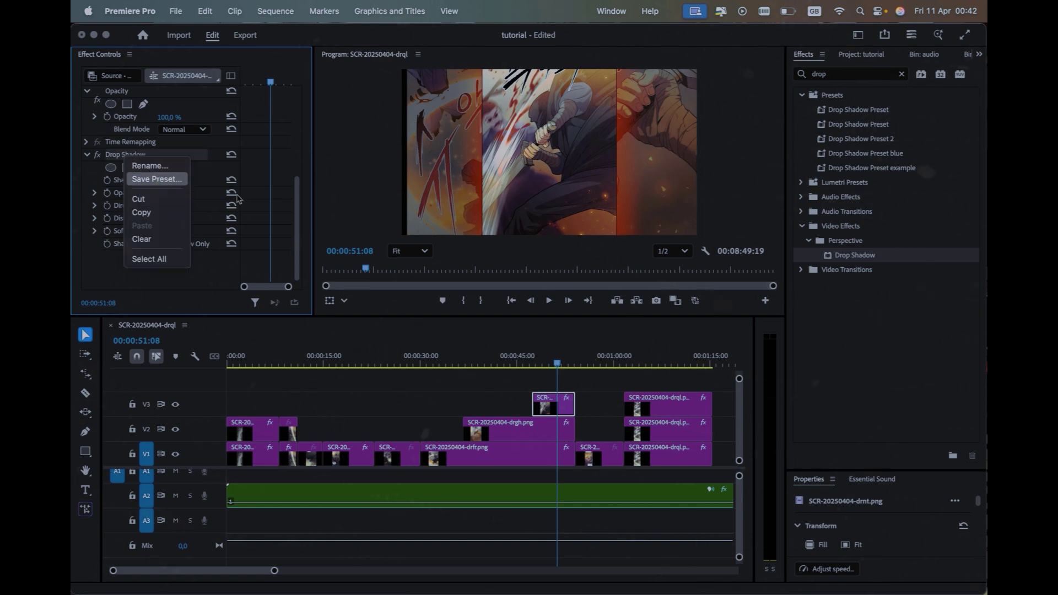
left_click(543, 352)
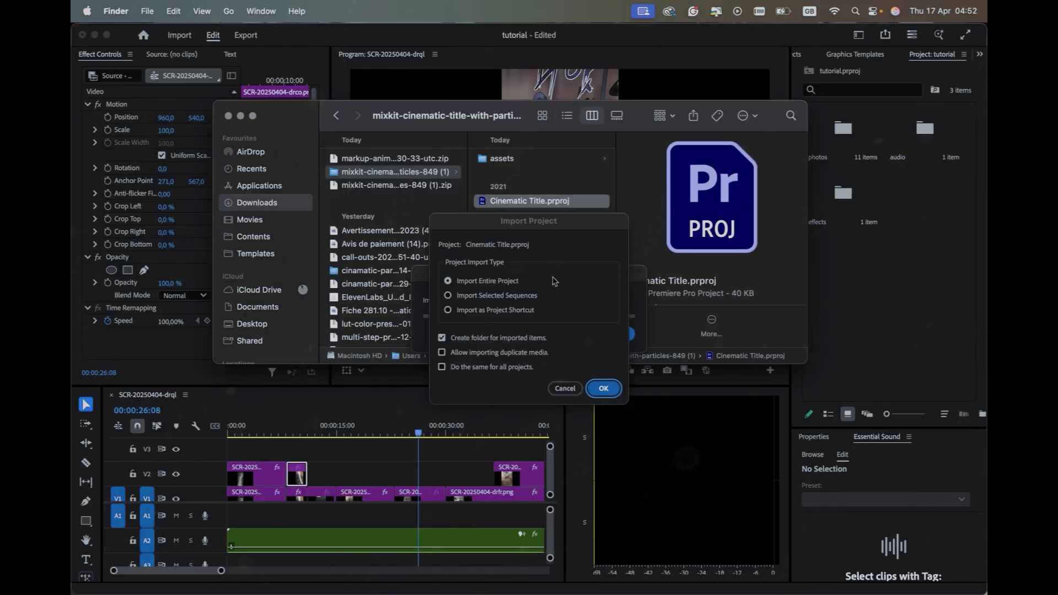
Import the entire Cinematic Title.prproj project, creating a folder for its imported items
left_click(604, 389)
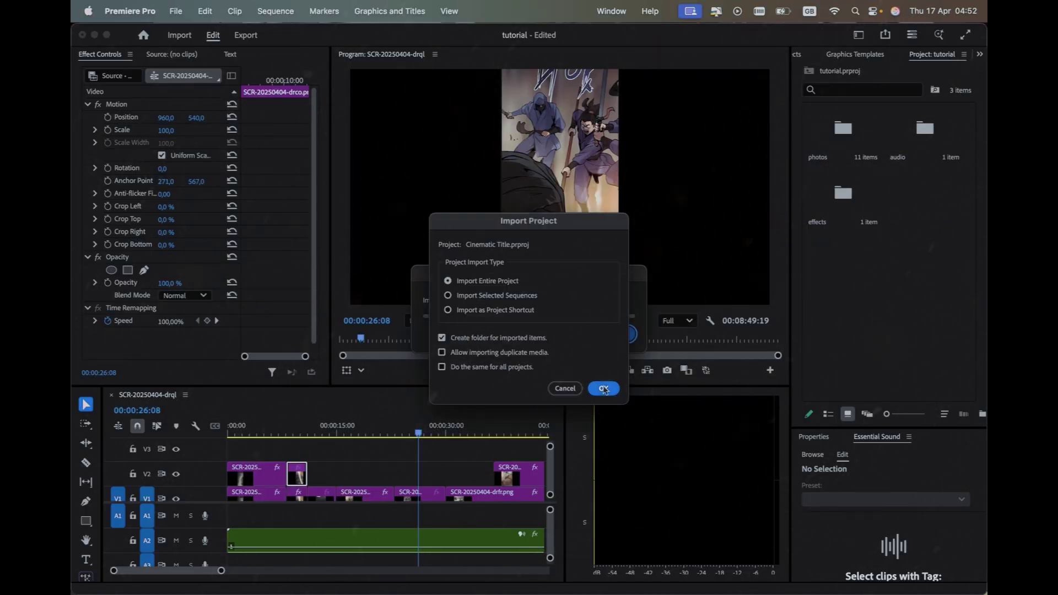
left_click(597, 383)
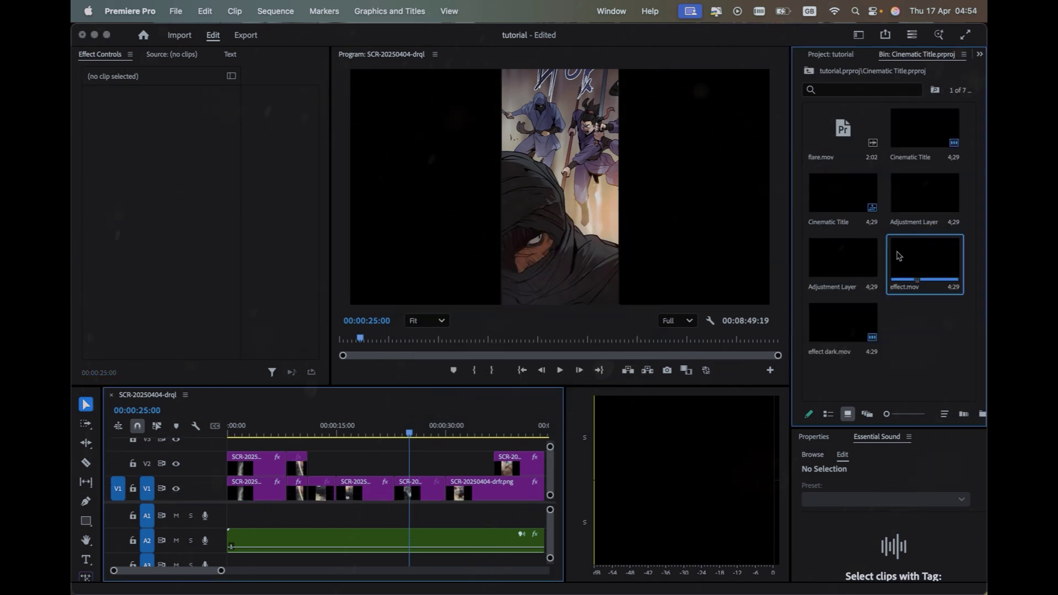
Place the Cinematic Title sequence from the imported bin above the drez.png clip as separate layers starting on V2
left_click(861, 261)
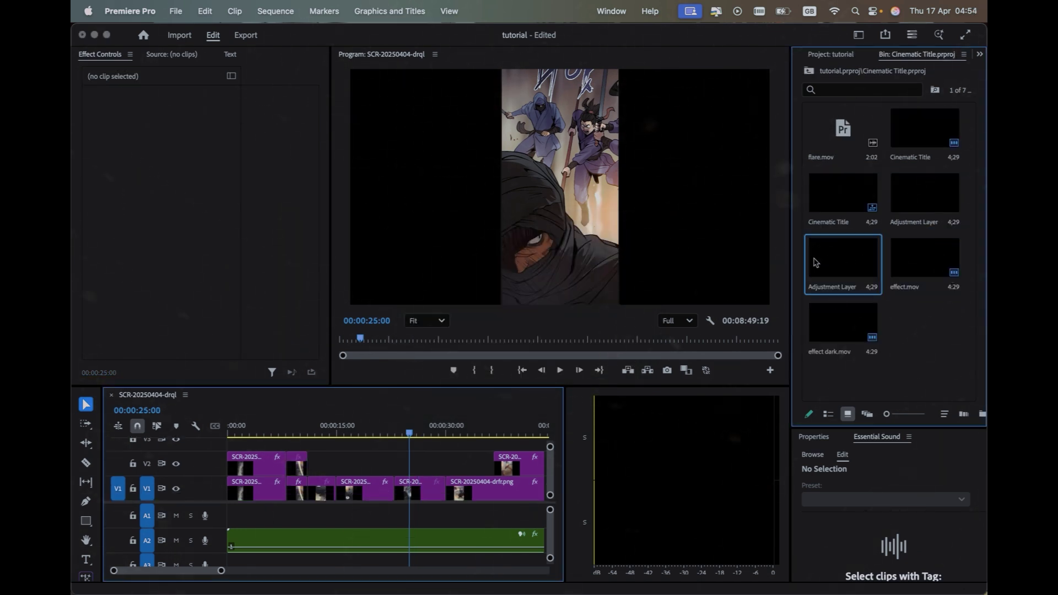
left_click(826, 206)
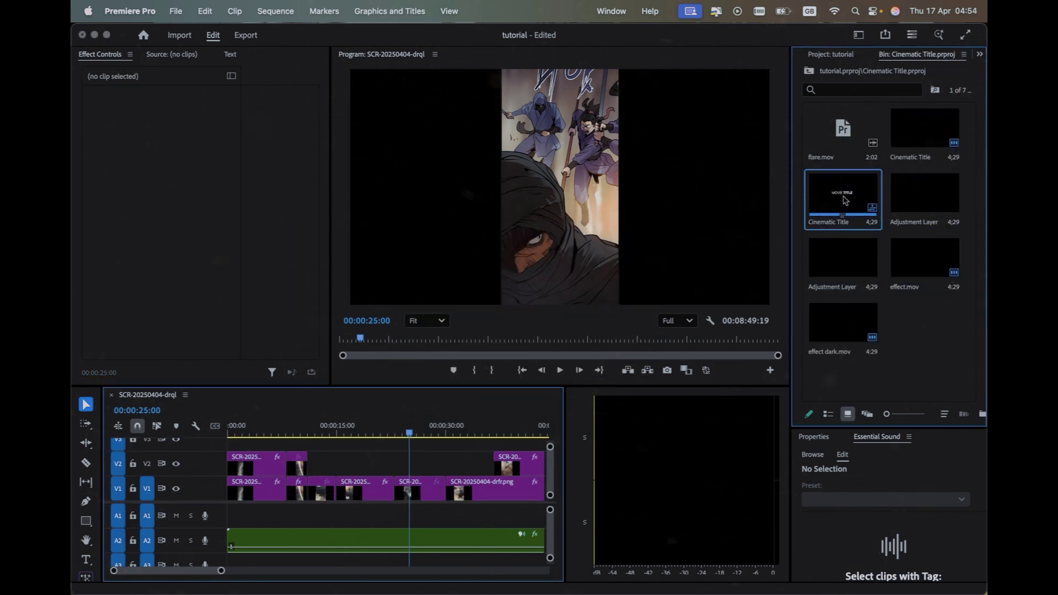
left_click_drag(412, 446, 412, 460)
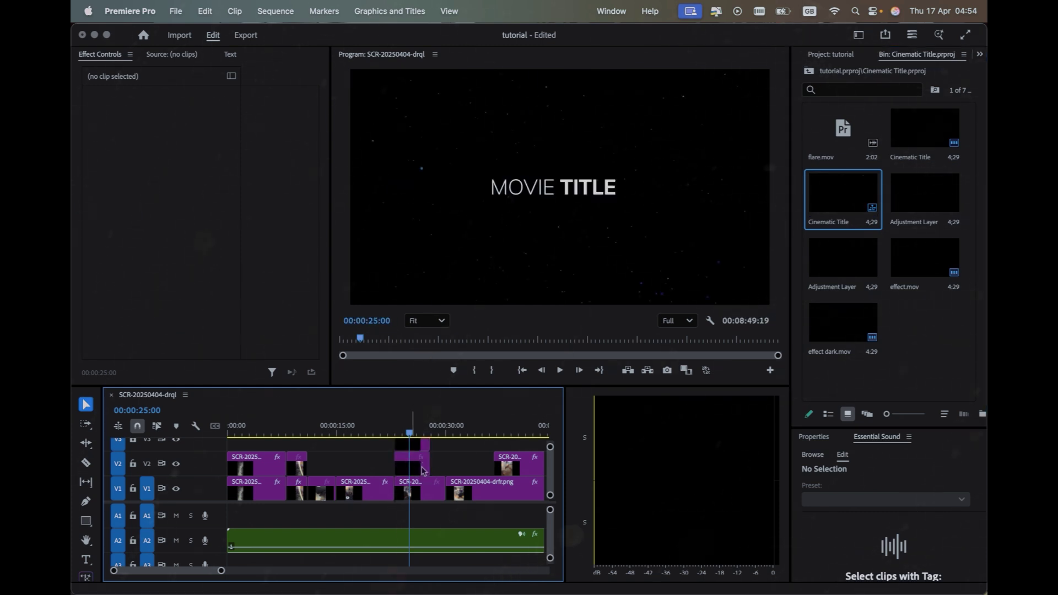
Delete the black background clip on V2 and the MOVIE TITLE clip on V3, keeping the particle overlays
left_click(417, 466)
key("Delete")
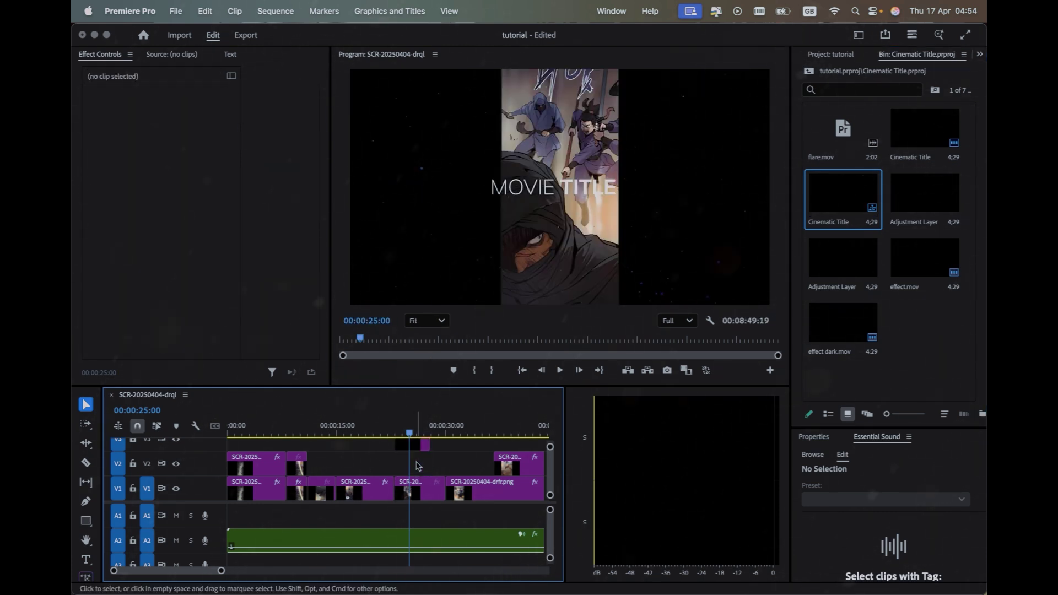
scroll(416, 462, "up", 1)
left_click(416, 452)
key("Delete")
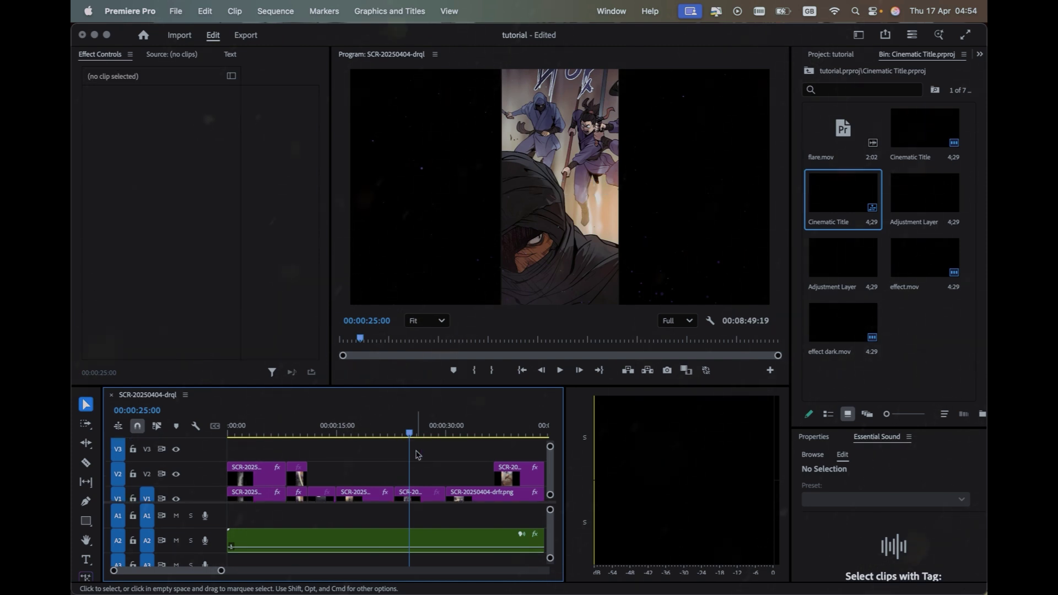
Select the effect dark.mov overlay on V5 and scrub through the overlay clips to preview the particles over the panel
scroll(416, 451, "up", 2)
scroll(417, 455, "up", 2)
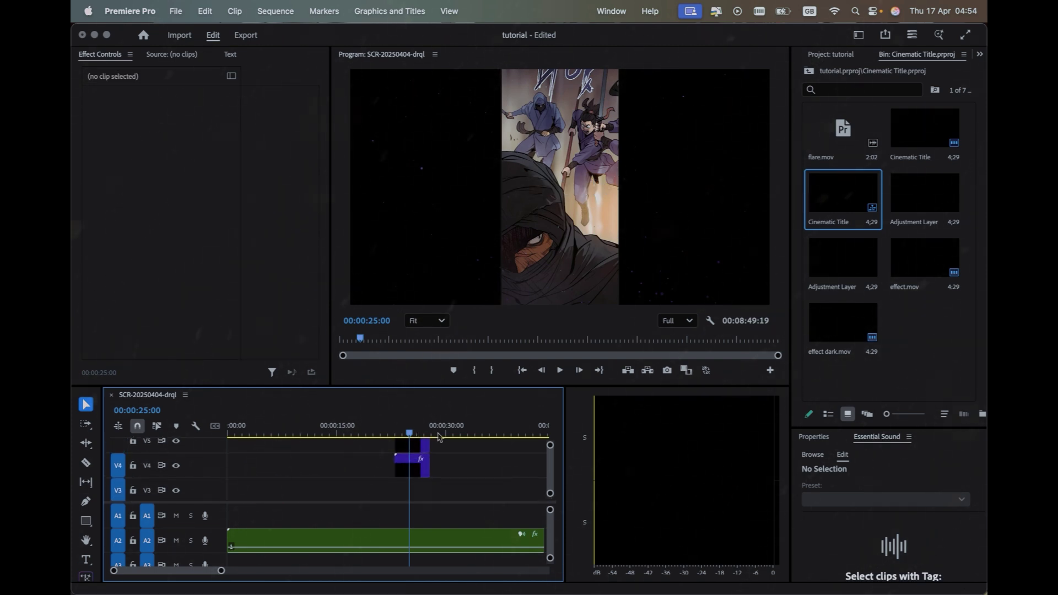
scroll(408, 463, "up", 1)
left_click(417, 463)
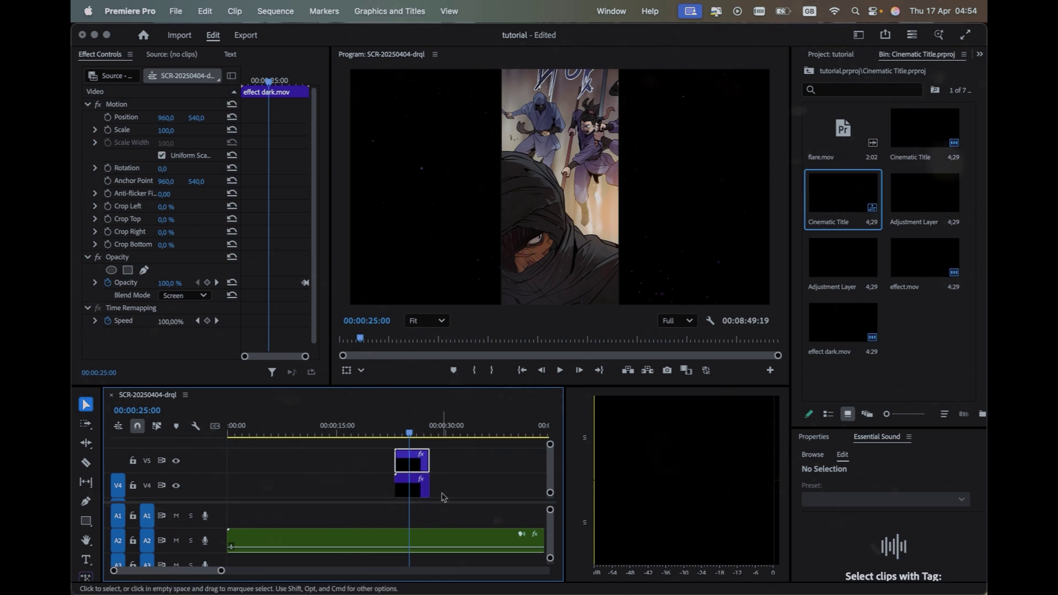
left_click(406, 435)
mouse_move(405, 435)
left_mouse_down()
mouse_move(431, 432)
mouse_move(418, 431)
left_mouse_up()
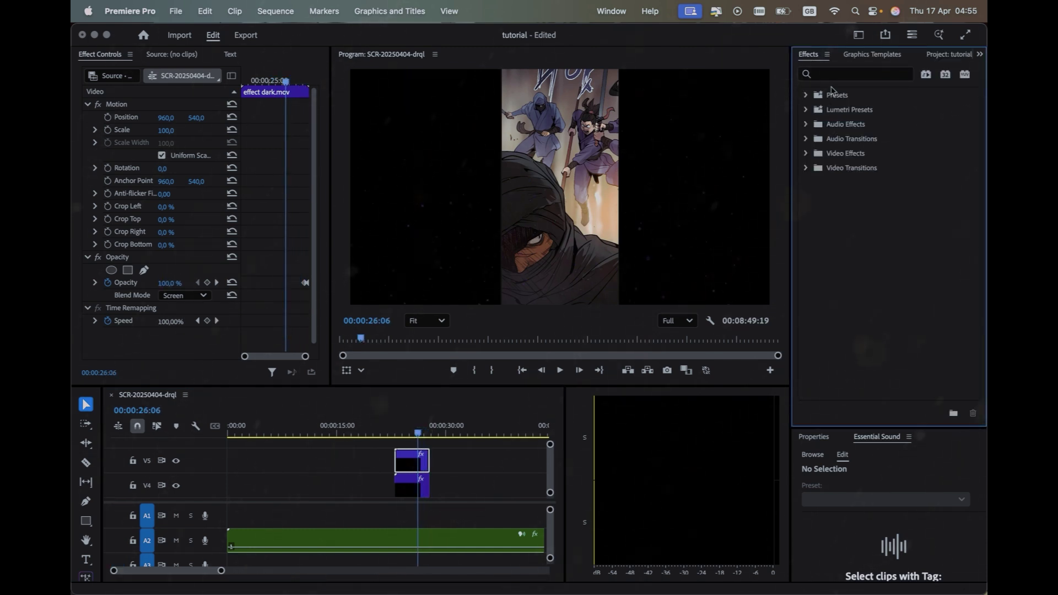
Find the Whip video transition and apply it to the cut between the drds.png and dreh.png clips on V1
left_click(834, 75)
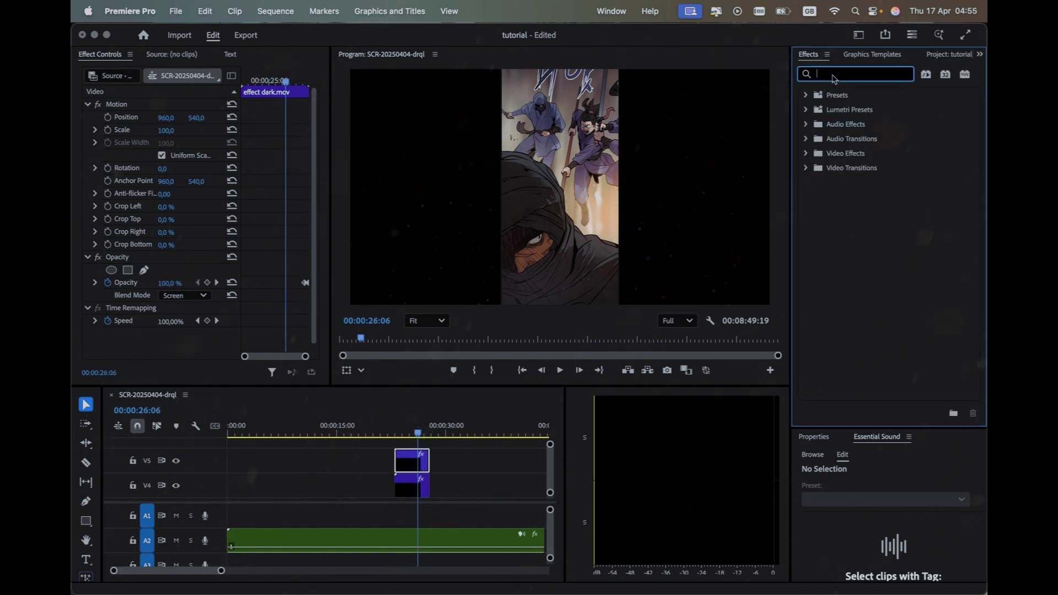
type("trans")
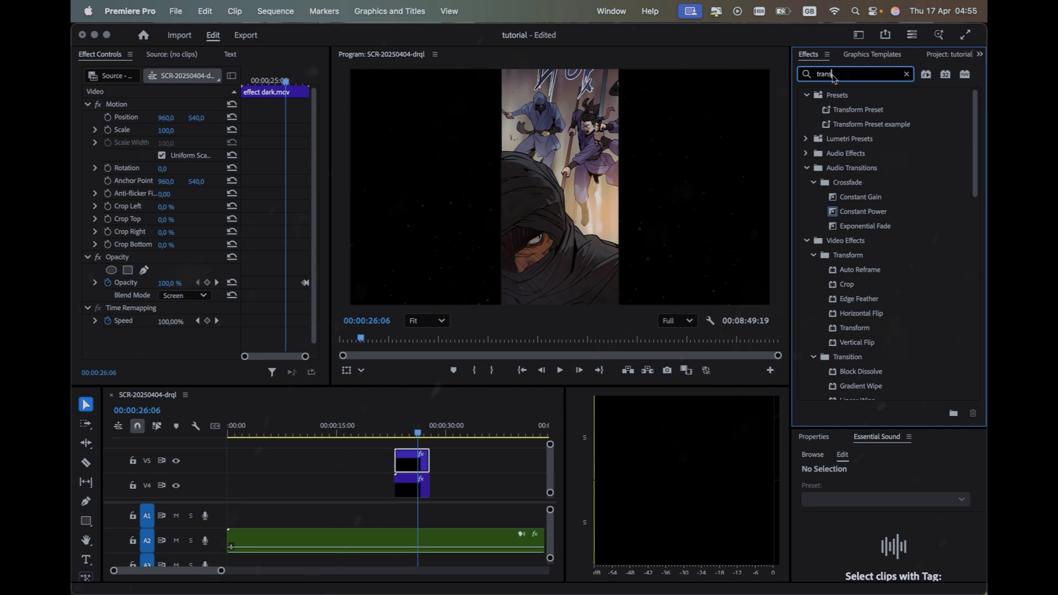
type("itio")
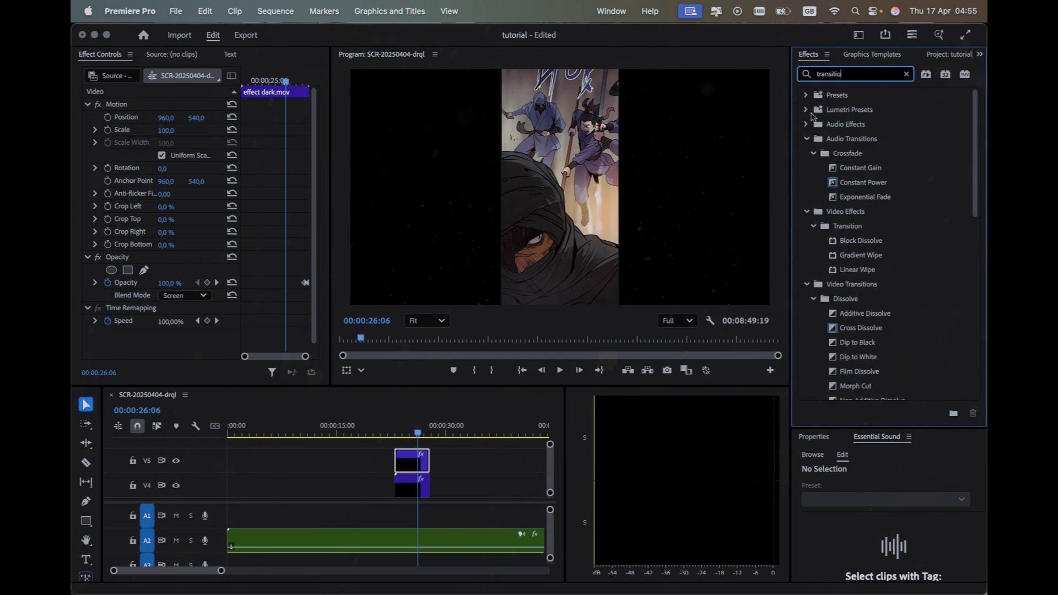
scroll(853, 283, "down", 10)
left_click(858, 307)
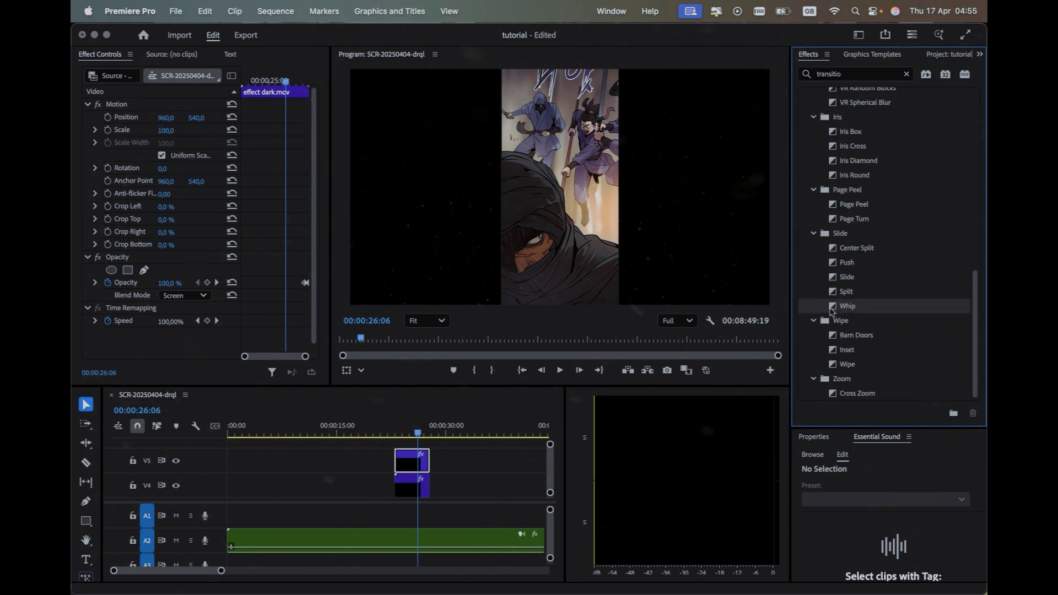
left_click_drag(848, 312, 390, 496)
Set the Whip transition's duration to 00:00:00:12 and scrub across the cut to check it
mouse_move(382, 434)
left_mouse_down()
mouse_move(397, 434)
mouse_move(378, 434)
left_mouse_up()
left_click(393, 498)
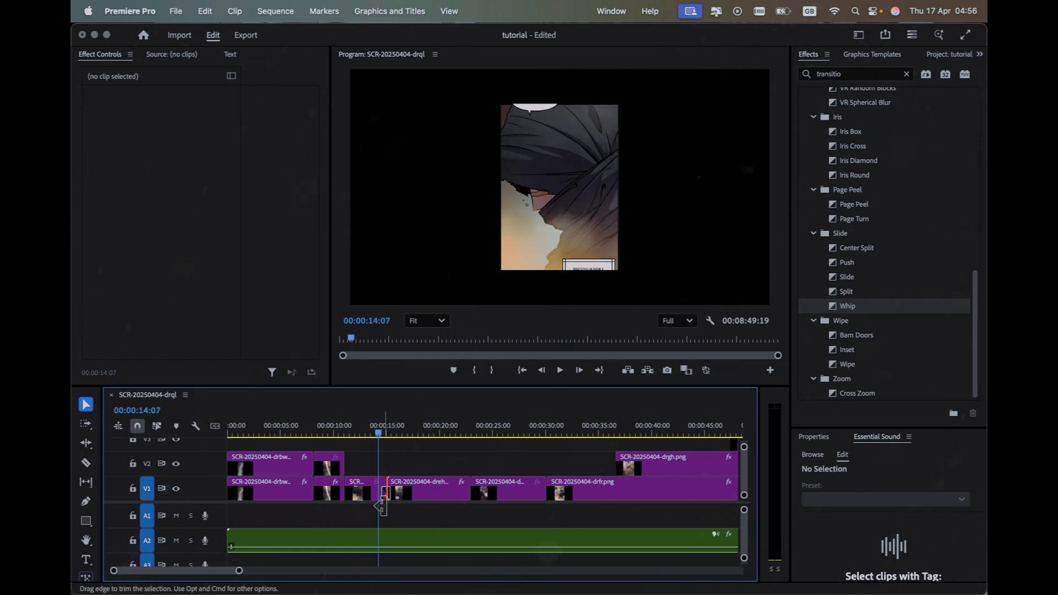
scroll(385, 500, "up", 4)
left_click(388, 496)
left_click_drag(203, 120, 195, 119)
left_click(369, 433)
left_click_drag(369, 434, 401, 433)
Align the Whip transition to End at Cut and scrub through it again
left_click(202, 131)
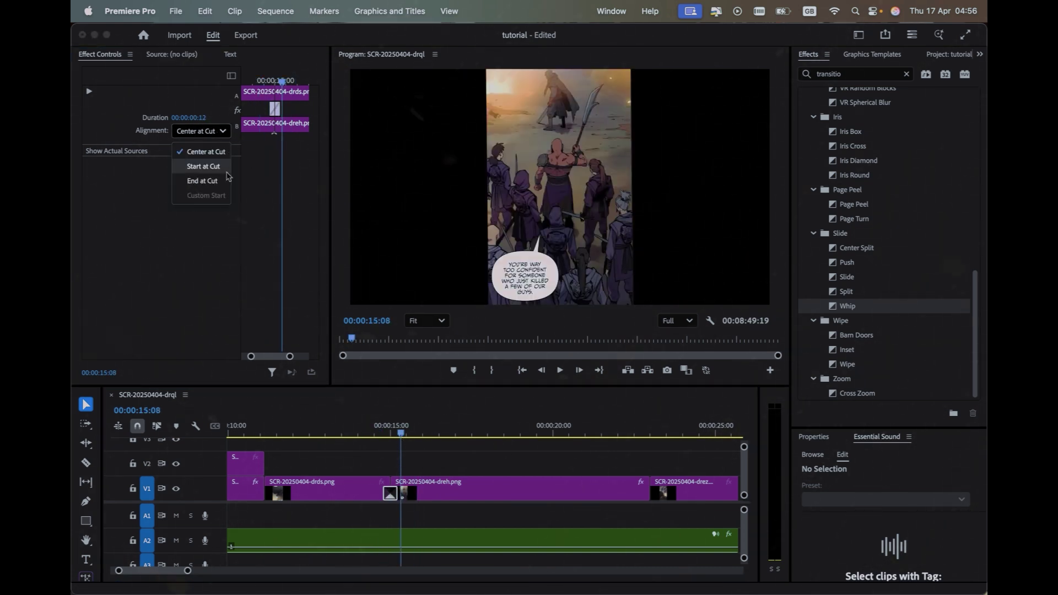
left_click(226, 180)
left_click_drag(365, 434, 390, 434)
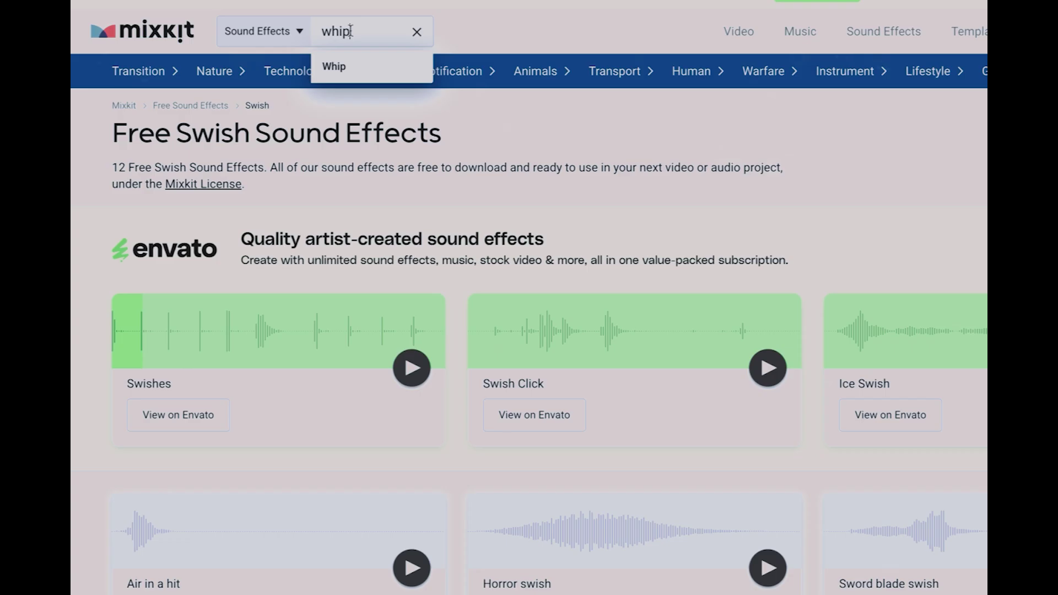
Search Mixkit's sound effects for whip sounds and listen to the first two Whip samples
key("Return")
scroll(402, 193, "down", 3)
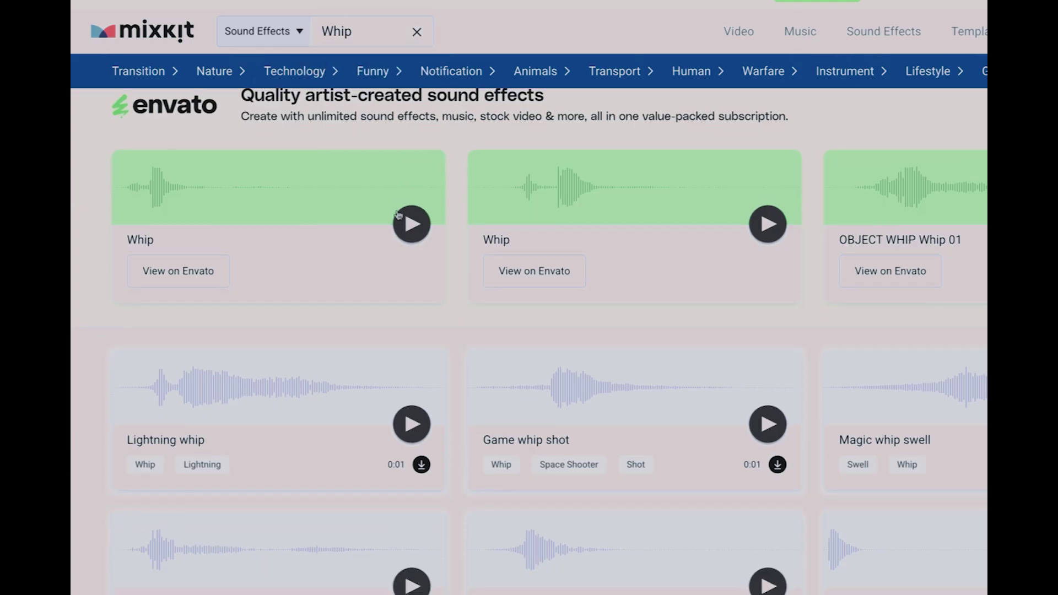
left_click(403, 221)
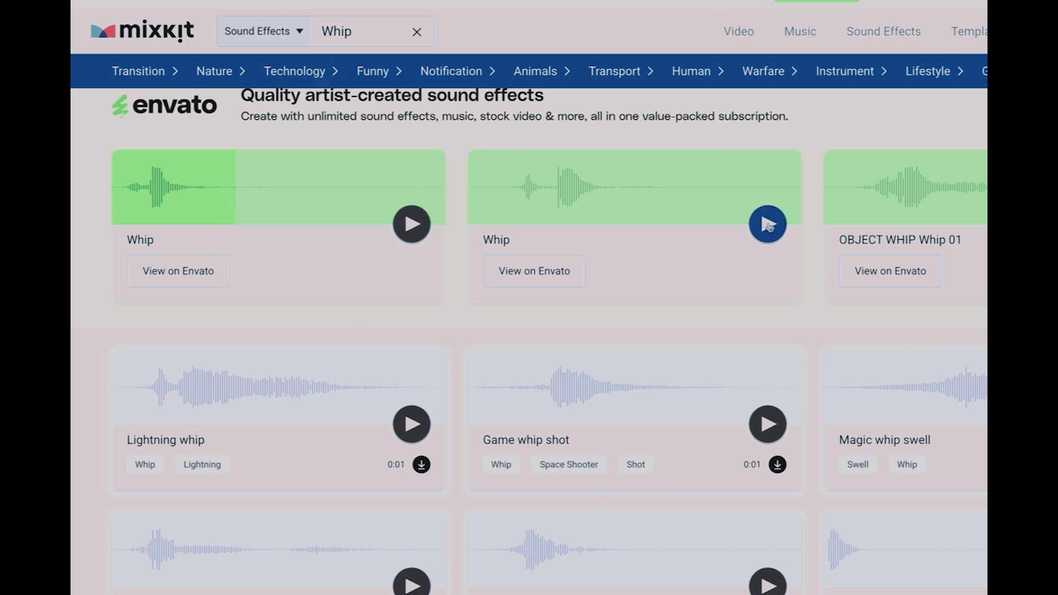
left_click(769, 224)
Search the Mixkit sound effects for Swish, play the Swish Click sample and browse the downloadable sounds
scroll(776, 413, "up", 3)
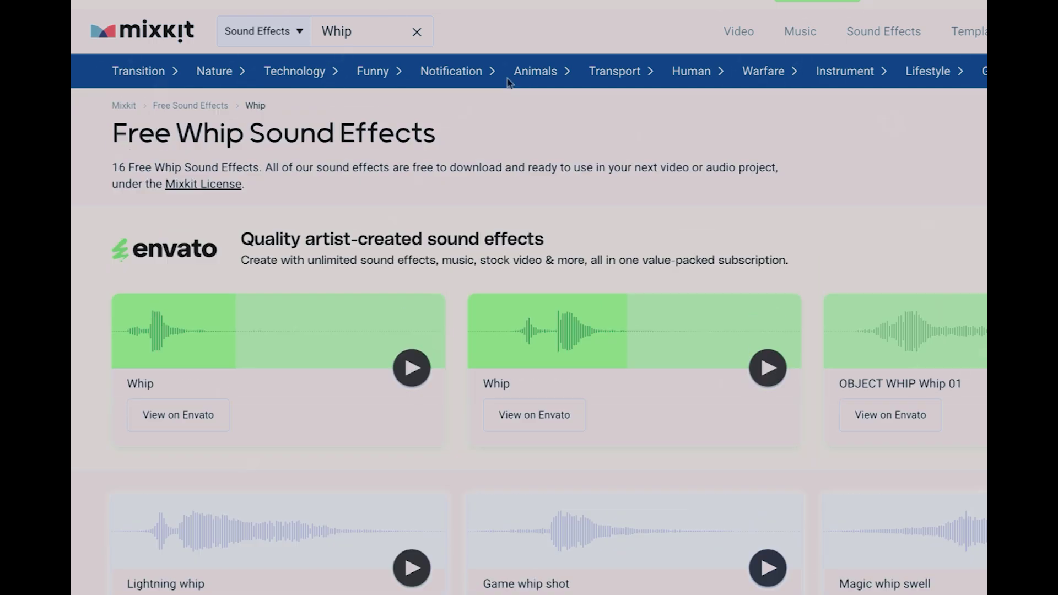
double_click(375, 25)
type("swish")
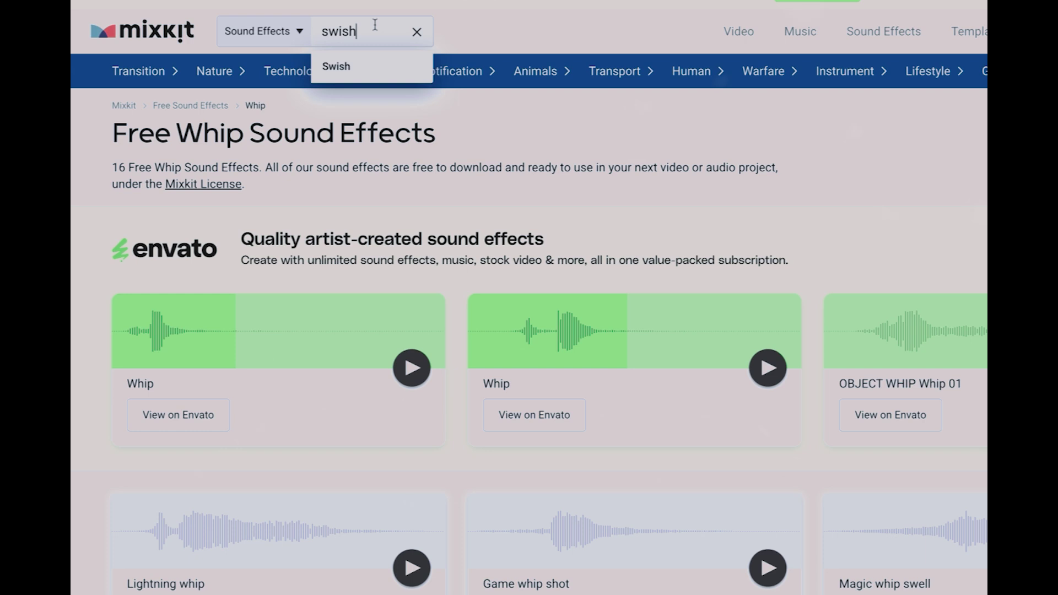
key("Return")
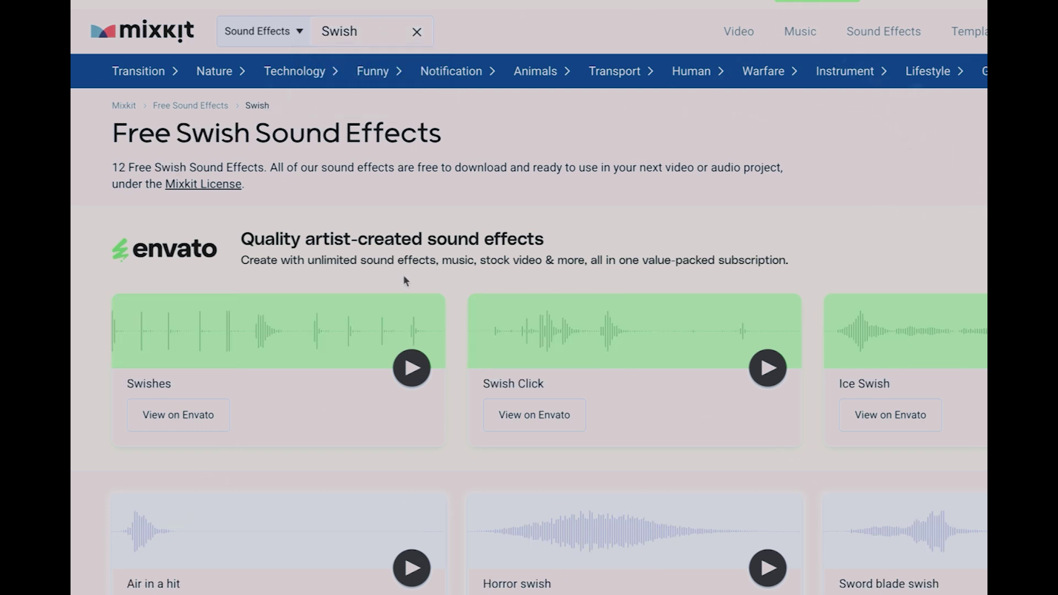
scroll(800, 259, "down", 2)
left_click(765, 279)
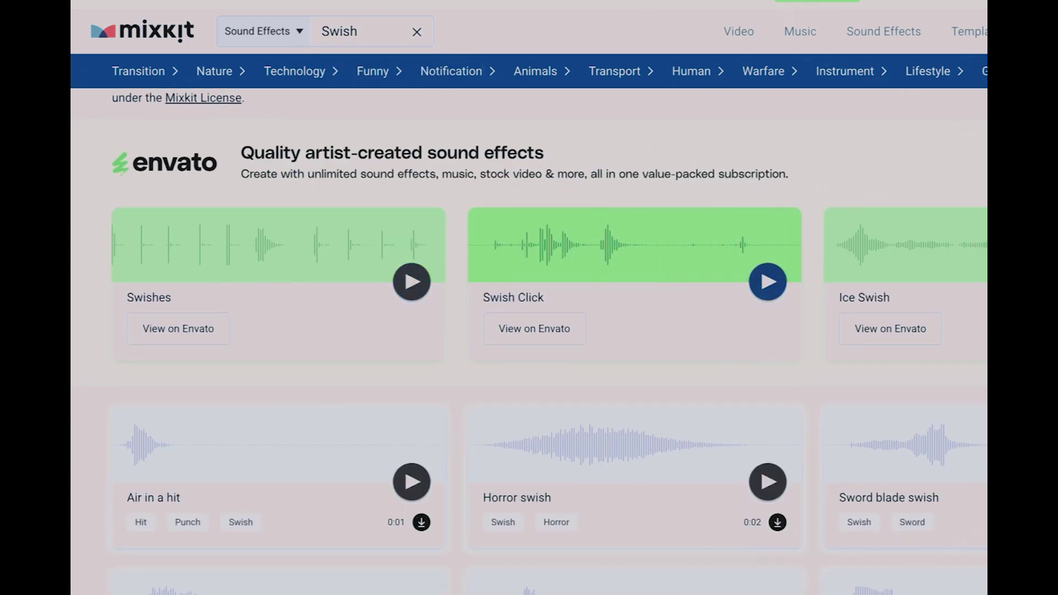
scroll(529, 331, "down", 4)
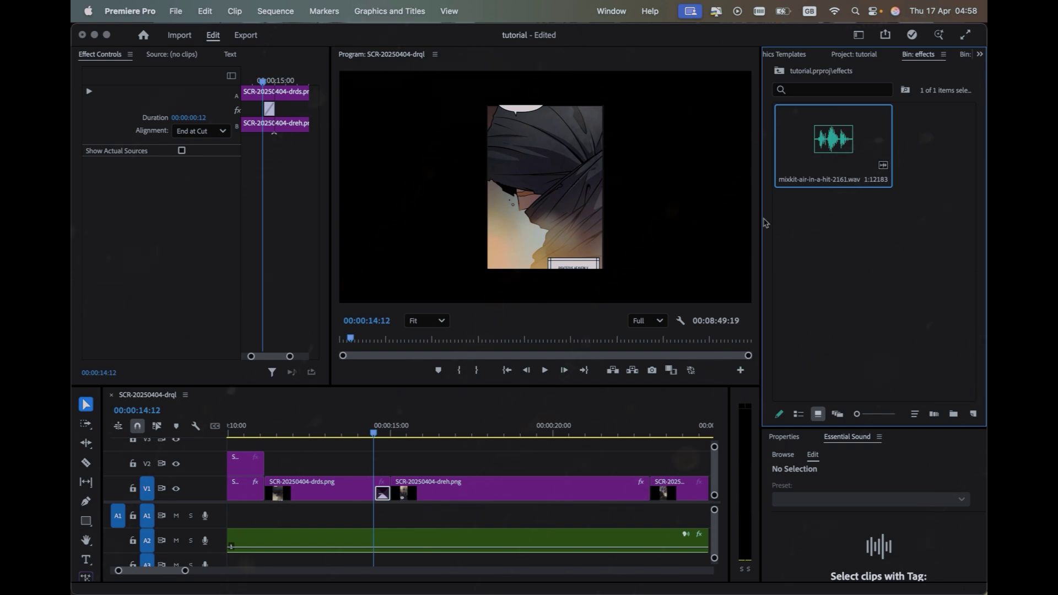
Place mixkit-air-in-a-hit-2161.wav on A3 under the Whip transition, trim its end to the cut and play it back
left_click_drag(833, 144, 379, 564)
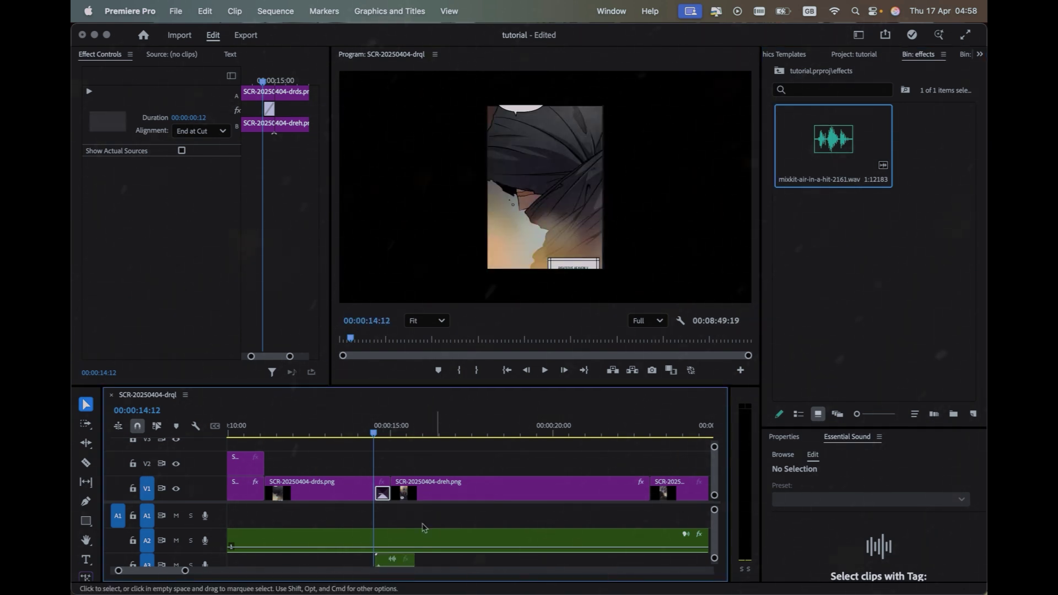
scroll(422, 546, "down", 2)
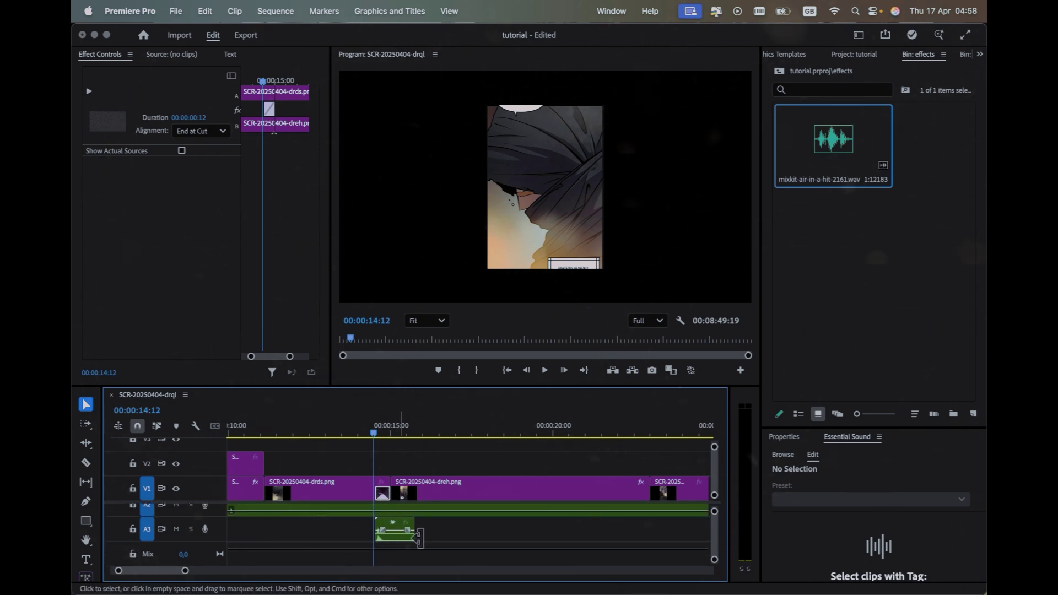
left_click_drag(419, 535, 391, 533)
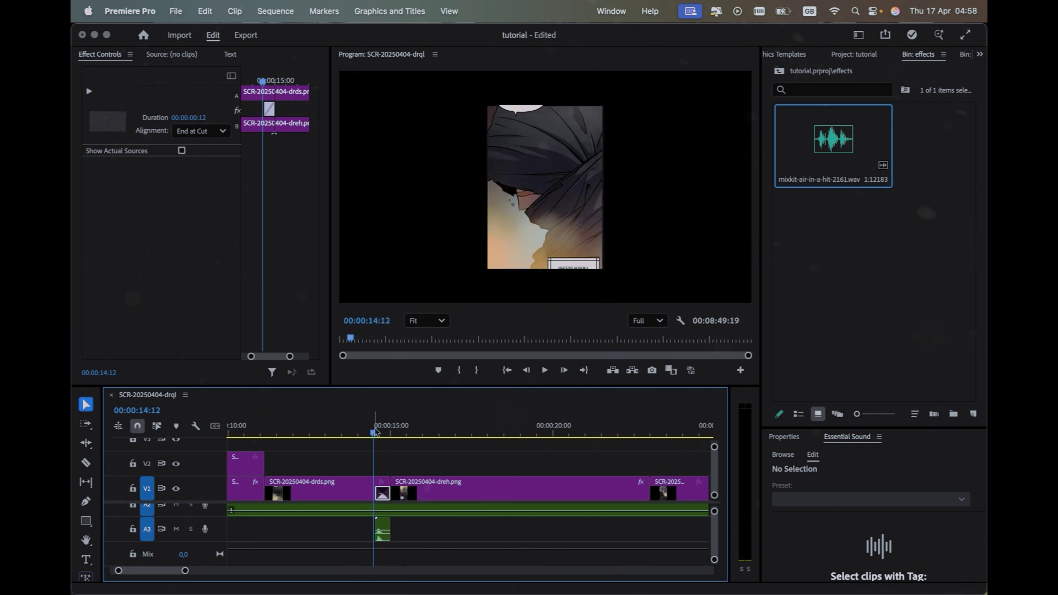
key("space")
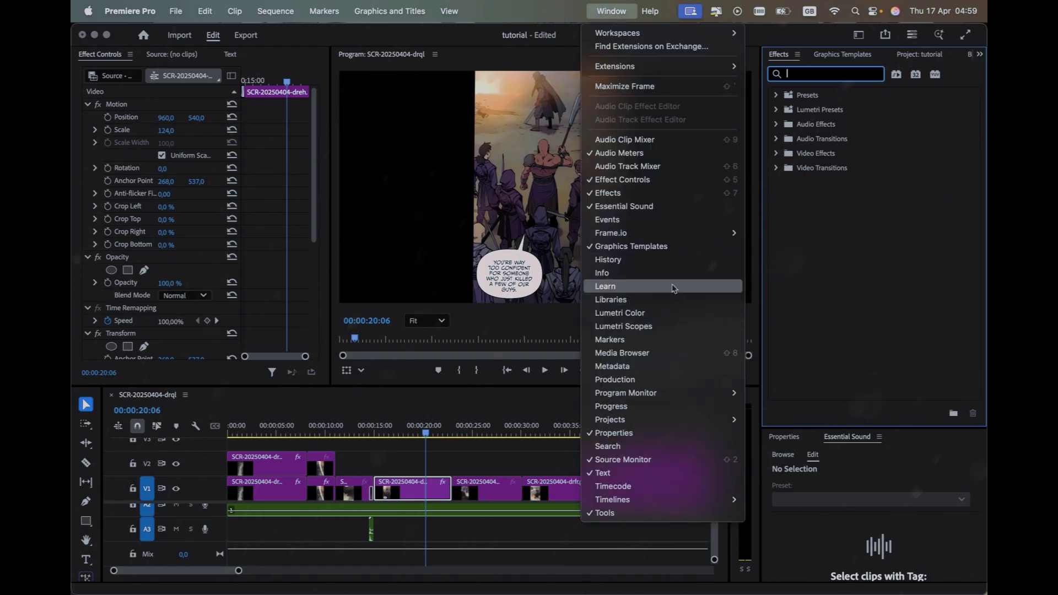
Open Lumetri Color for the dreh.png clip and set Basic Correction Contrast to 26.1 and Exposure to 1.6
left_click(620, 313)
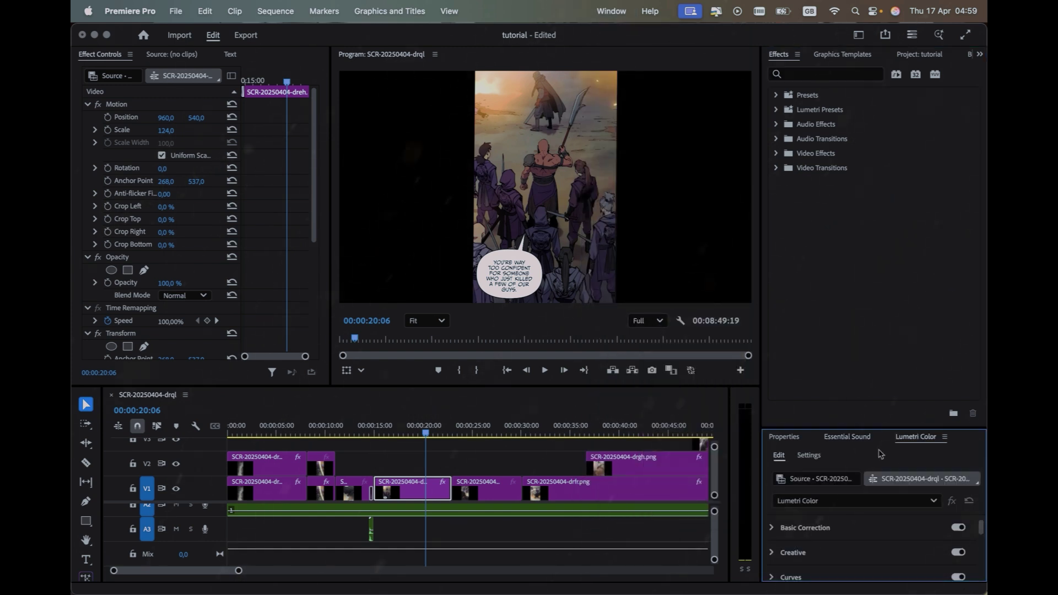
left_click_drag(870, 350, 866, 167)
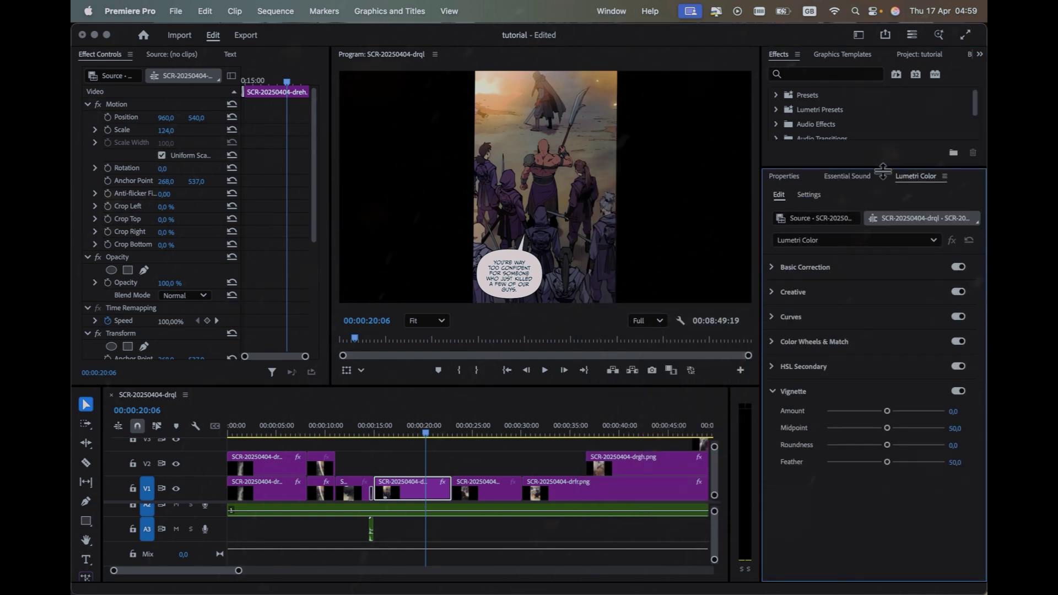
left_click(772, 268)
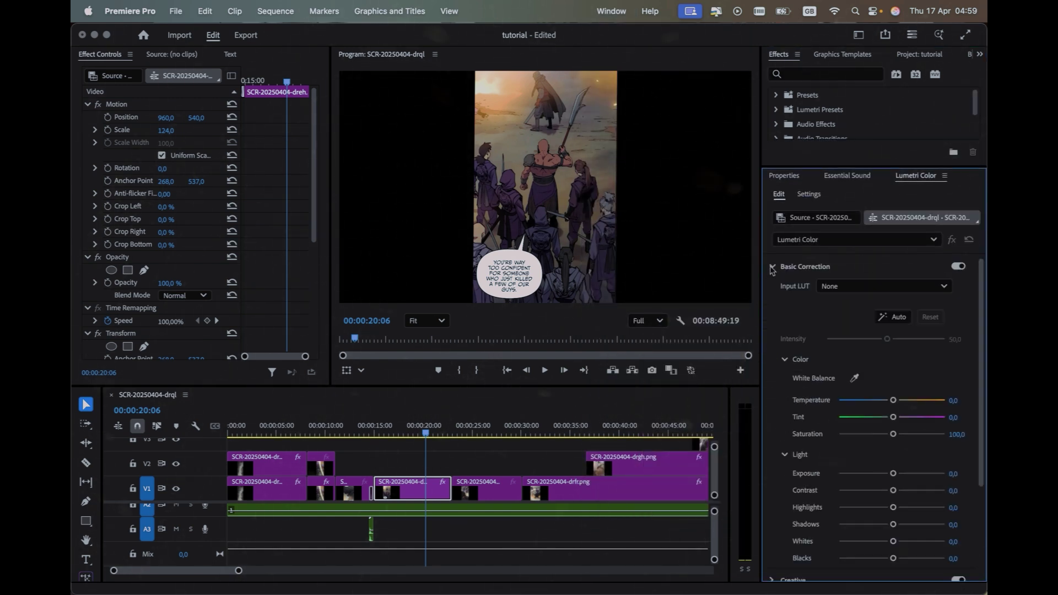
scroll(823, 377, "down", 5)
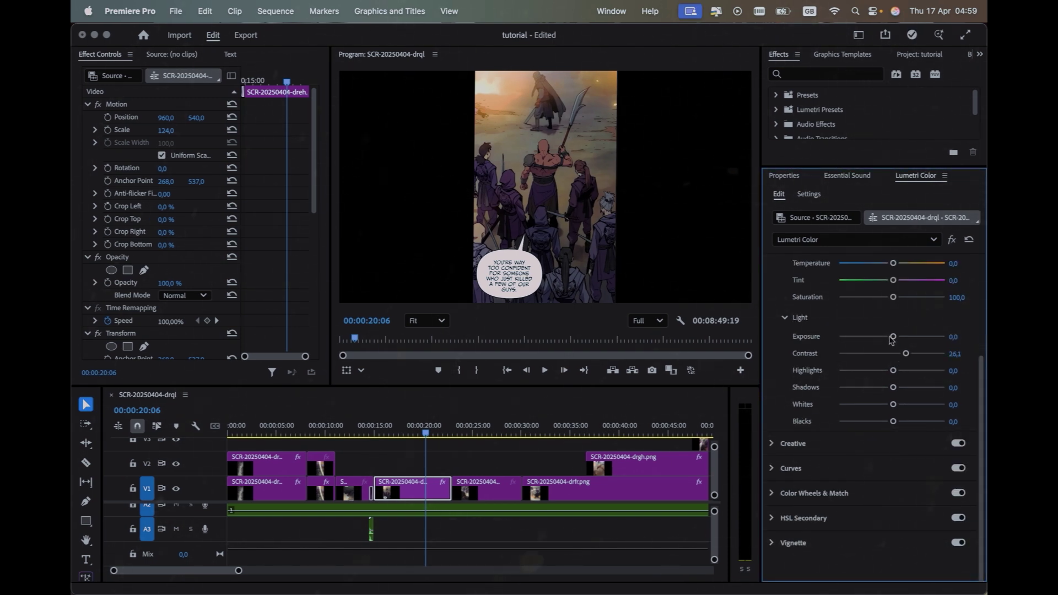
left_click_drag(904, 337, 910, 336)
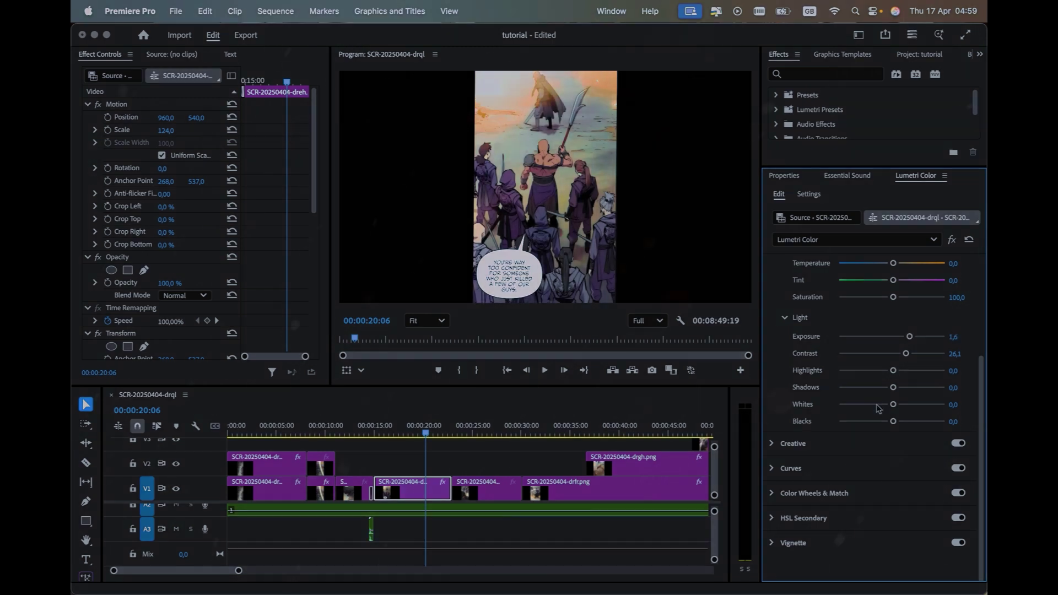
Increase the Saturation in the Creative adjustments of Lumetri Color for the selected comic panel clip
left_click(776, 446)
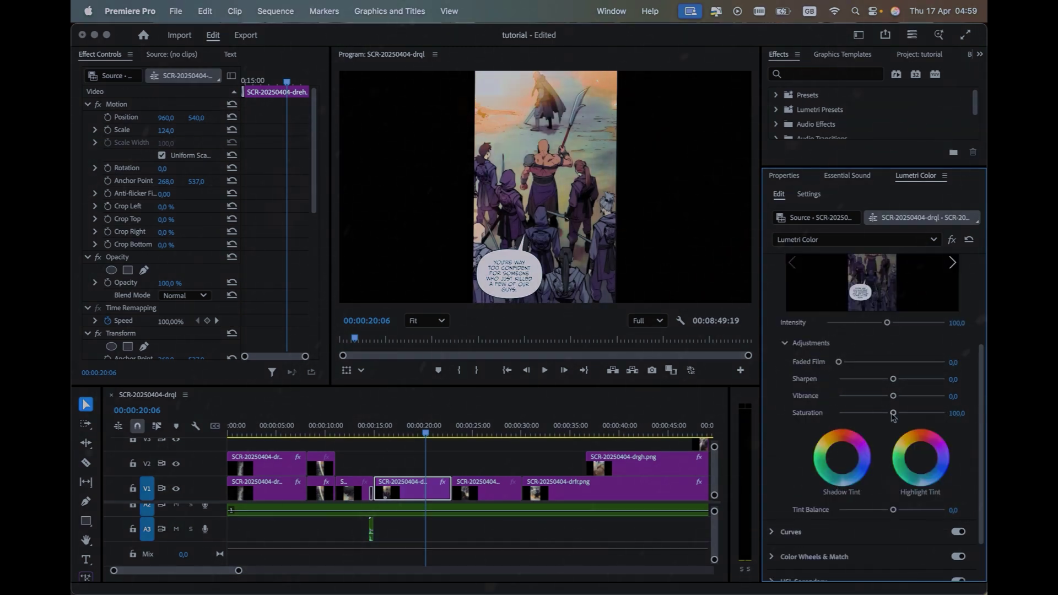
left_click_drag(889, 418, 926, 412)
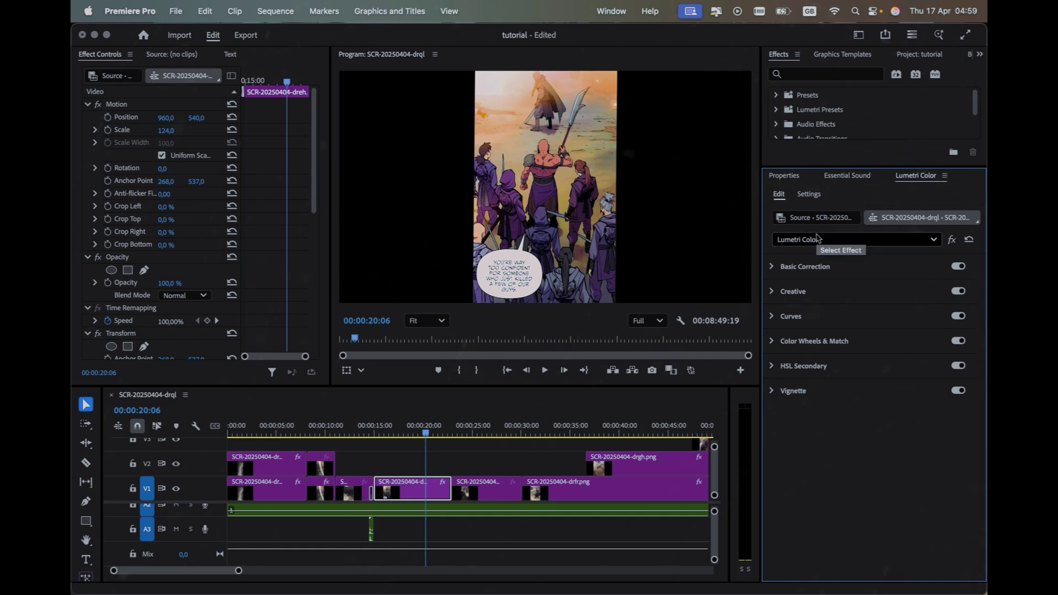
Review the Lumetri Color settings and the options for exporting the look or saving it as a preset
left_click(809, 195)
left_click(779, 195)
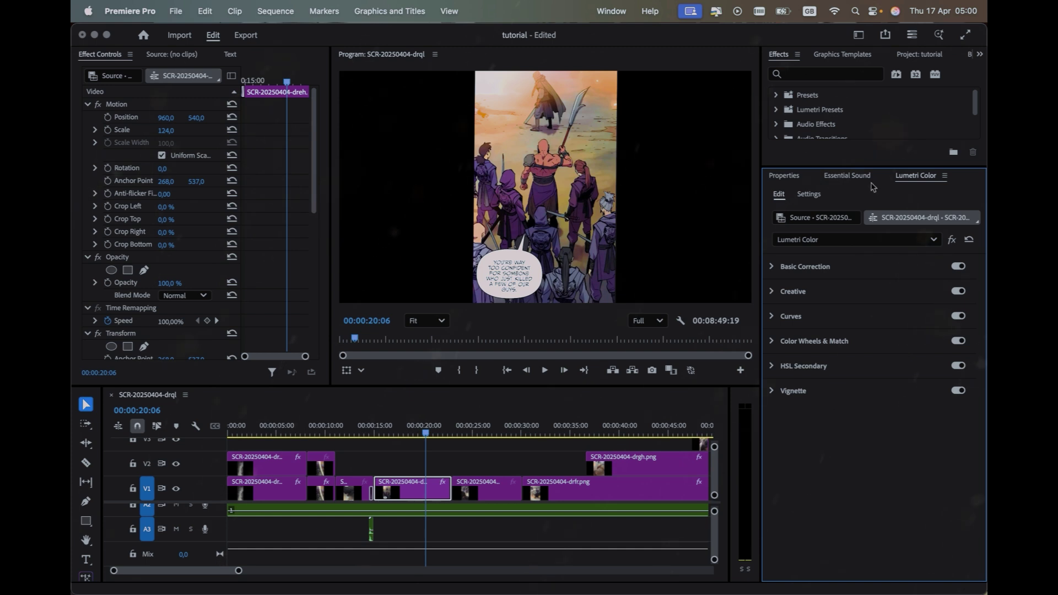
right_click(917, 179)
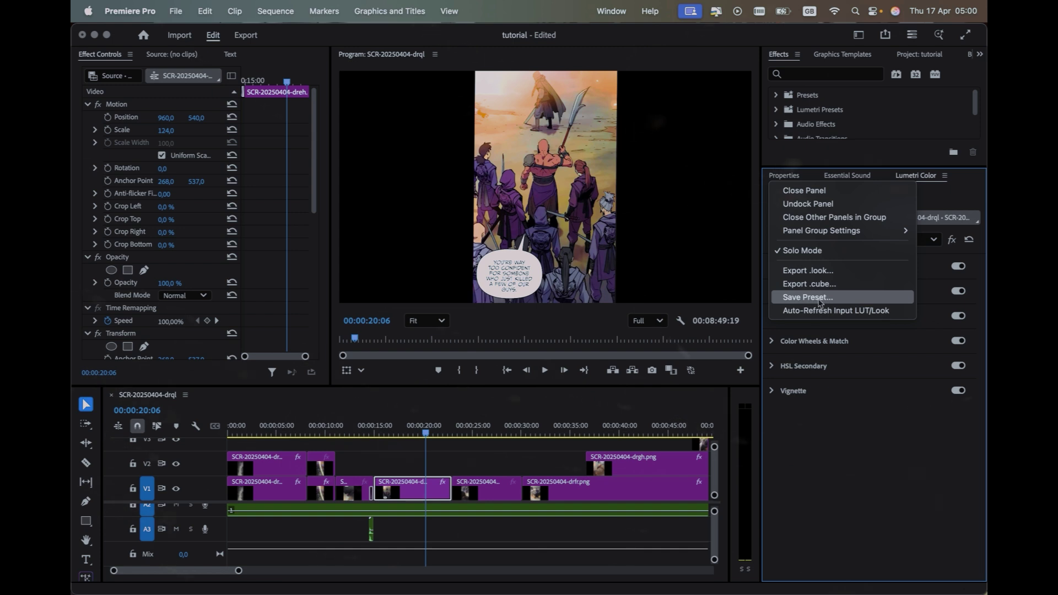
left_click(876, 490)
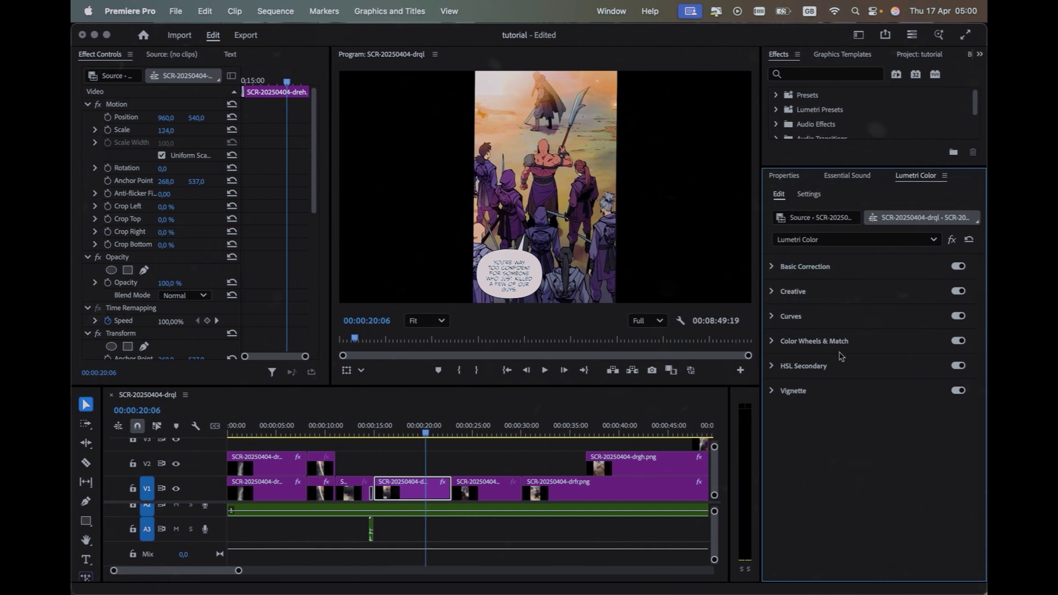
Add a timeline marker at 00:00:25:14, name it "whip effects" and set its marker colour to red
left_click_drag(447, 433, 478, 435)
key("m")
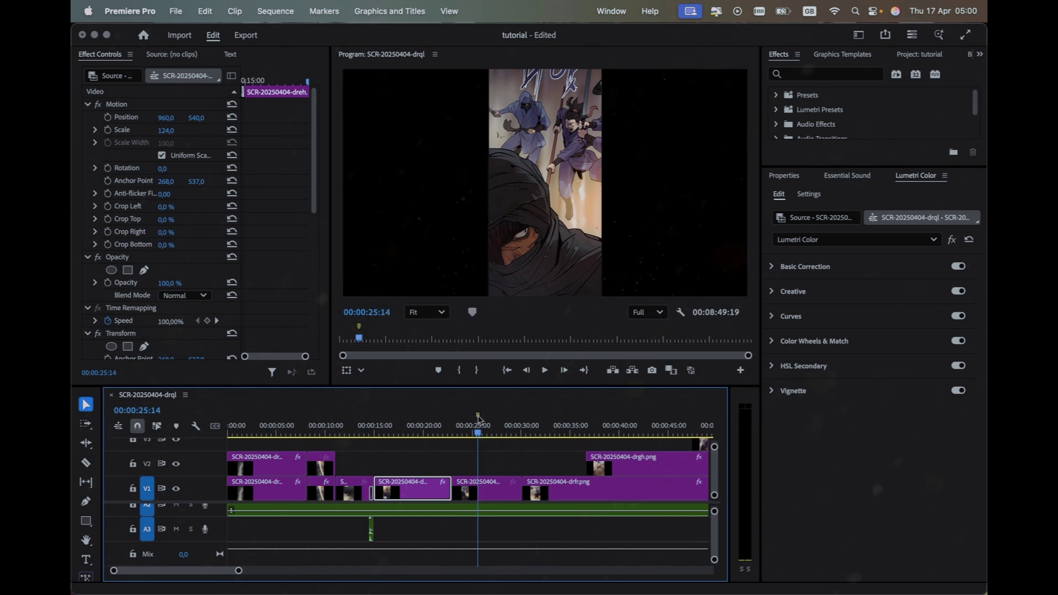
double_click(477, 416)
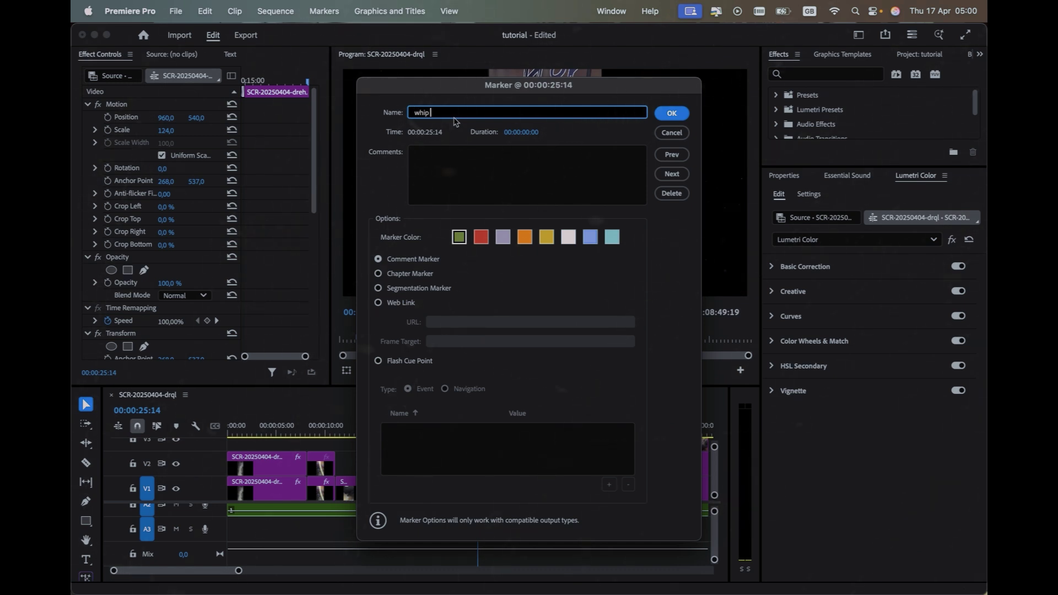
type("whip effects")
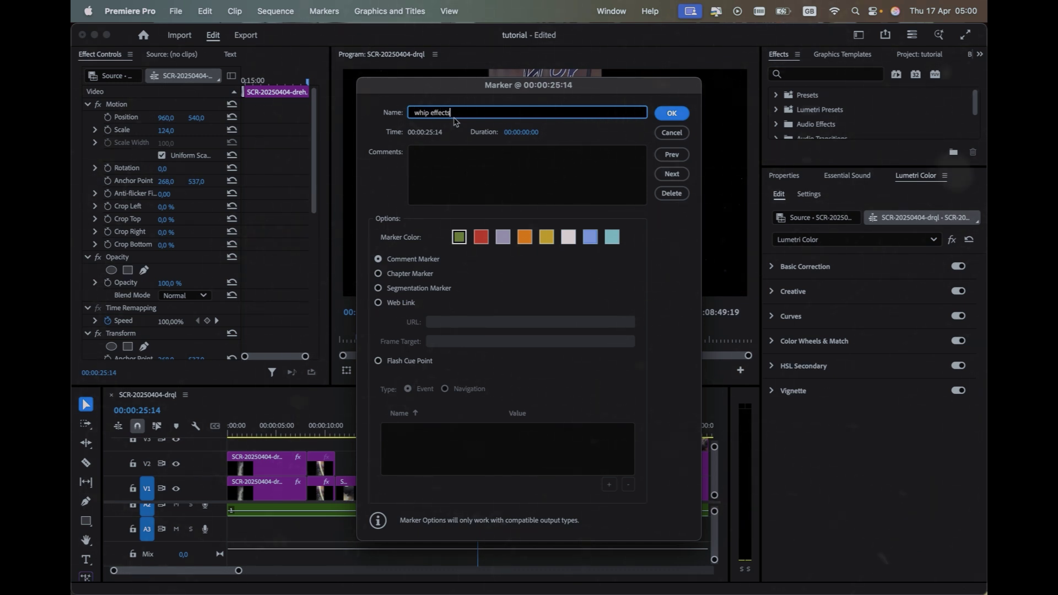
left_click(672, 113)
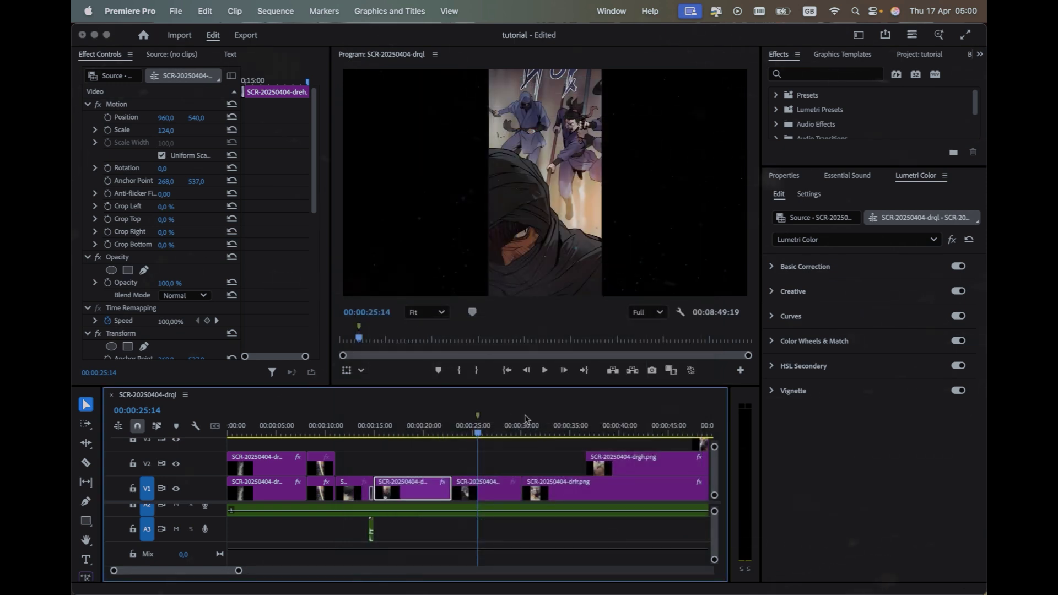
double_click(478, 417)
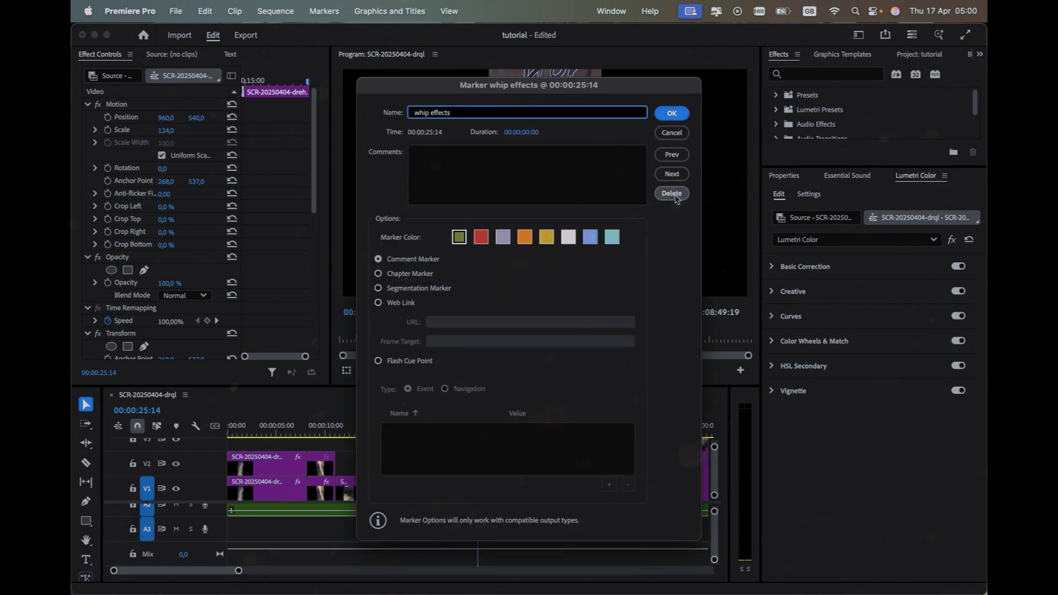
left_click(480, 238)
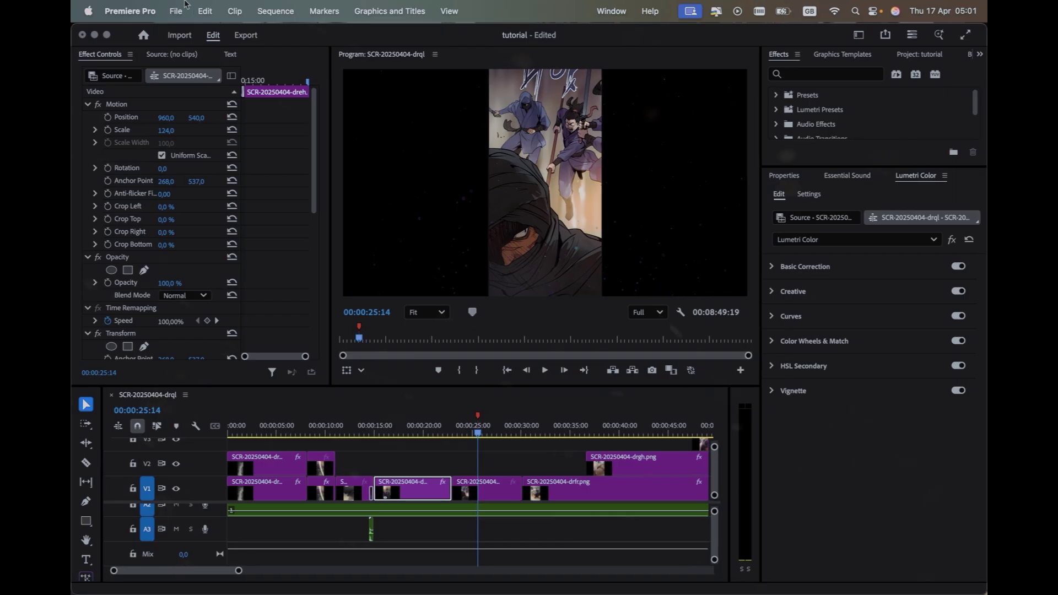
Open the media export settings for the sequence and check the available presets, keeping Match Source - Adaptive High Bitrate
left_click(176, 11)
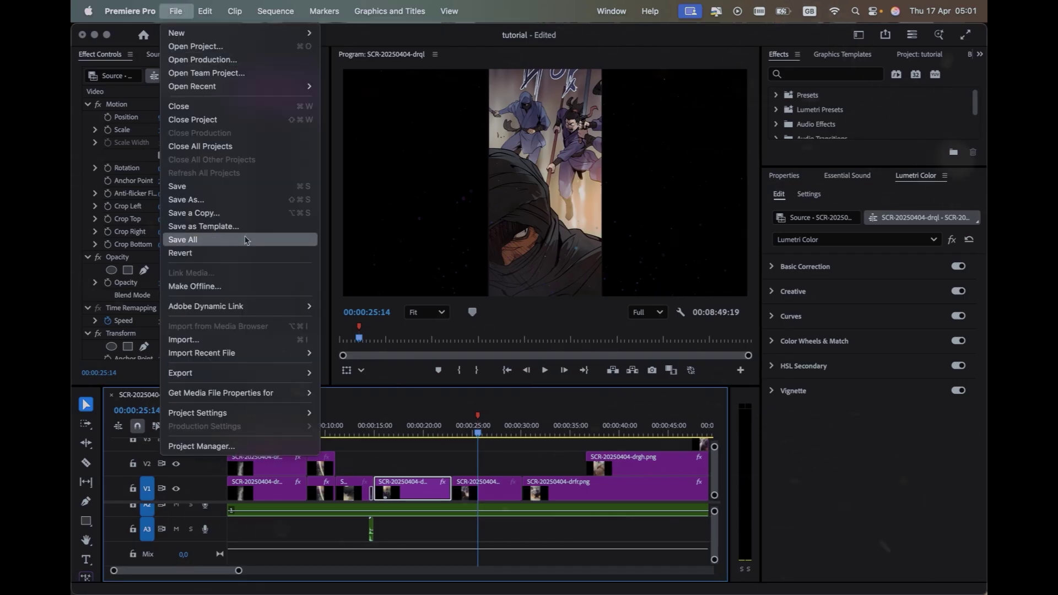
mouse_move(238, 361)
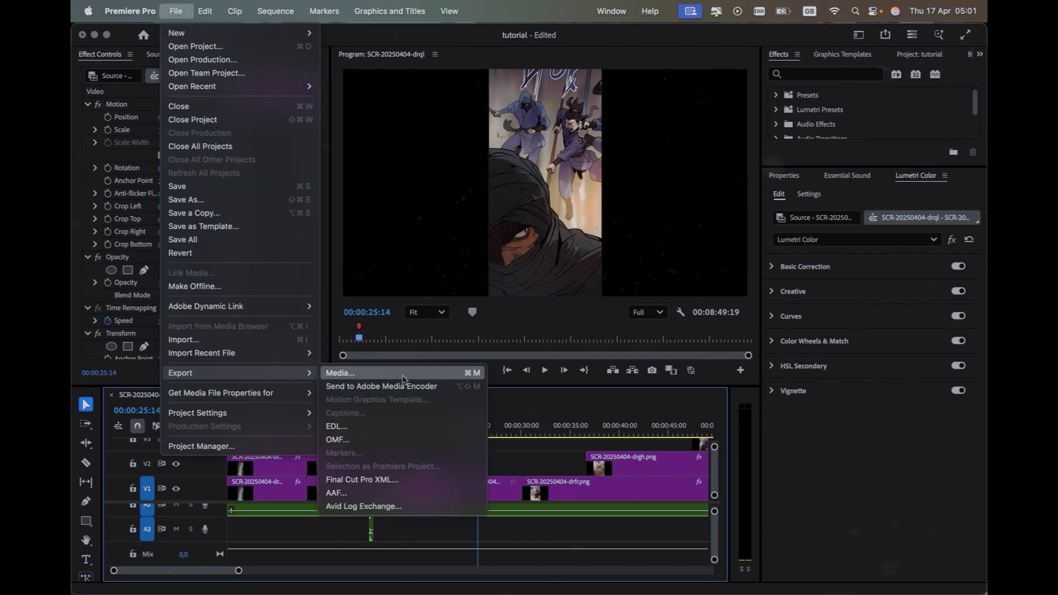
left_click(402, 375)
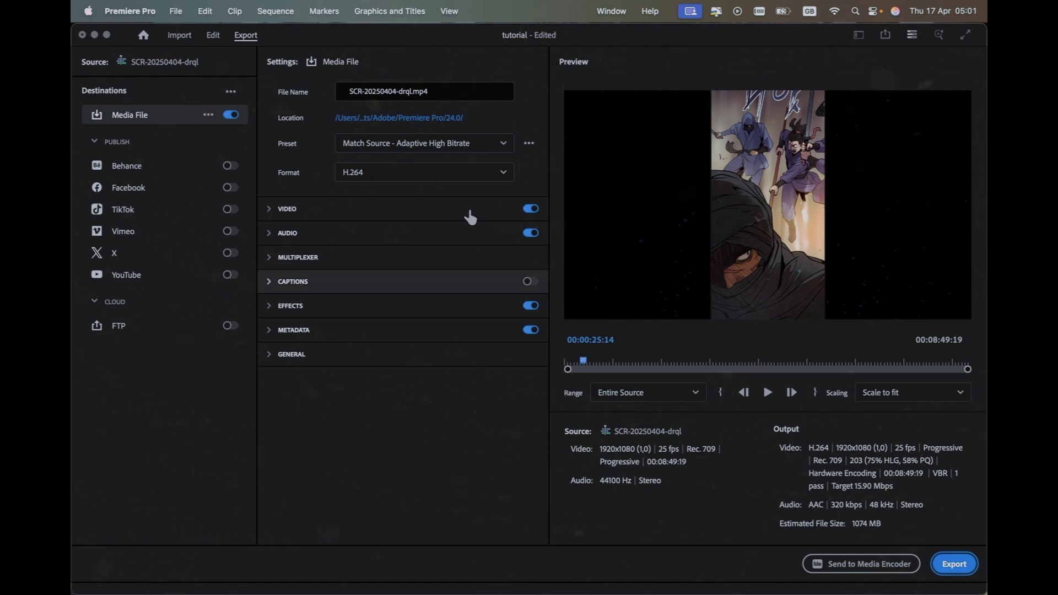
left_click(457, 143)
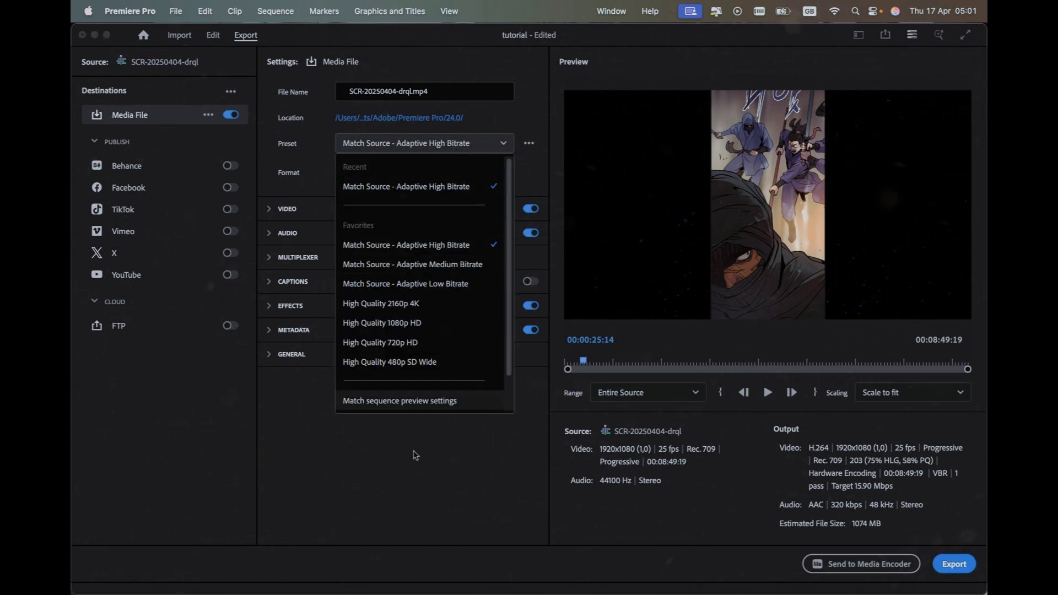
left_click(415, 456)
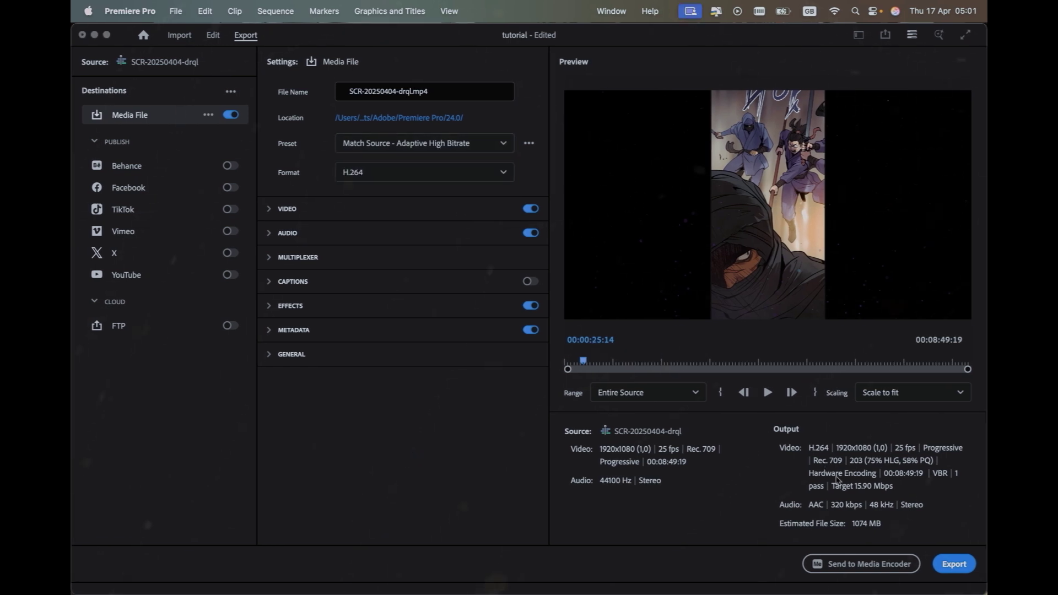